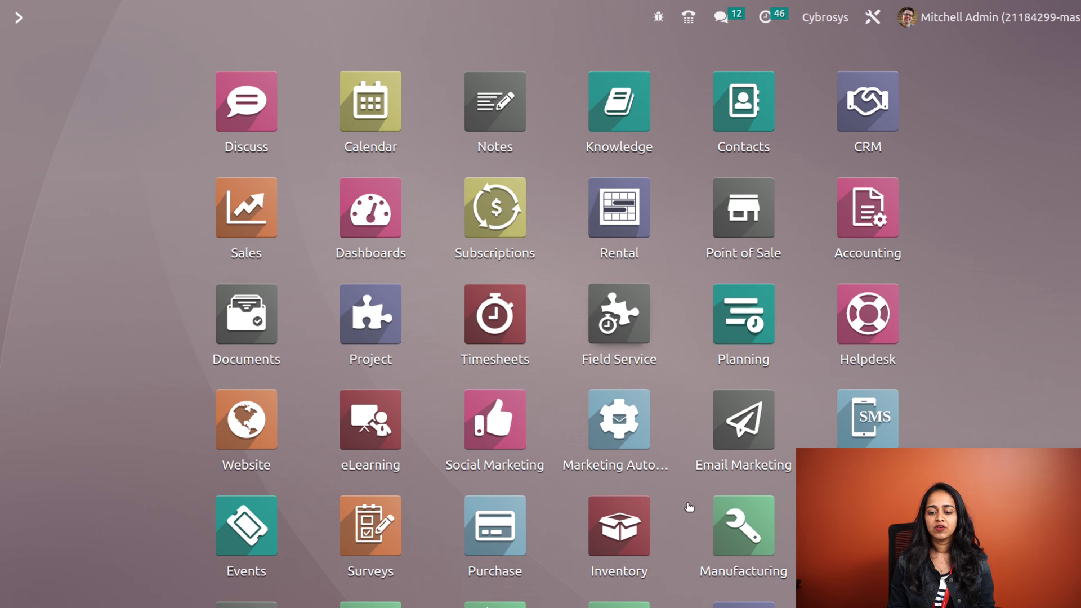
Step: Open Inventory settings and scroll to Warehouse, where Storage Locations, Storage Categories and Multi-Step Routes are enabled
left_click(631, 531)
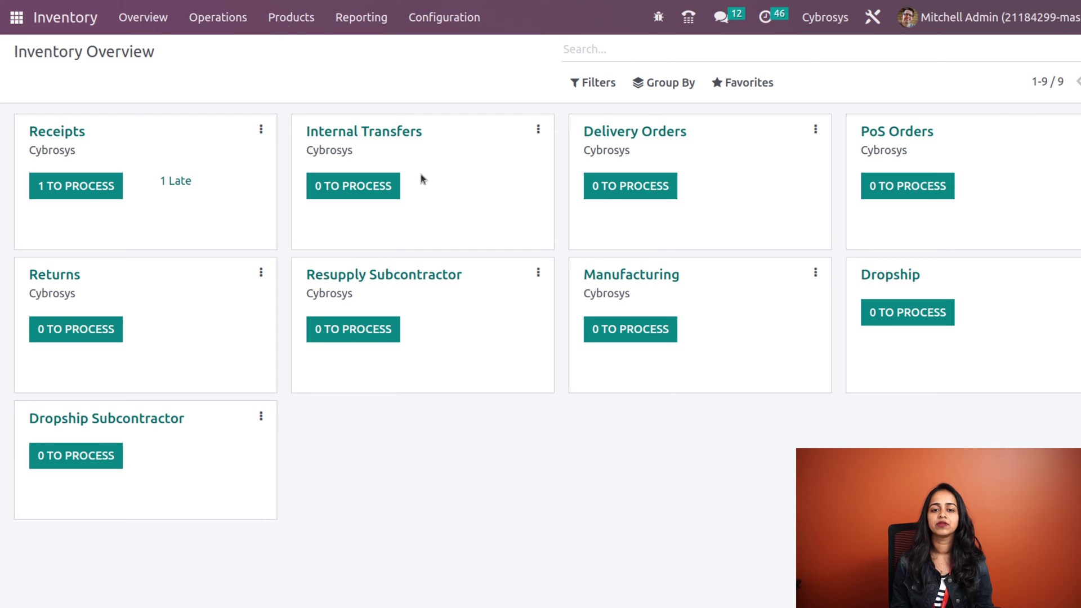
left_click(435, 36)
left_click(432, 61)
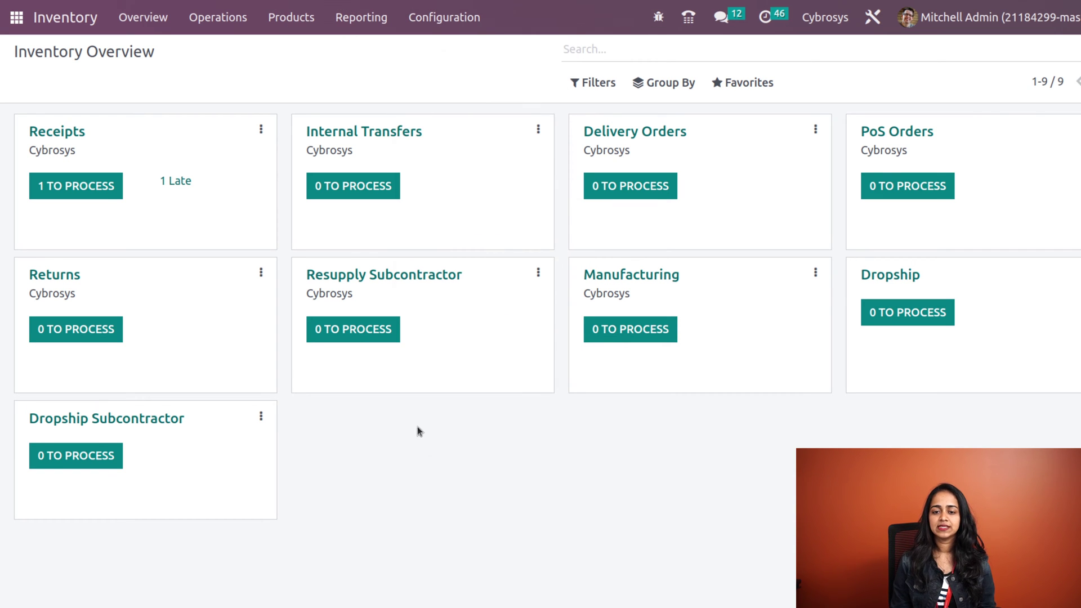
scroll(417, 427, "down", 13)
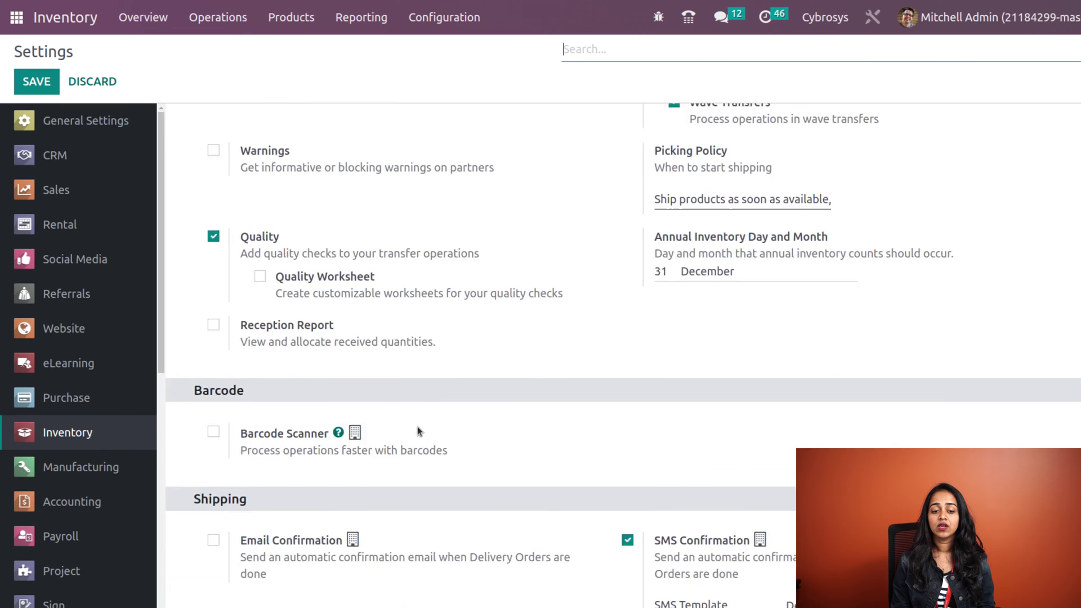
scroll(418, 428, "down", 12)
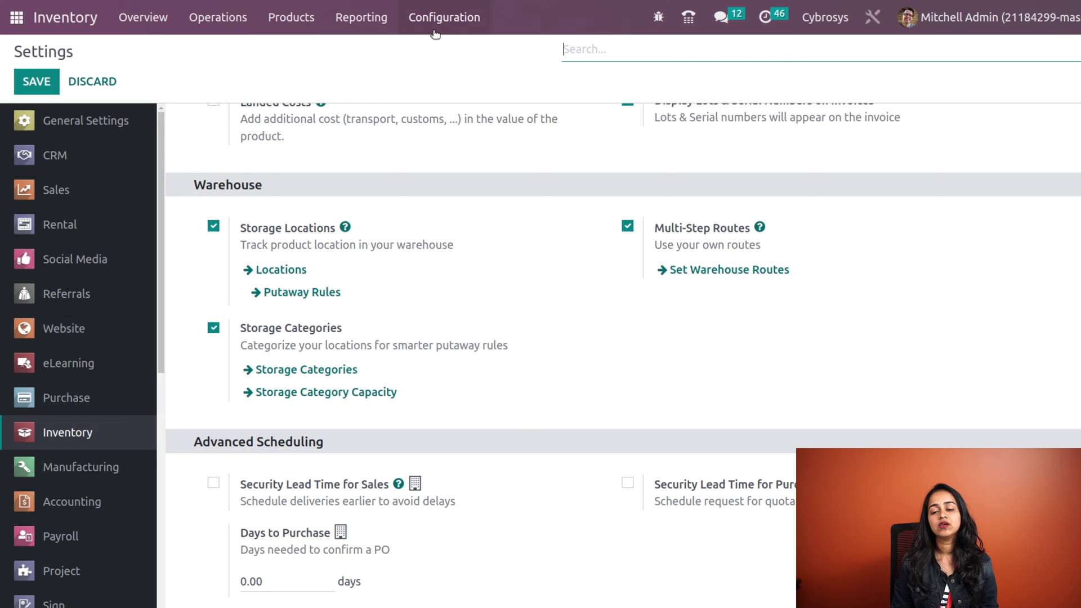
Step: Create and save a putaway rule for product Juices arriving in Cybro/Stock
left_click(435, 25)
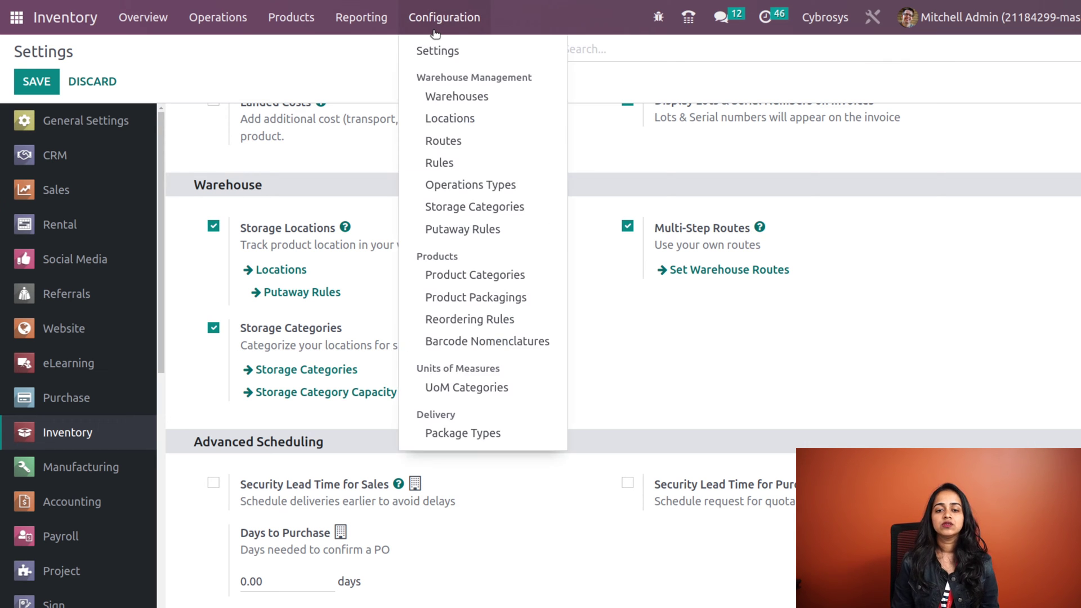
left_click(471, 228)
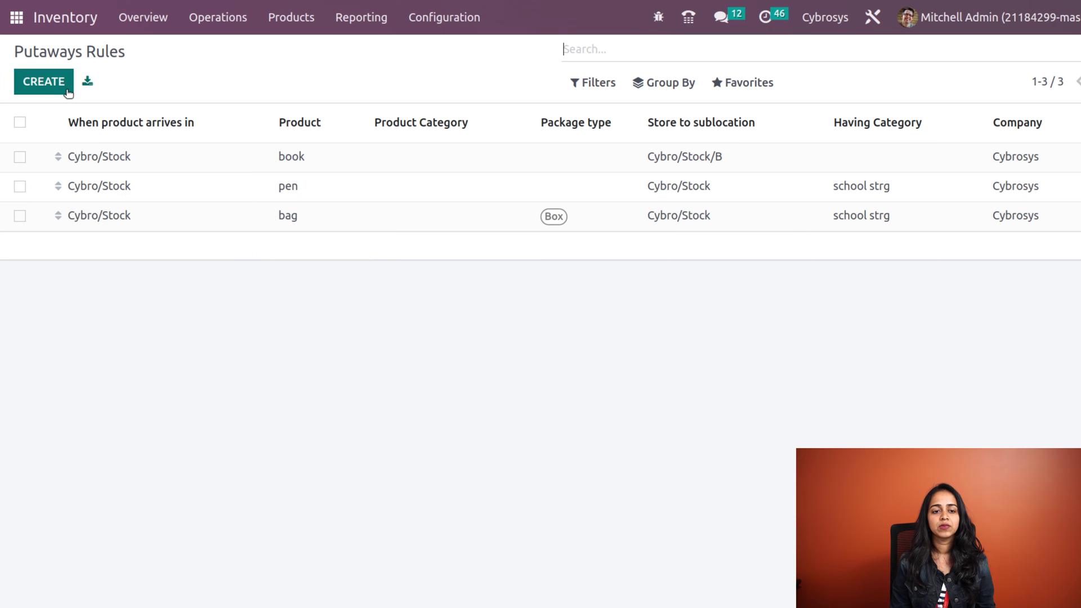
left_click(27, 82)
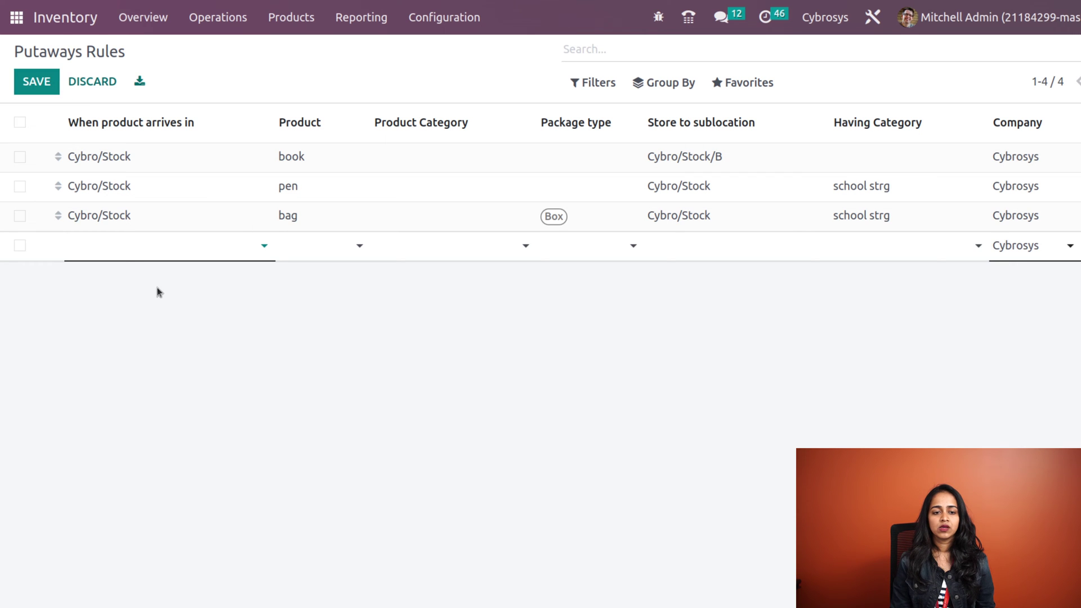
left_click(126, 247)
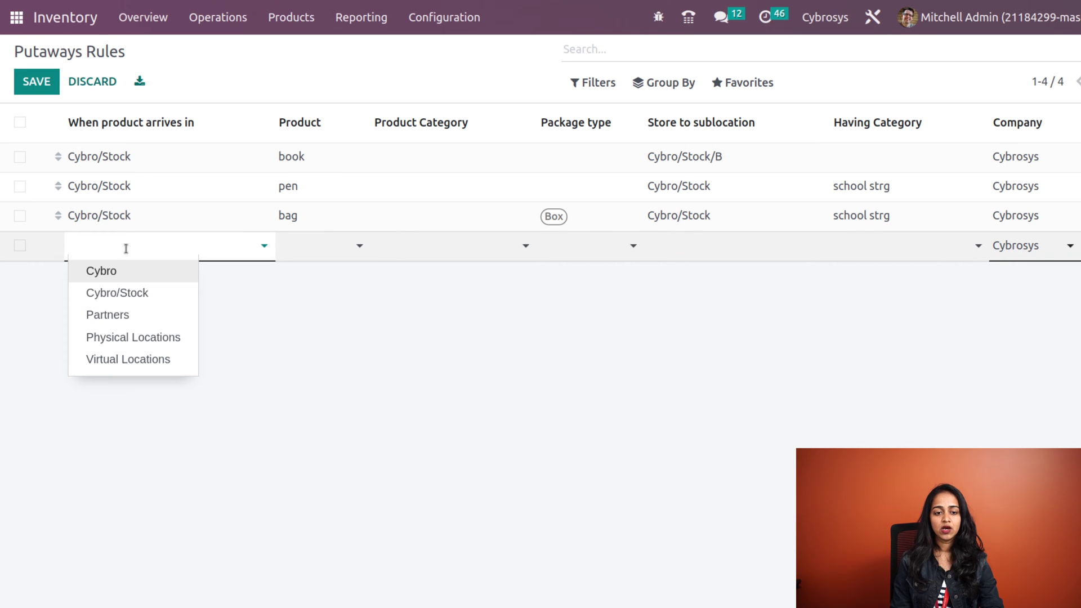
left_click(113, 297)
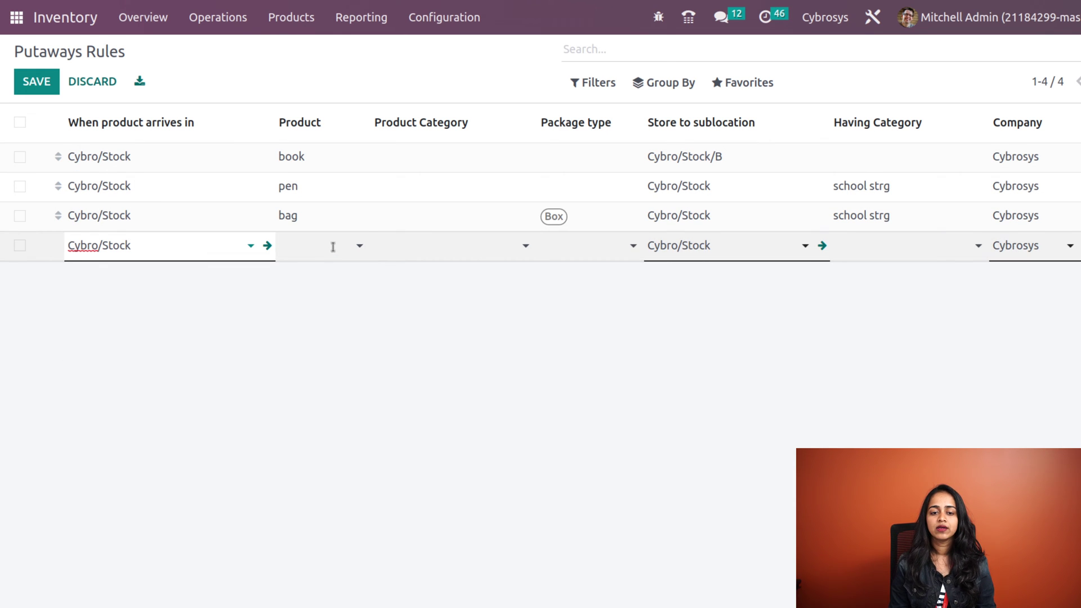
left_click(333, 246)
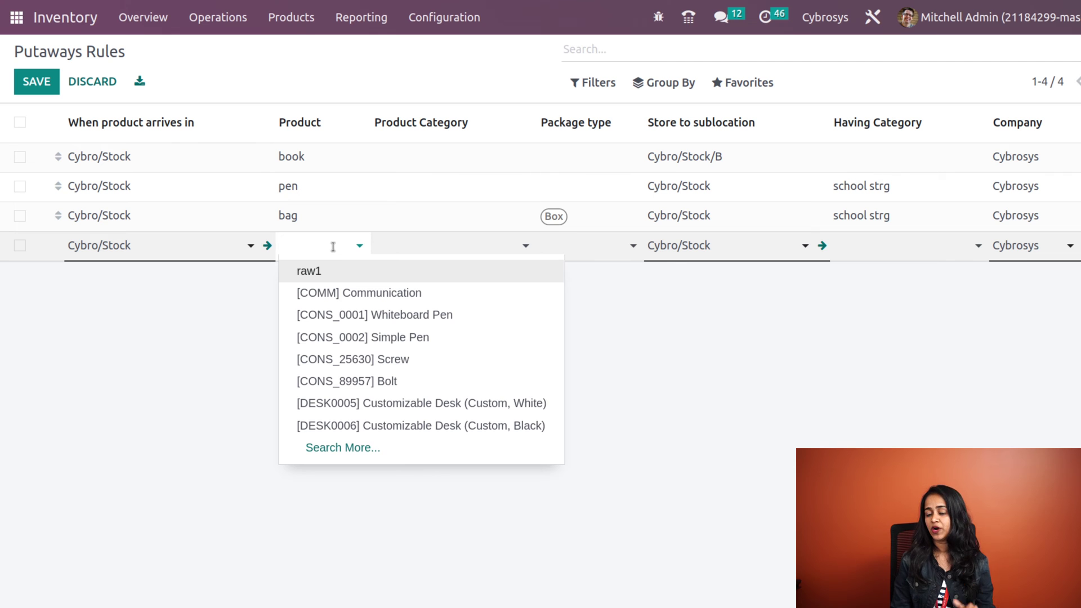
type("juice")
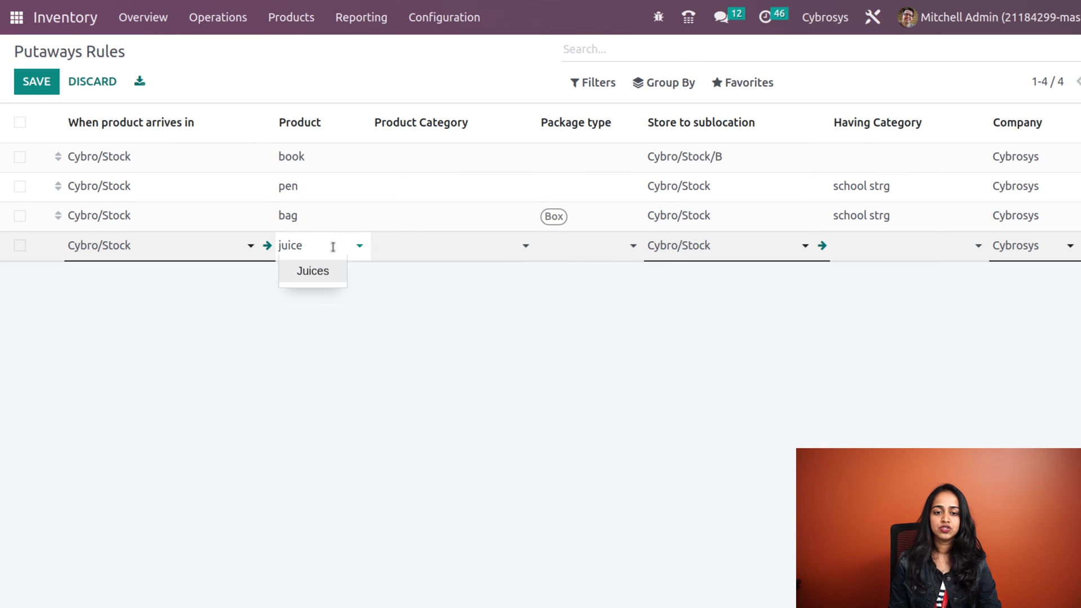
left_click(336, 279)
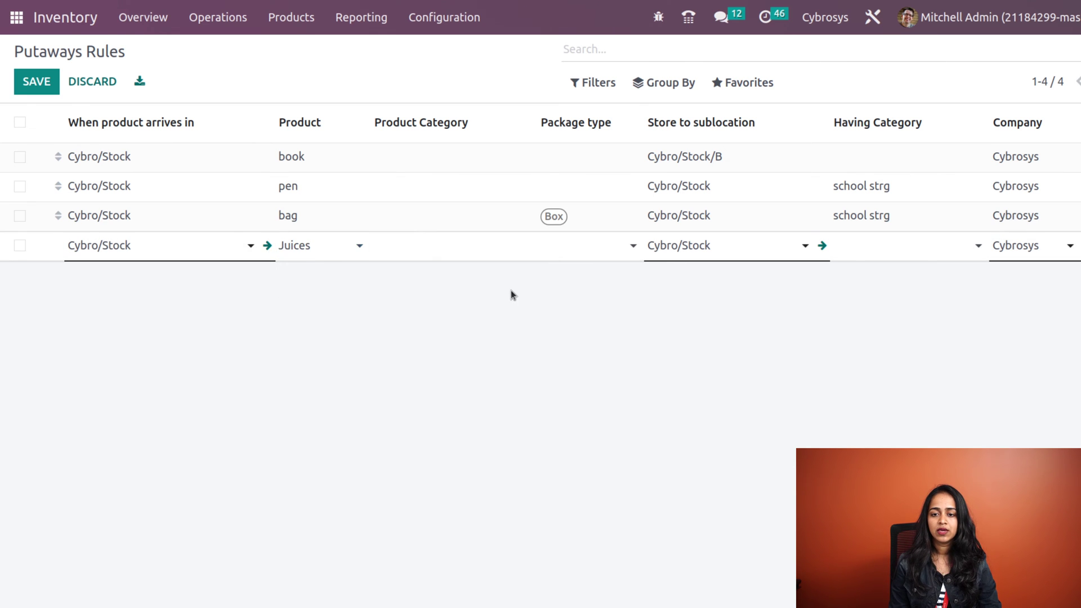
left_click(748, 261)
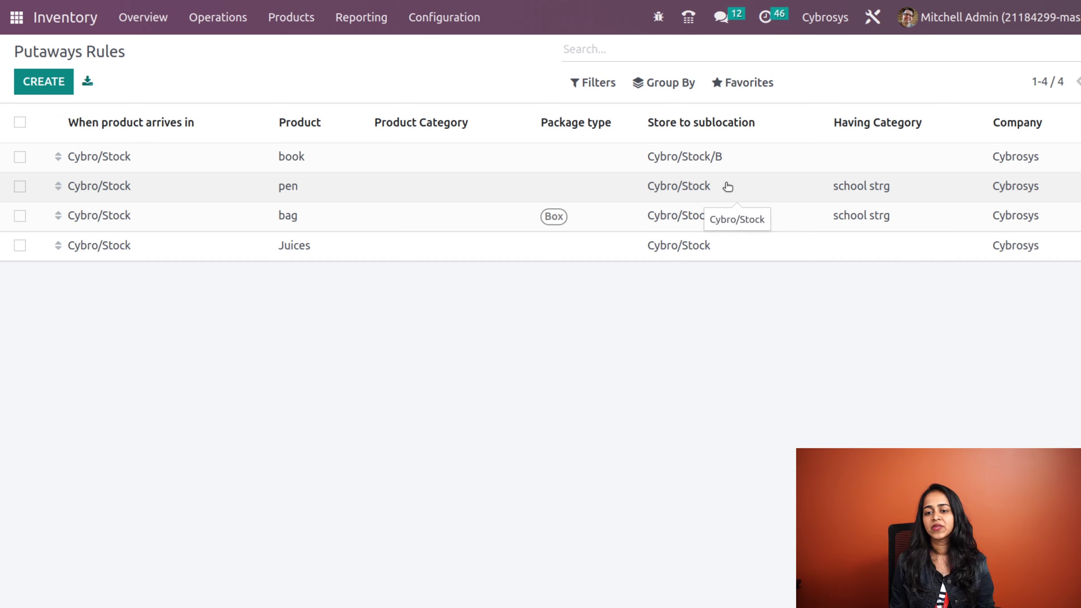
Step: Set the Juices rule to store into Cybro/Stock/B and save it
left_click(724, 245)
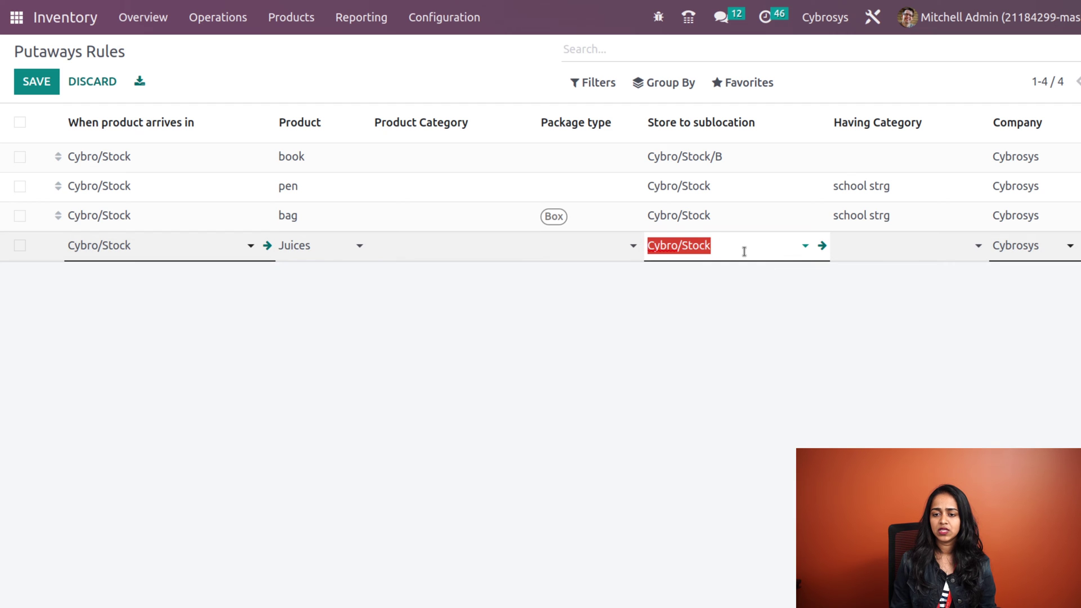
left_click(742, 246)
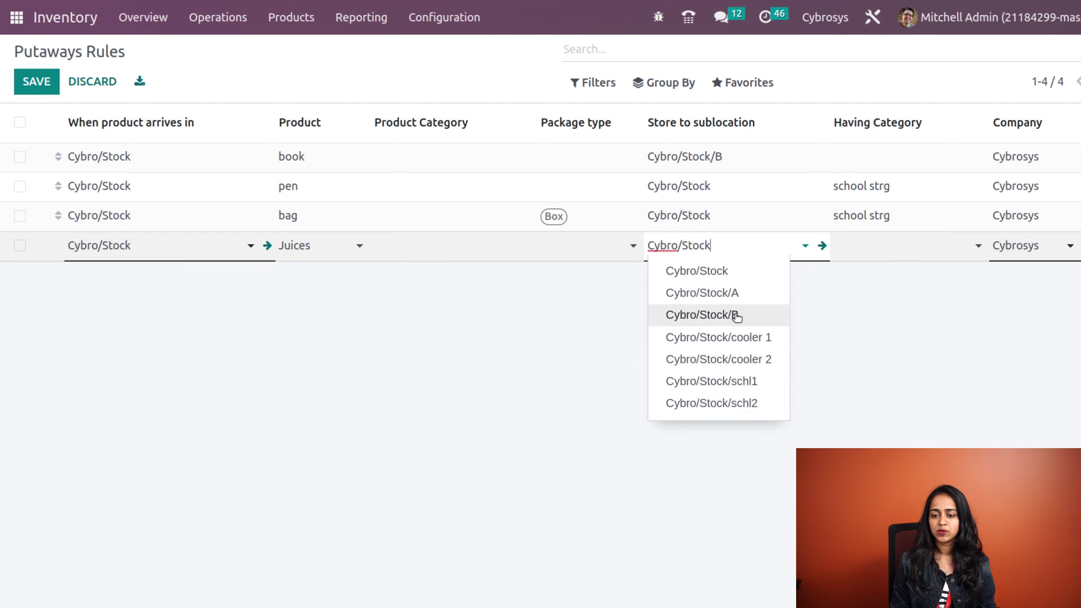
left_click(735, 315)
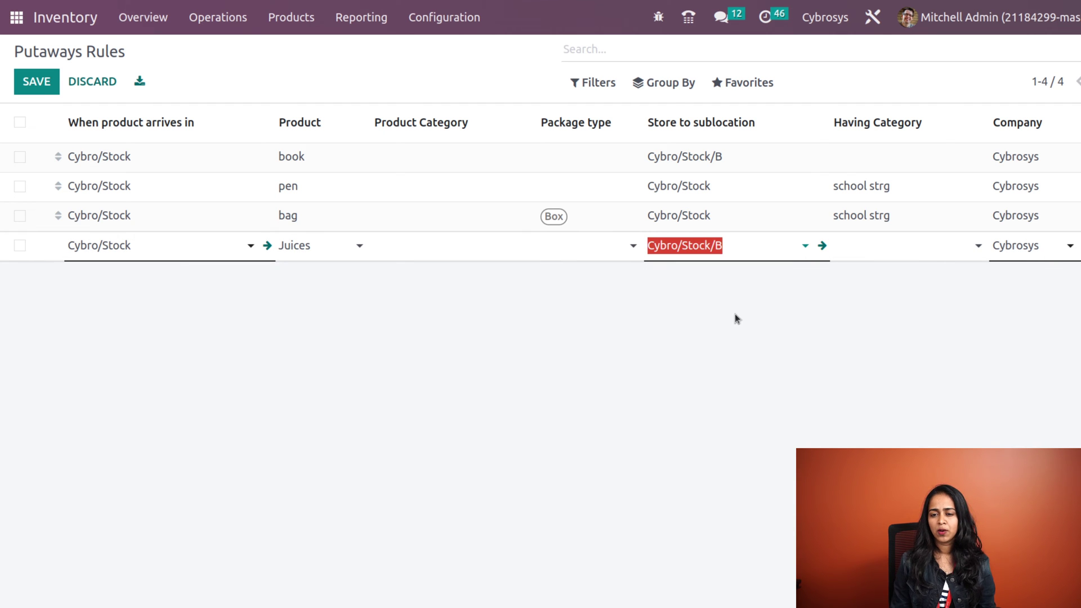
left_click(873, 282)
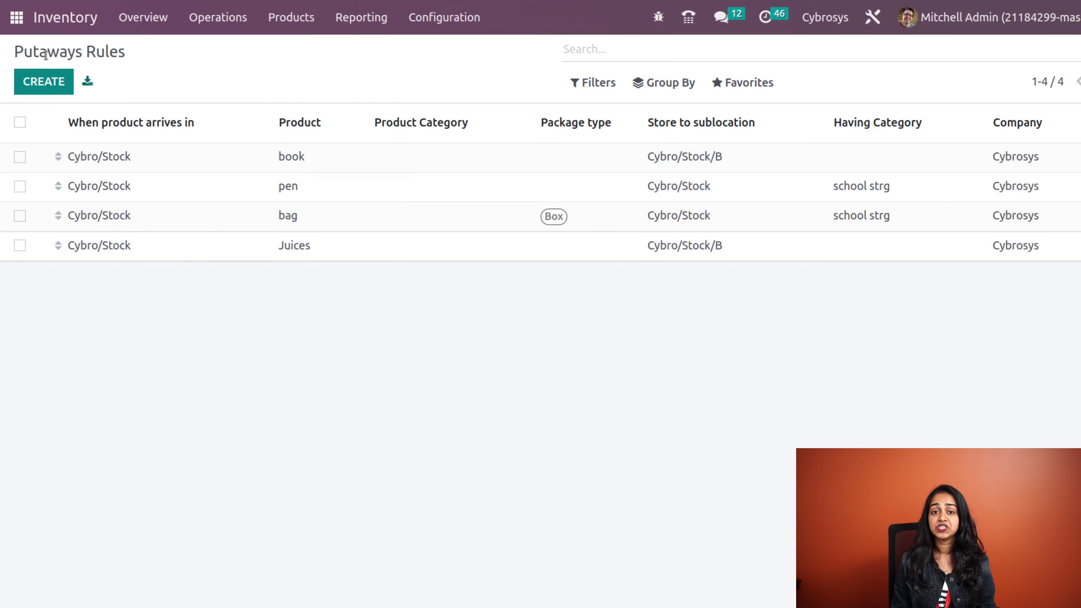
Step: Create a purchase quotation for vendor Azure Interior with 5 units of Juices
left_click(14, 19)
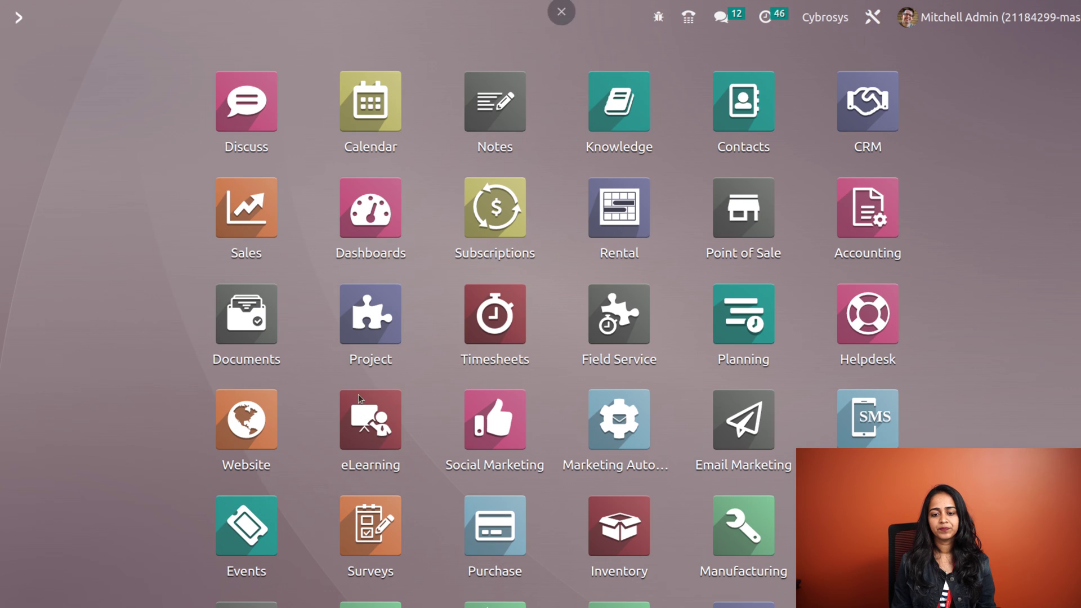
left_click(486, 553)
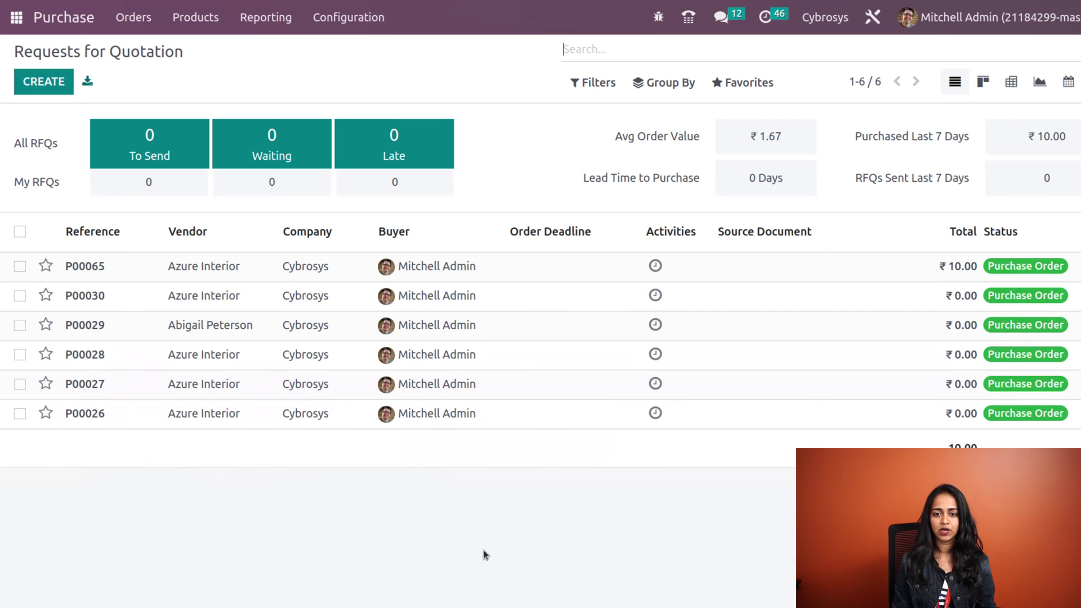
left_click(25, 86)
left_click(336, 208)
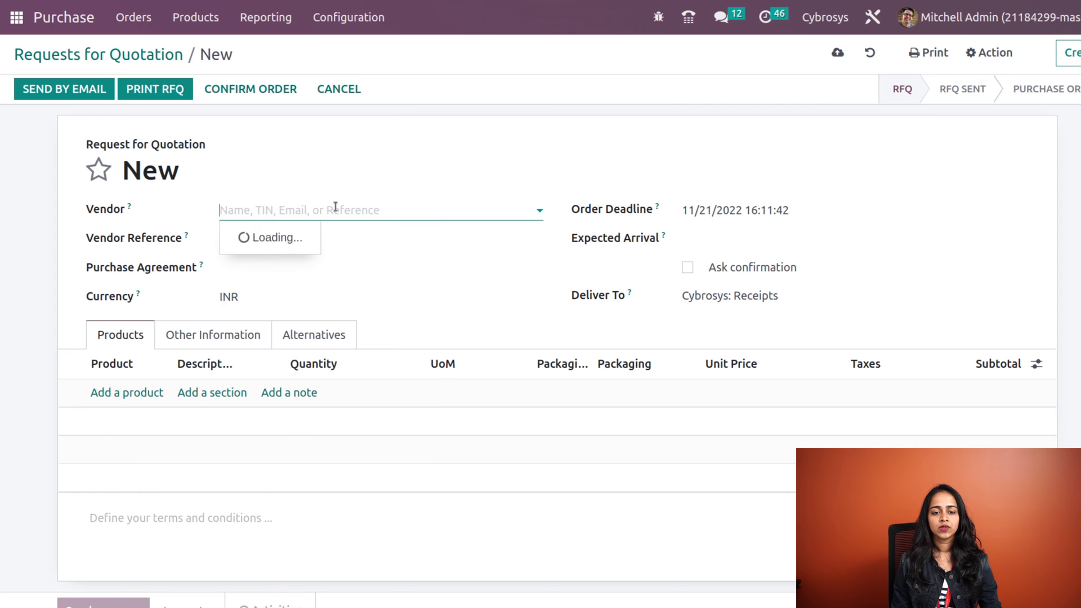
left_click(309, 238)
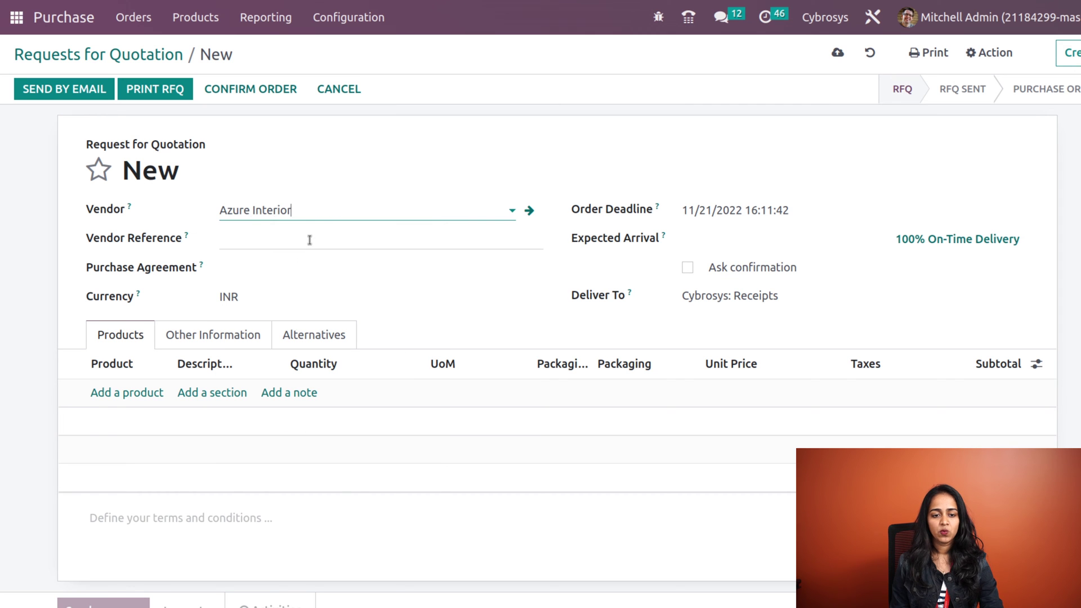
left_click(143, 392)
type("jui")
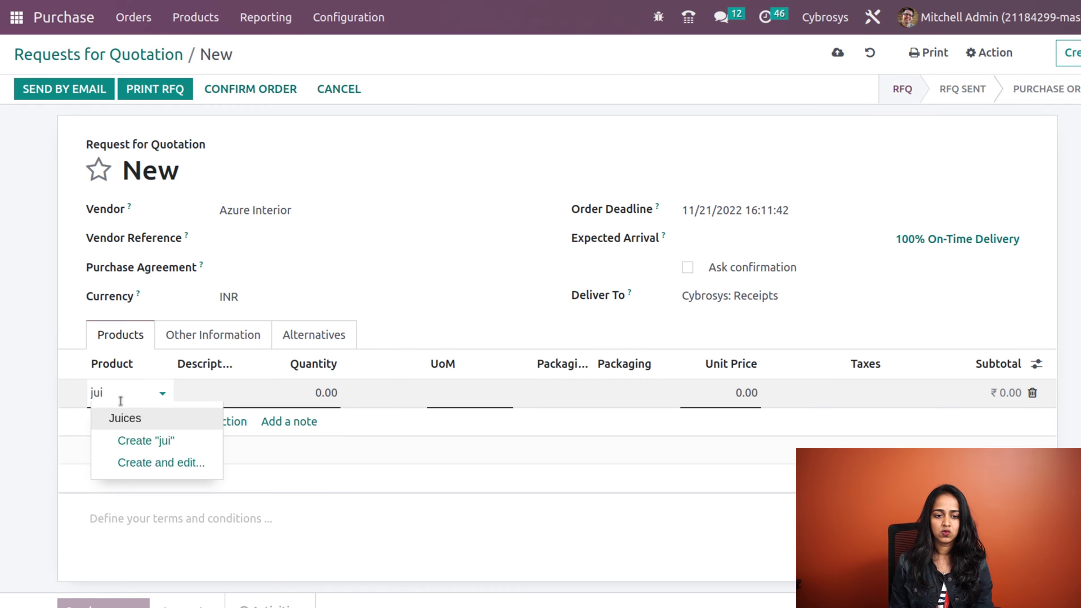
left_click(123, 417)
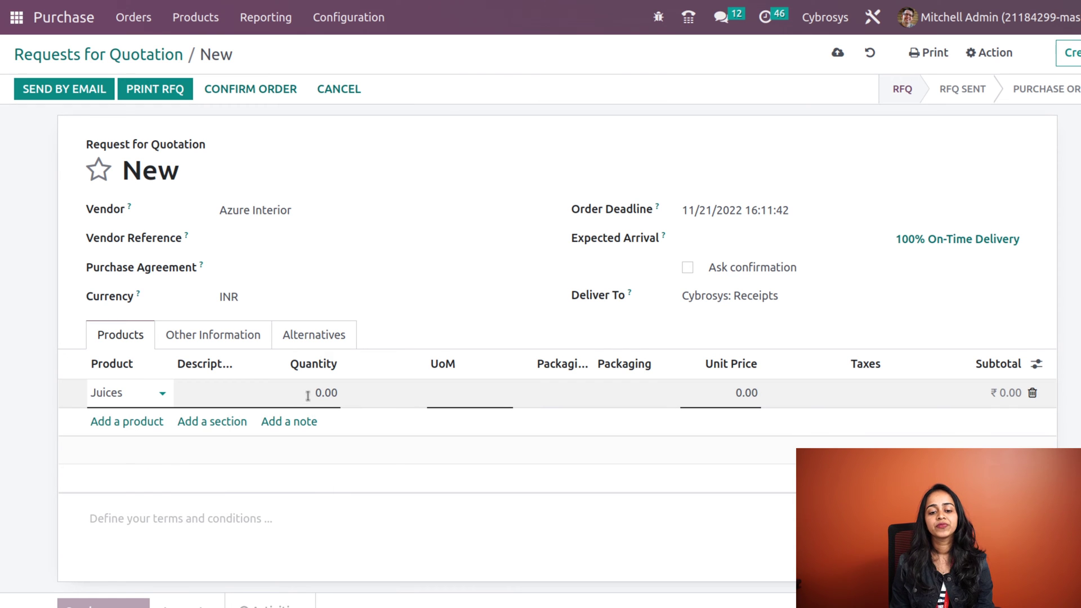
left_click(326, 395)
type("5")
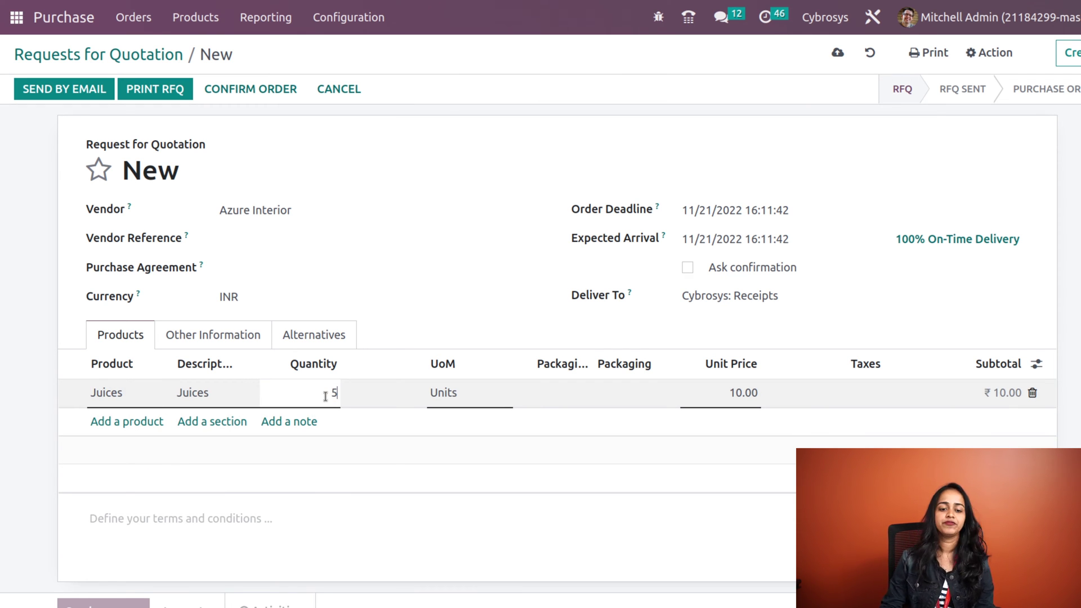
left_click(492, 326)
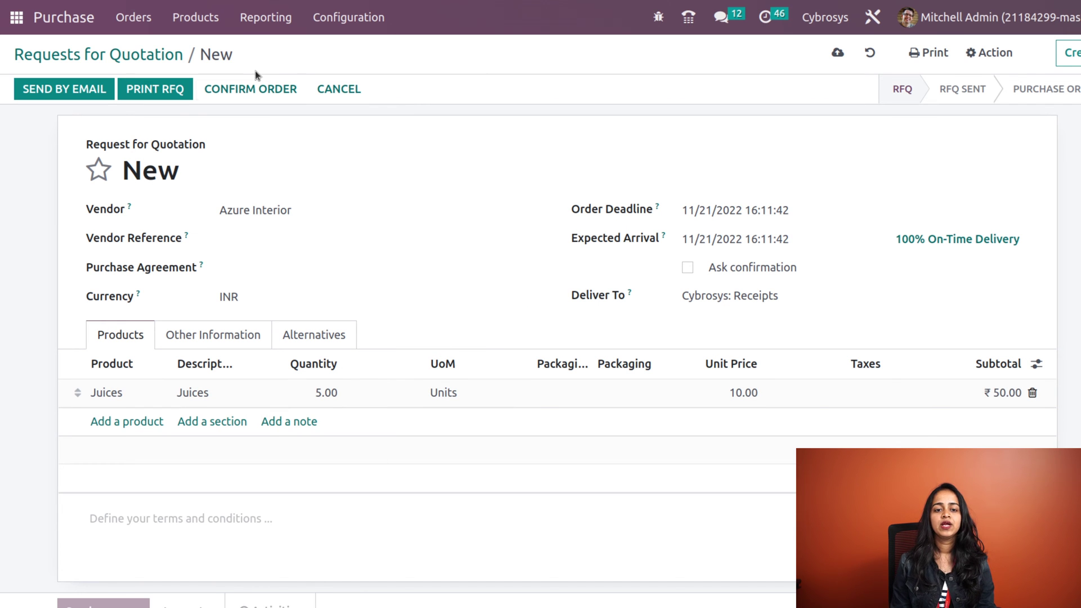
Step: Confirm the order and validate its receipt for all quantities, then return home
left_click(243, 89)
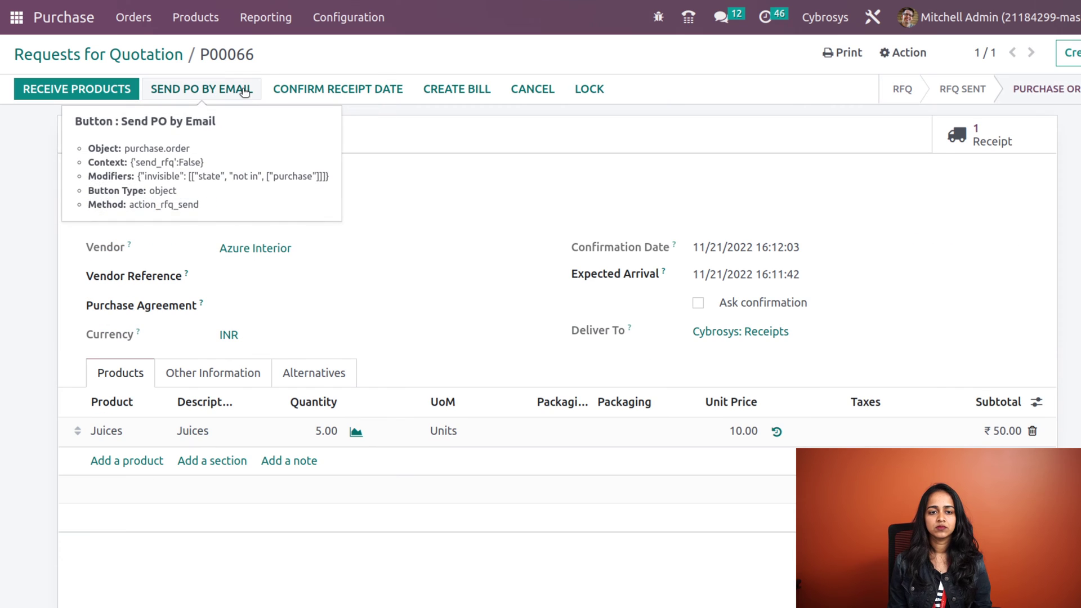
left_click(67, 93)
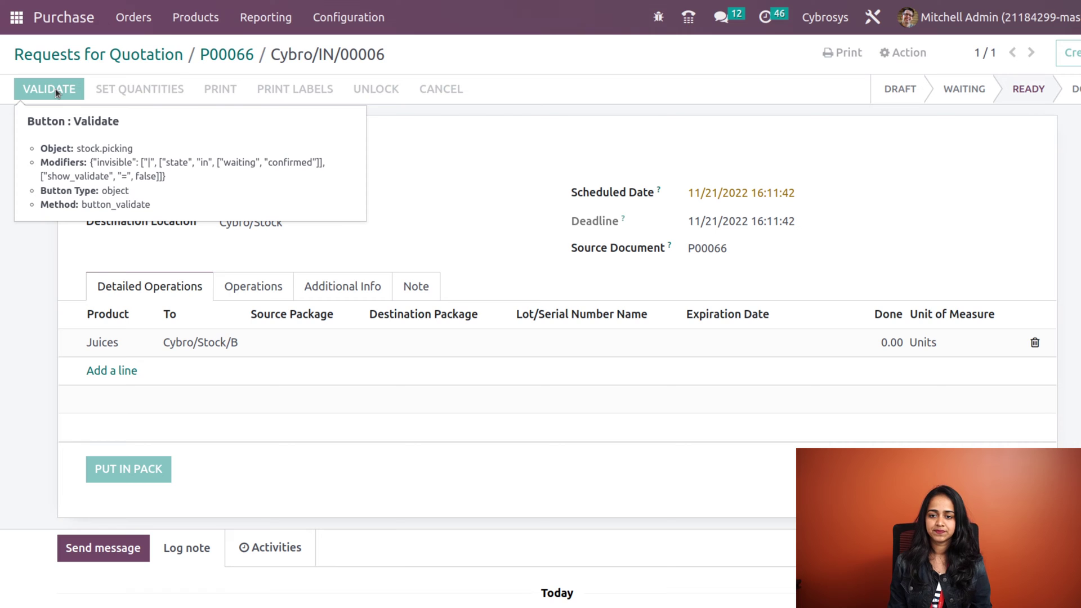
left_click(55, 89)
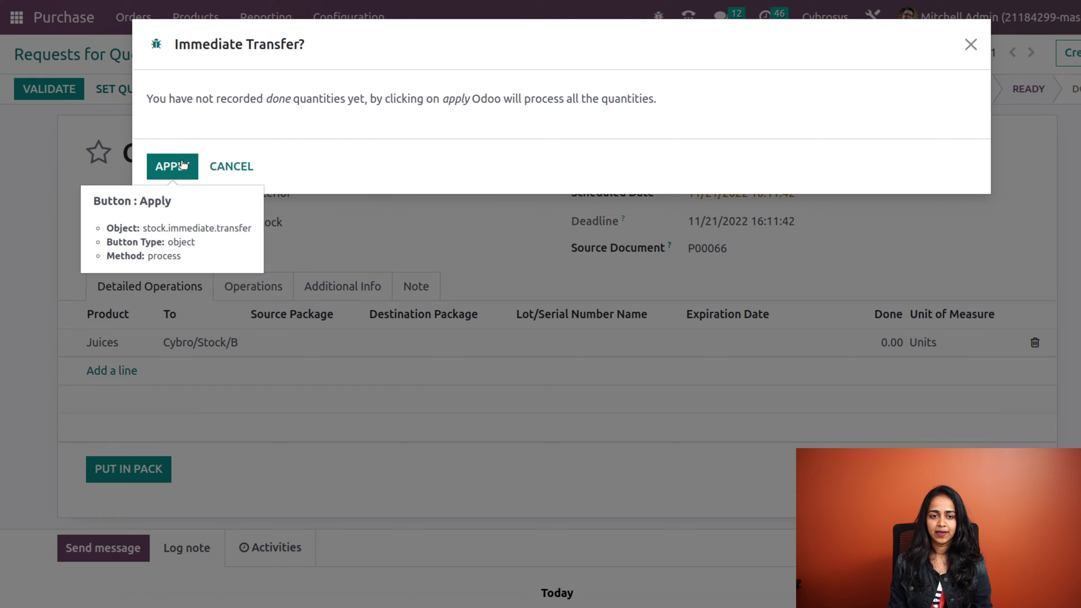
left_click(181, 165)
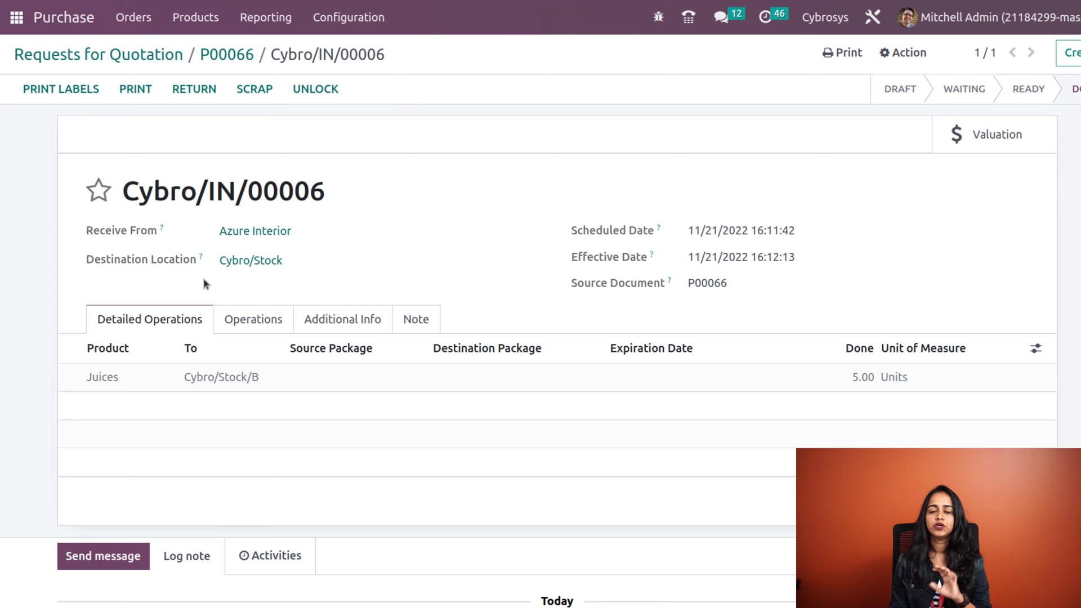
left_click(15, 22)
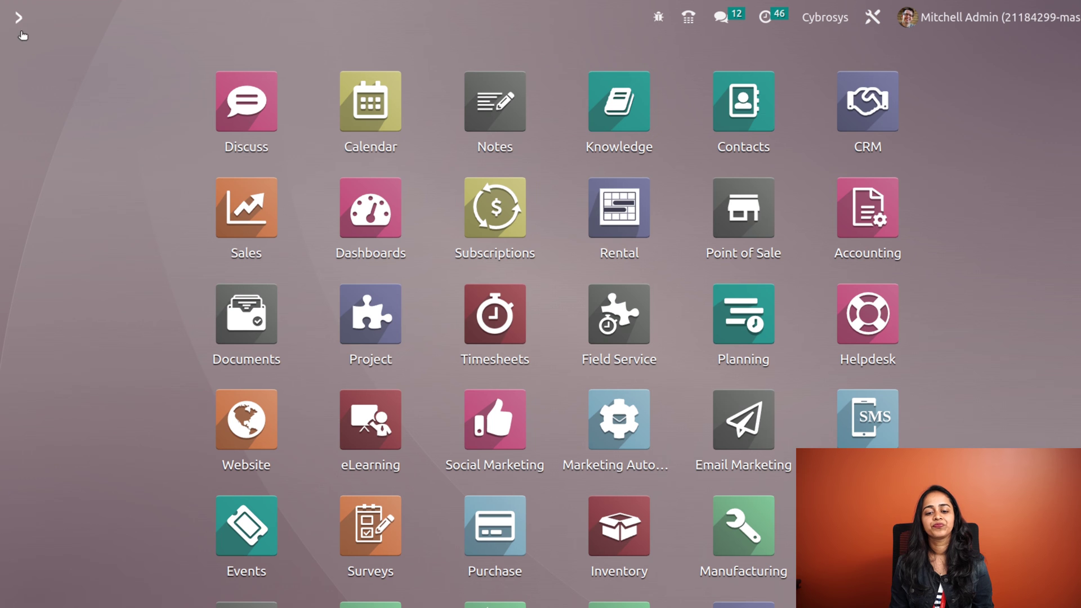
Step: Review the configuration of the Receipts operation type in Inventory
left_click(609, 524)
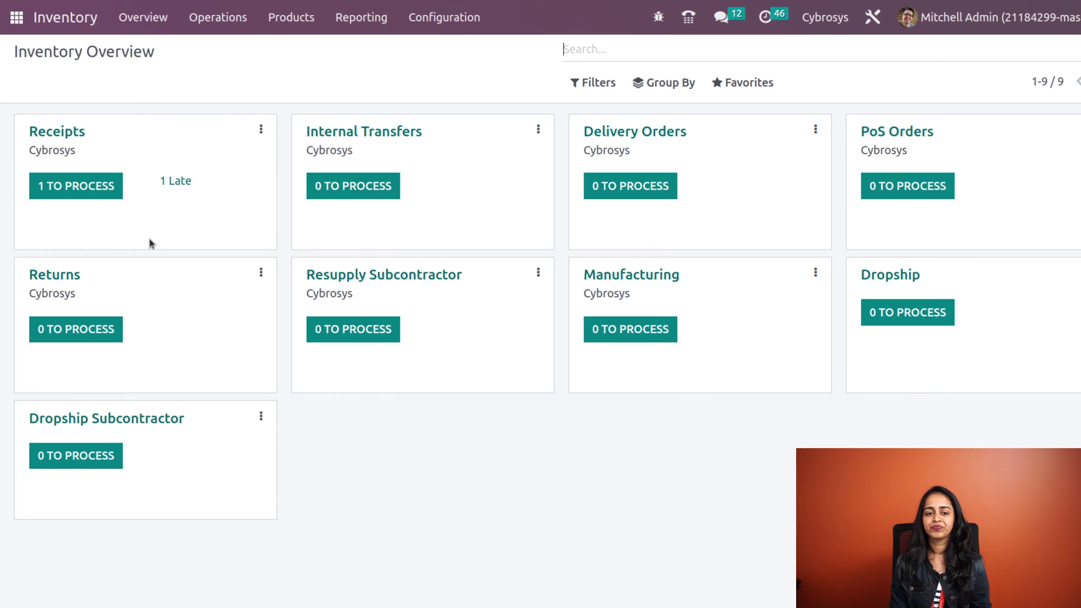
left_click(262, 131)
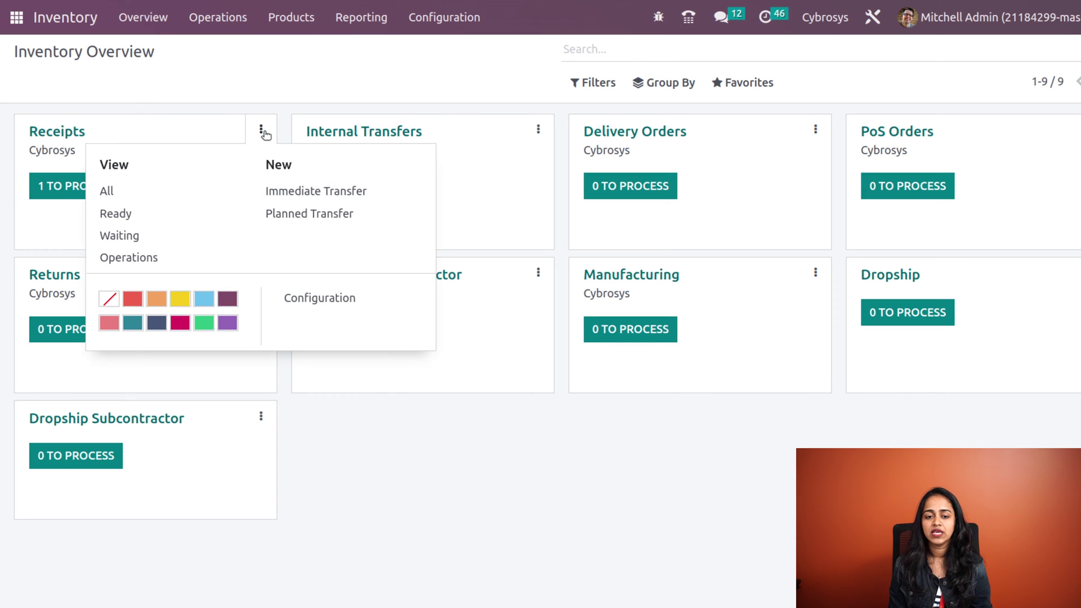
left_click(354, 298)
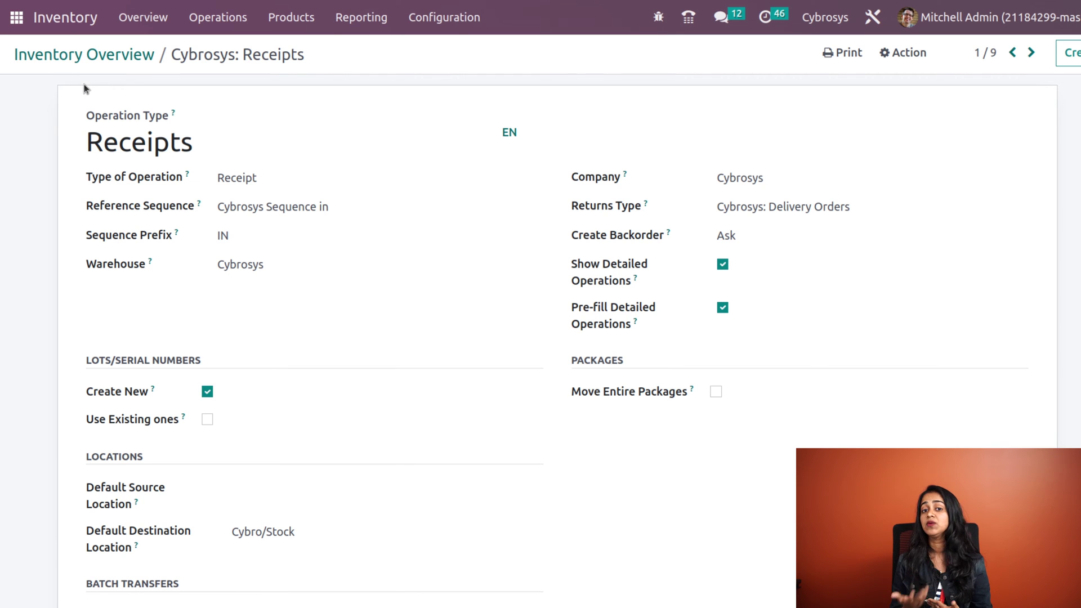
Step: Check Moves History showing Cybro/IN/00006 moving 5 Juices into Cybro/Stock/B
left_click(350, 18)
left_click(351, 103)
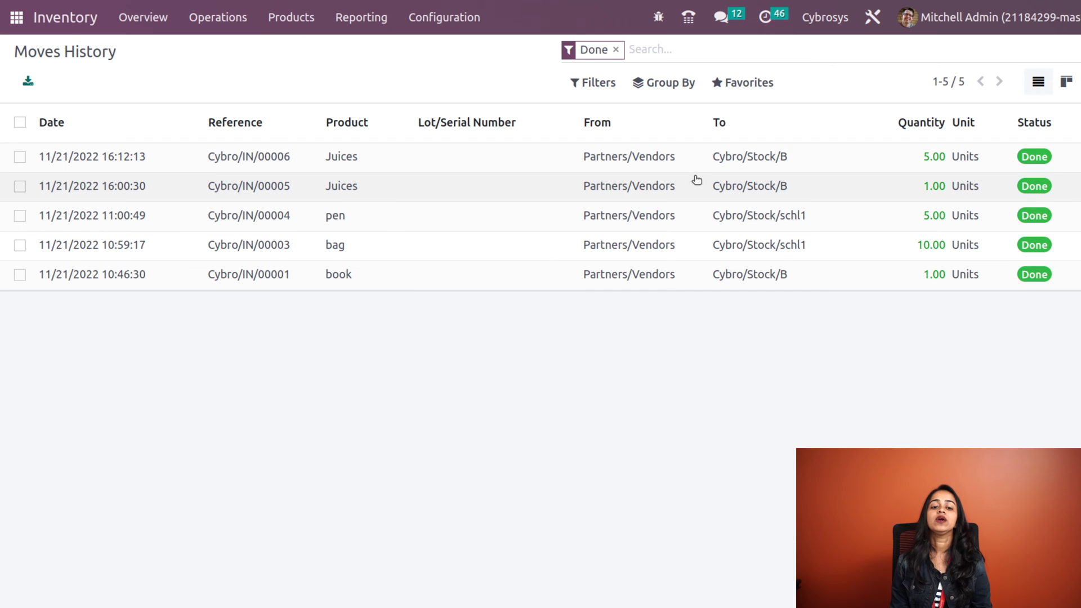
left_click(17, 17)
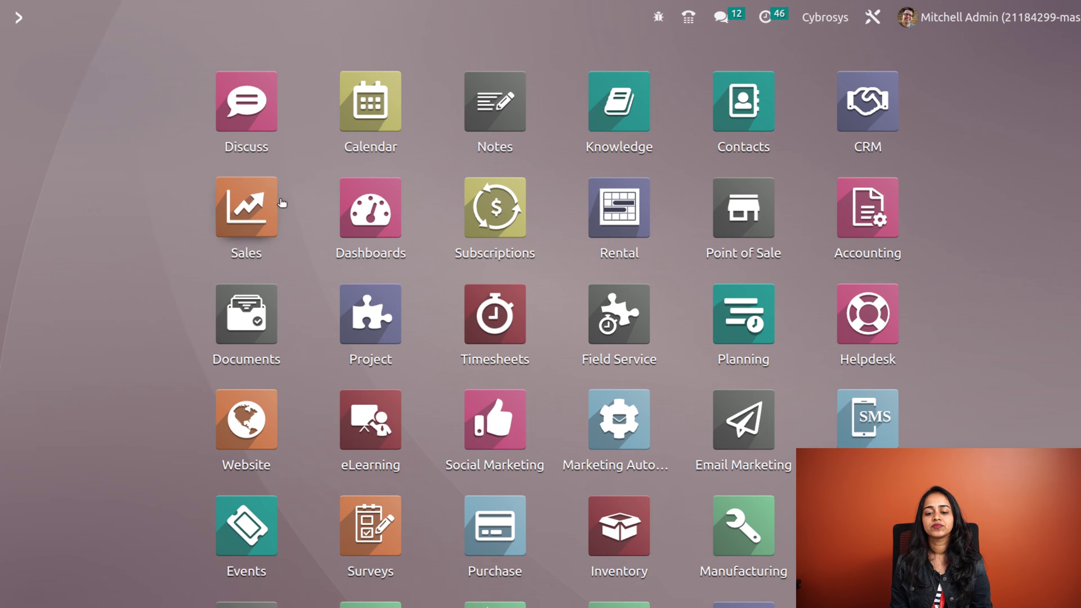
Step: Open order P00066's receipt Cybro/IN/00006, showing 5 Juices placed in Cybro/Stock/B
left_click(494, 542)
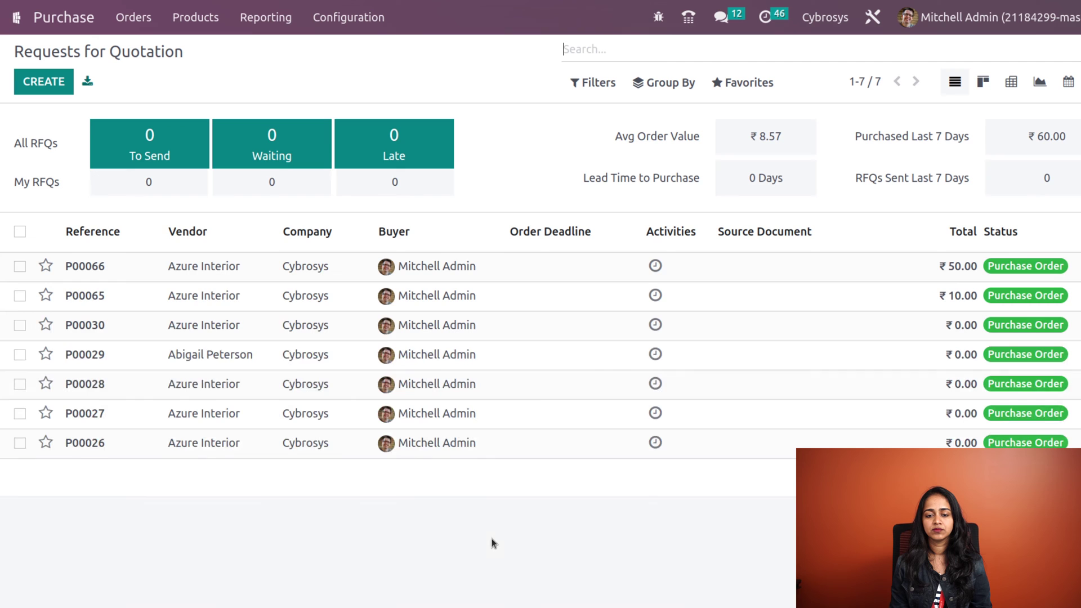
left_click(258, 273)
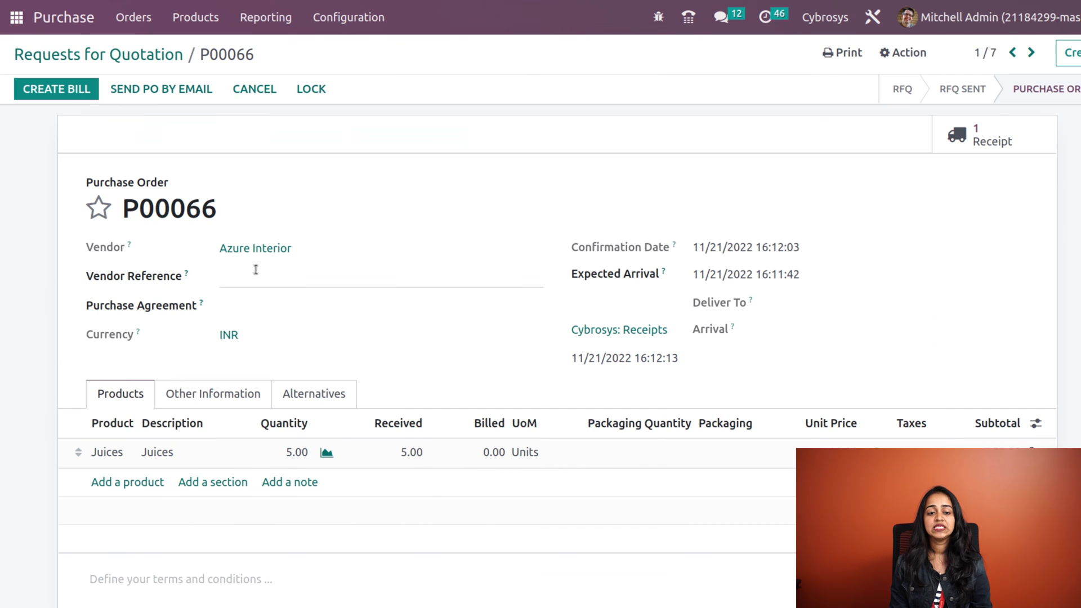
left_click(1012, 151)
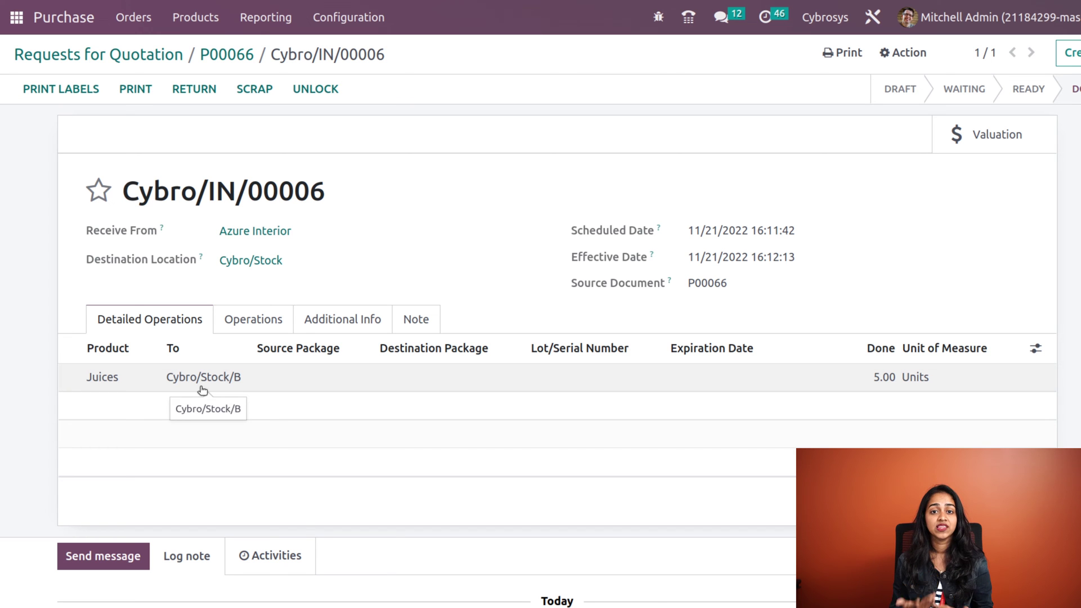
left_click(17, 18)
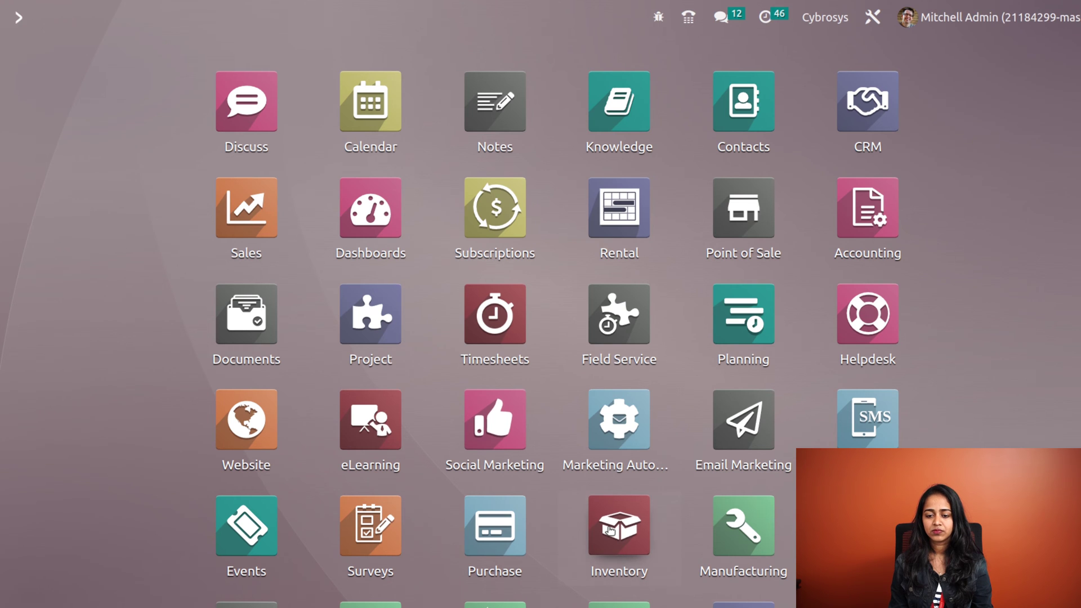
Step: Return to Inventory settings' Warehouse section showing Storage Locations, Storage Categories and Multi-Step Routes enabled
left_click(609, 530)
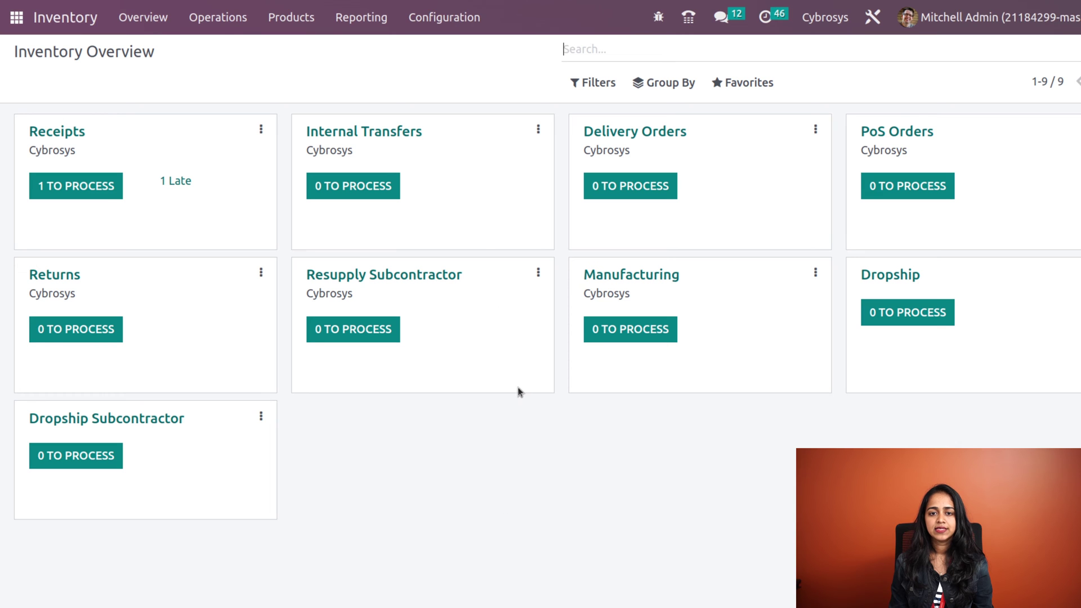
left_click(440, 23)
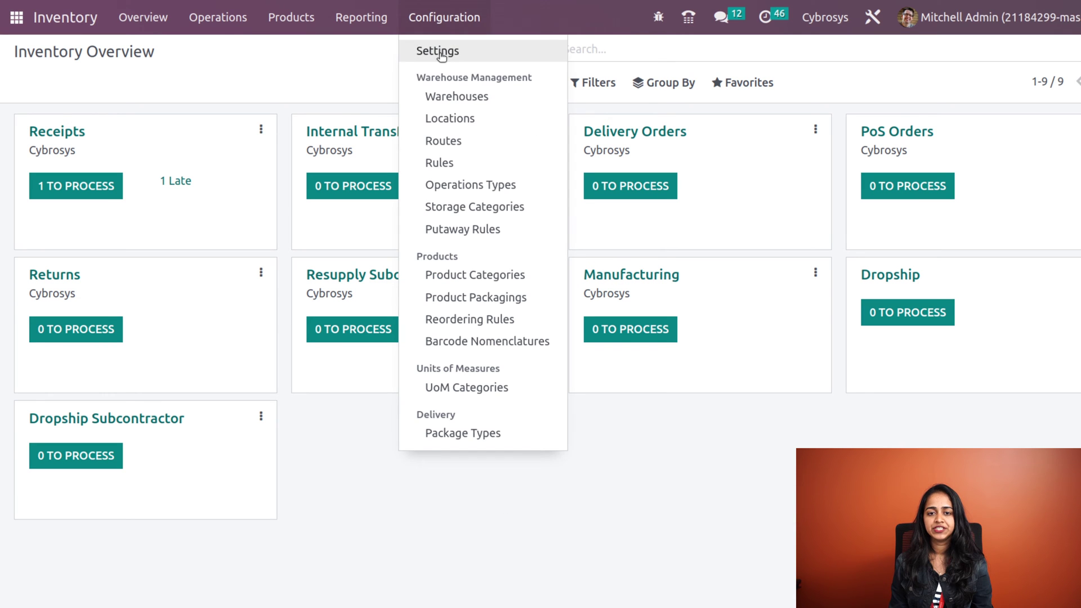
left_click(442, 56)
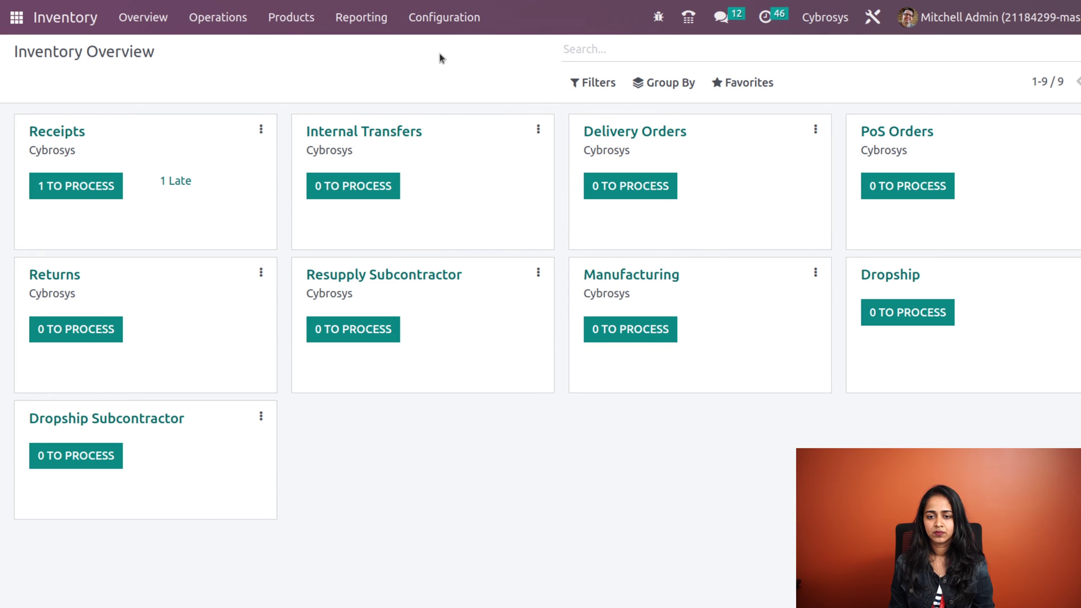
scroll(417, 333, "down", 10)
scroll(417, 335, "down", 10)
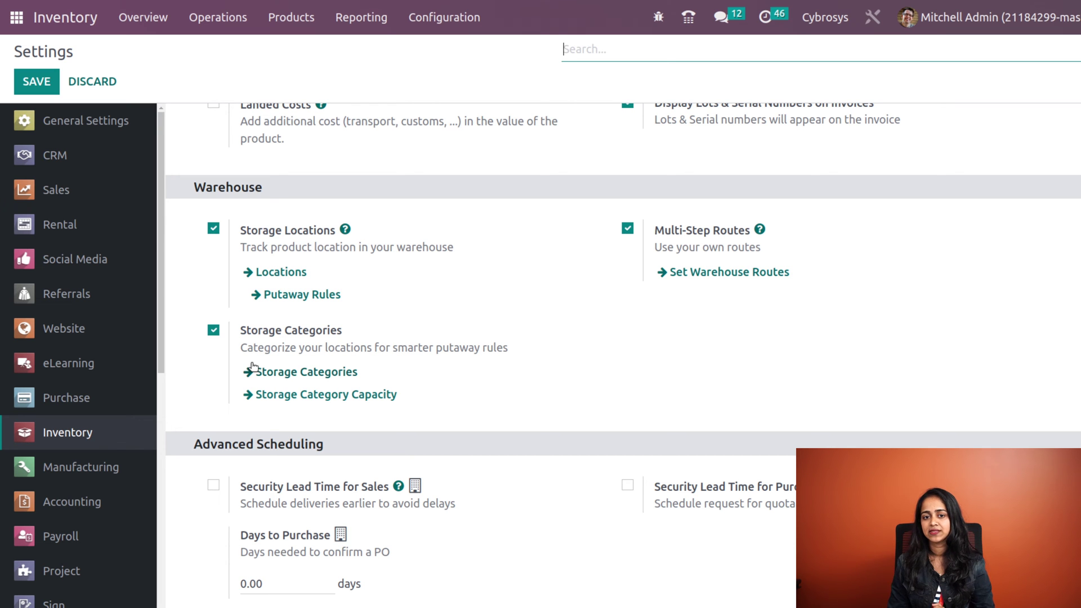
Step: Open the Freezer storage category to view its 25 kg max weight and 5-Box capacity
left_click(448, 24)
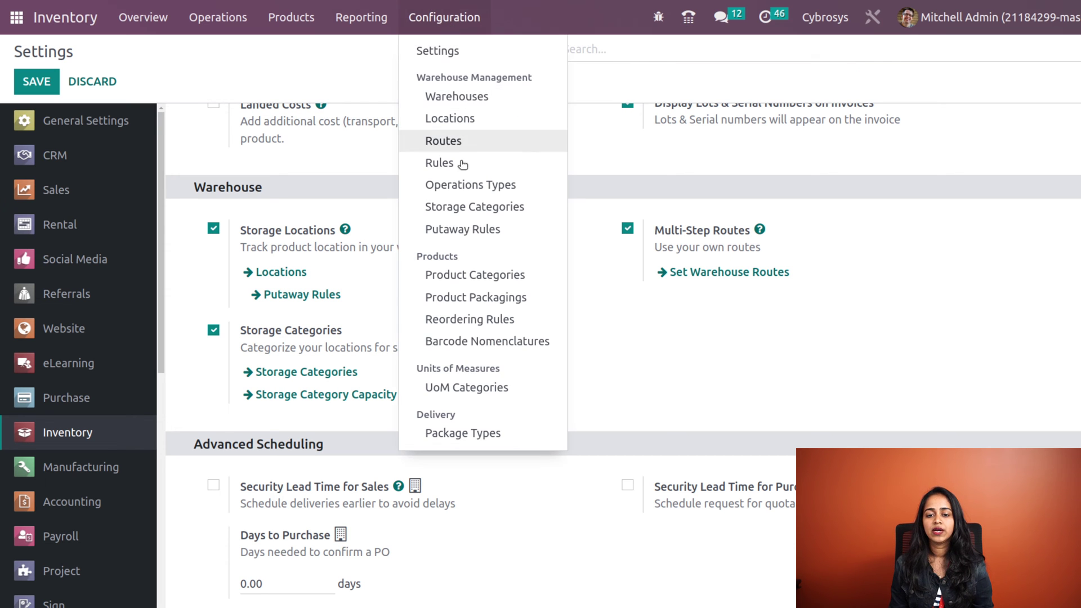
left_click(471, 207)
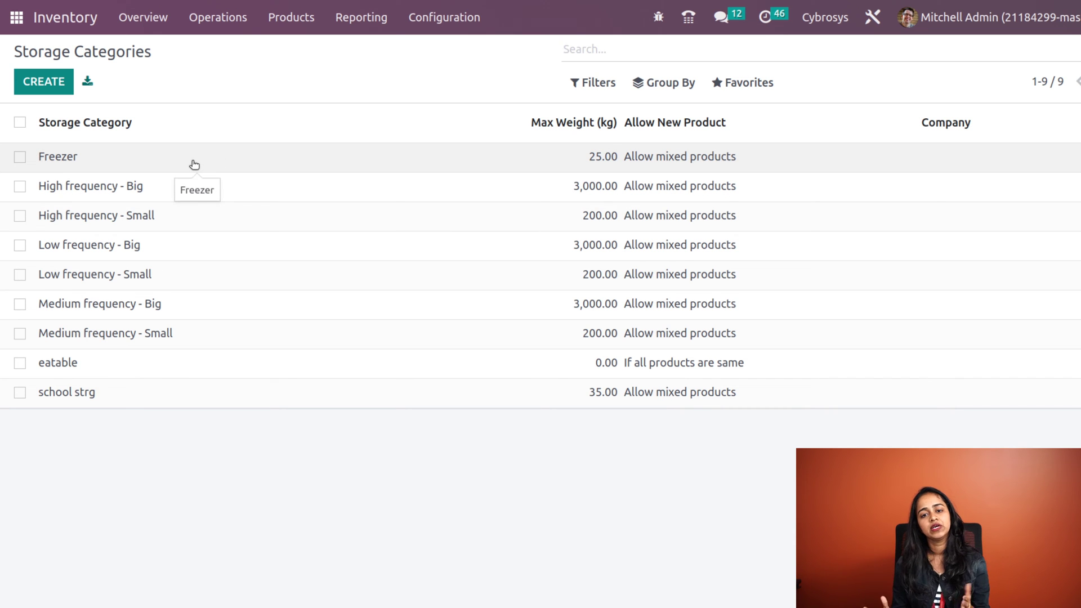
left_click(195, 164)
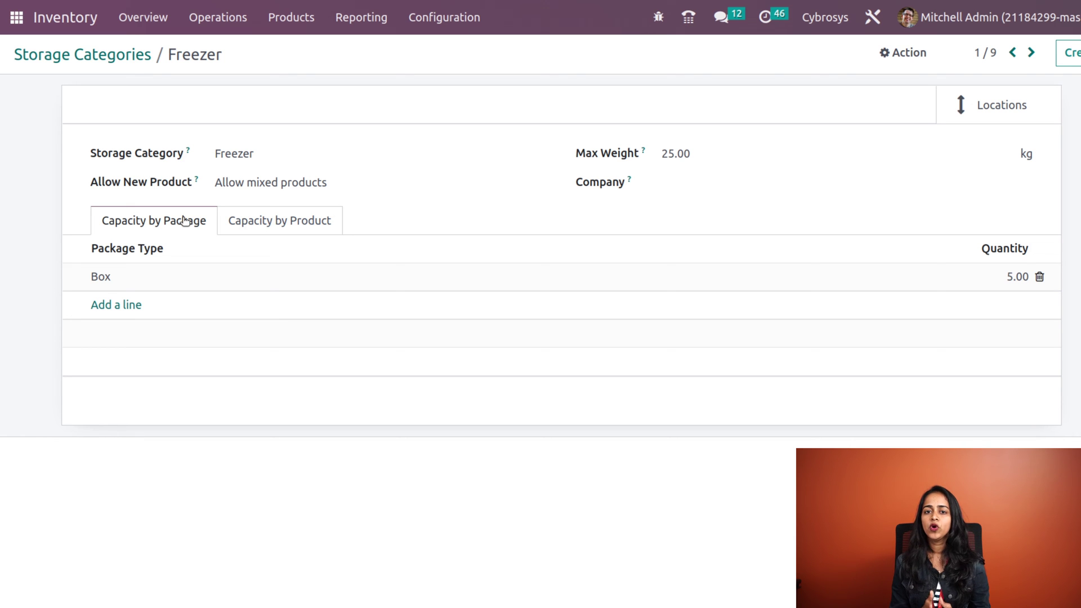
mouse_move(151, 243)
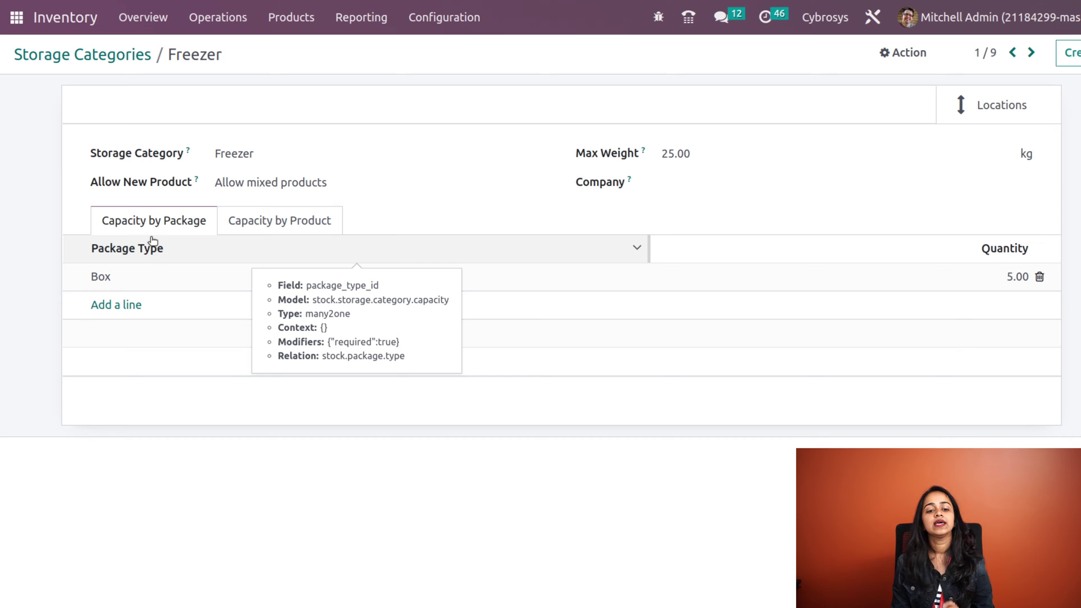
Step: Glance at Inventory settings, then list all nine storage categories from Freezer to school strg
left_click(427, 23)
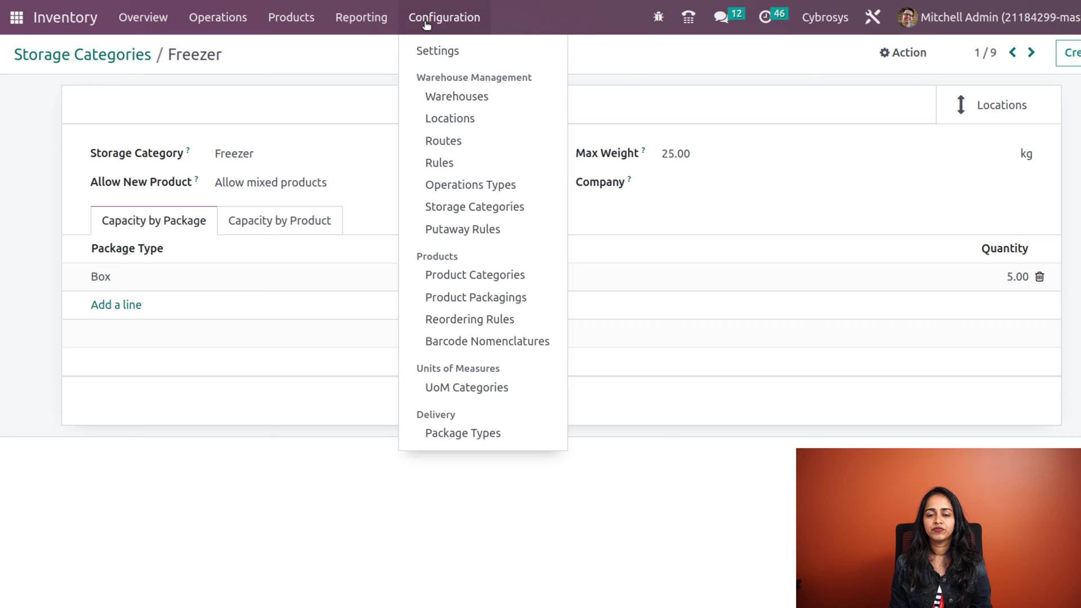
left_click(433, 49)
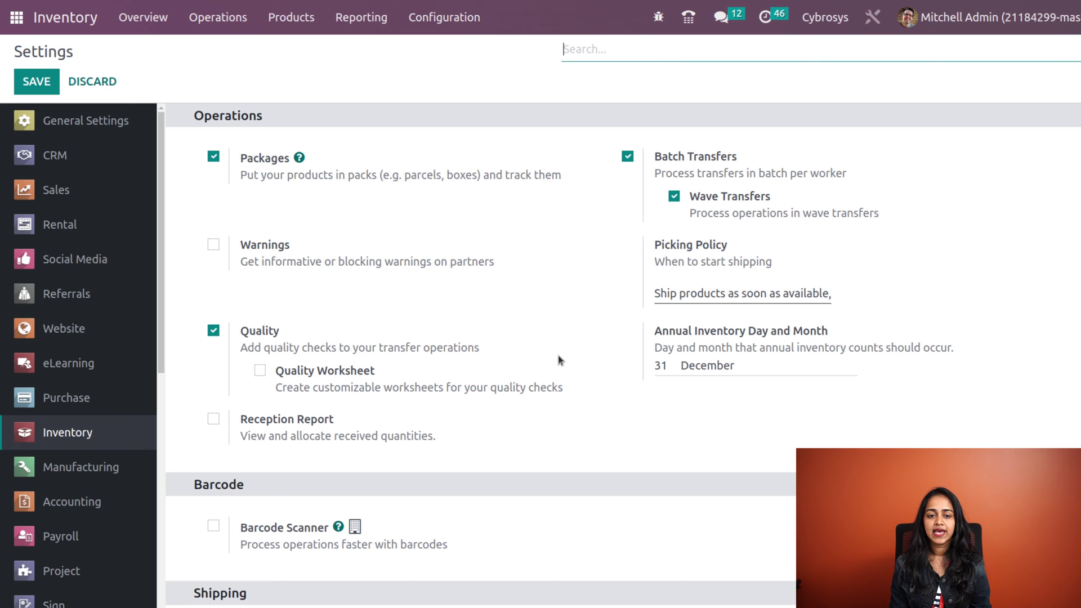
scroll(380, 397, "down", 15)
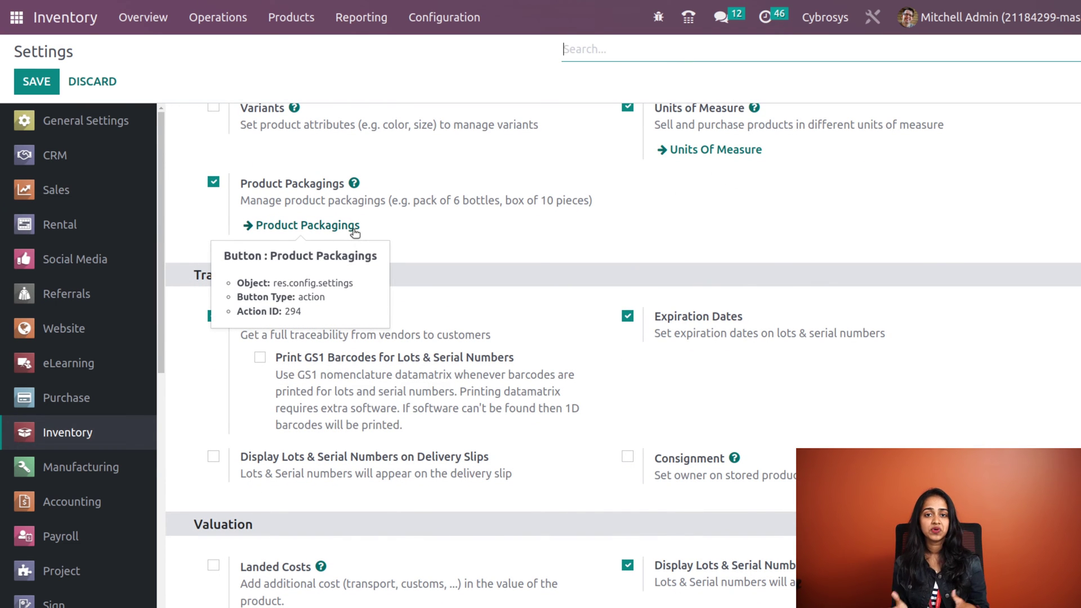
left_click(457, 17)
left_click(492, 204)
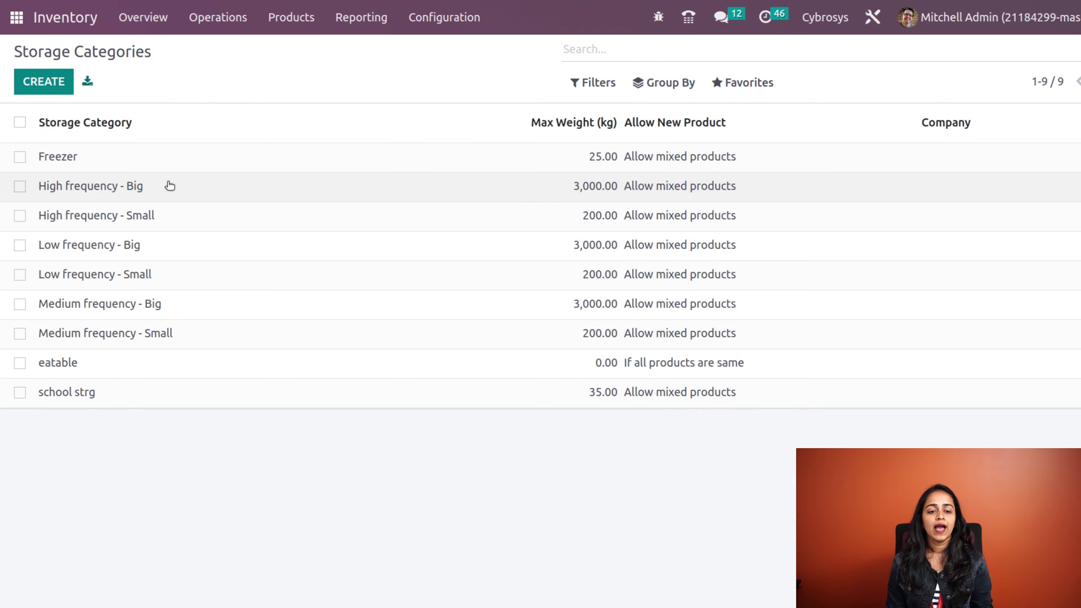
Step: Check Freezer's per-product capacities (Juices 20, Popsicles 10) and the Juices product's Inventory tab
left_click(193, 165)
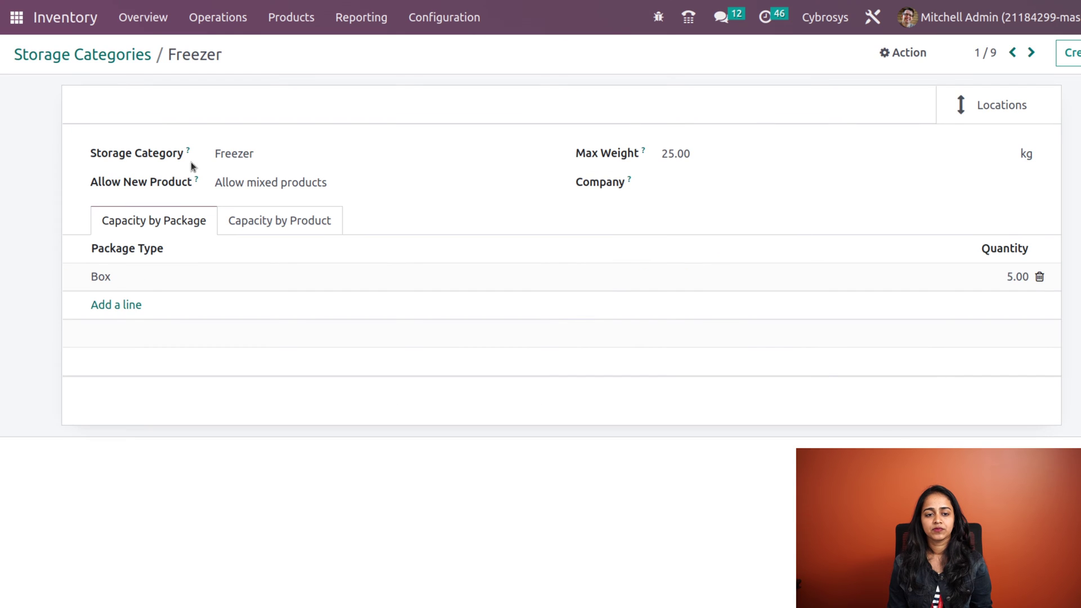
left_click(314, 220)
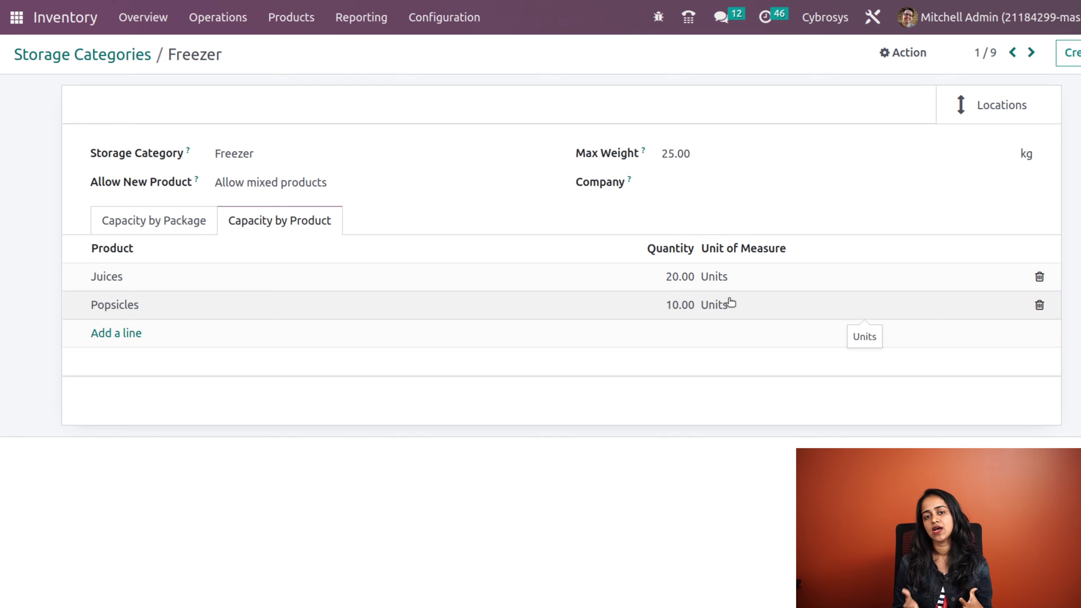
left_click(153, 274)
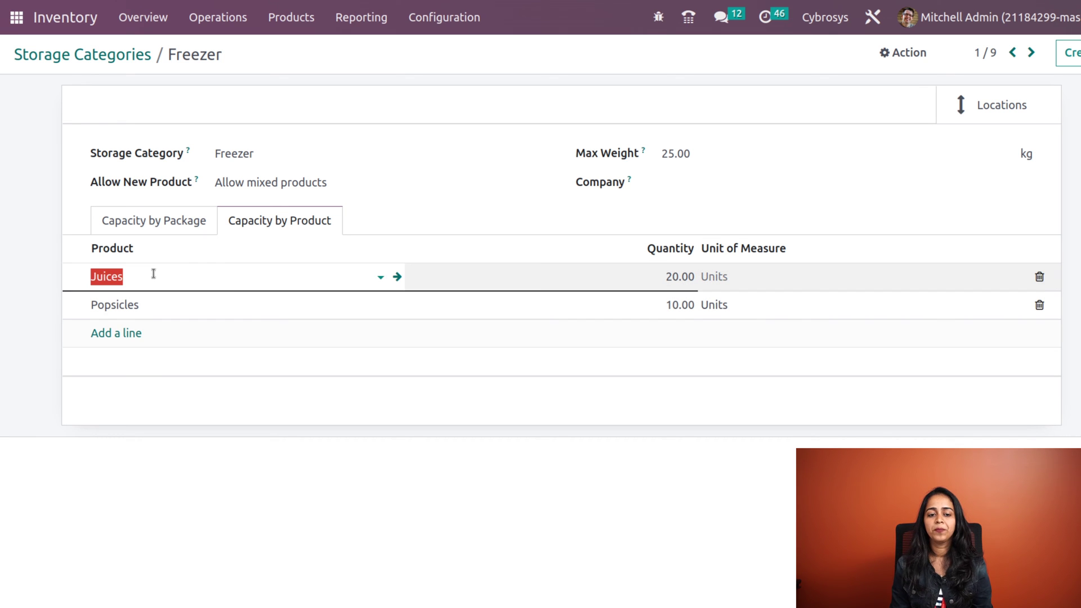
left_click(397, 278)
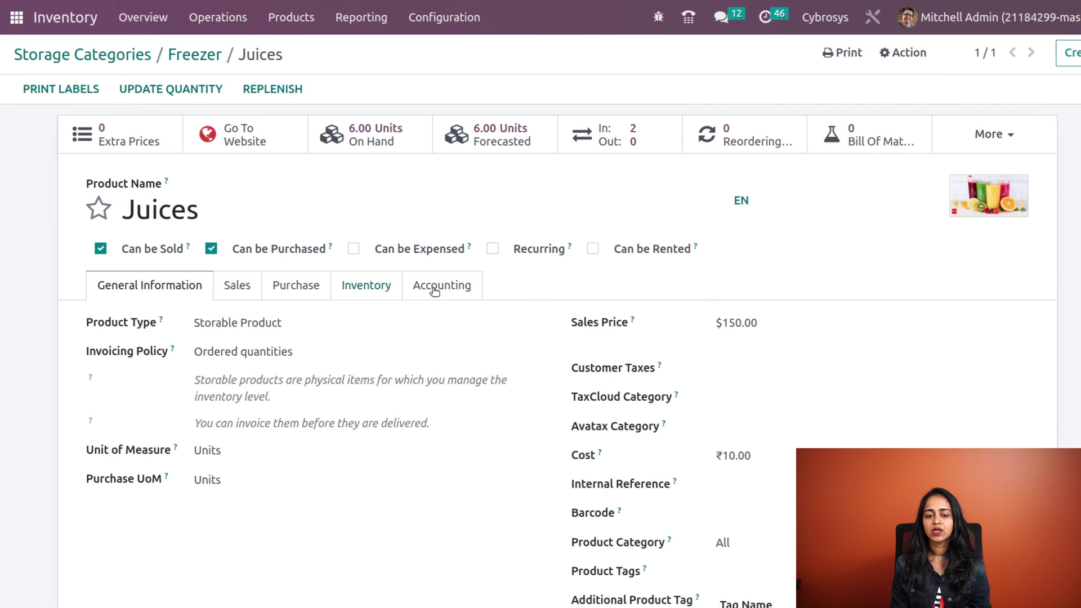
left_click(382, 284)
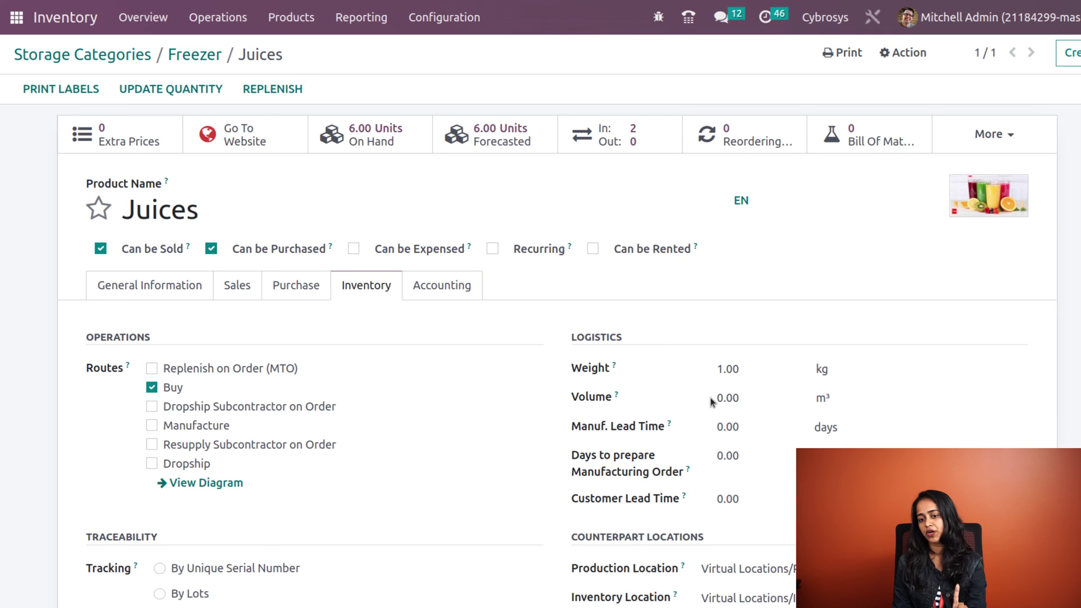
left_click(195, 58)
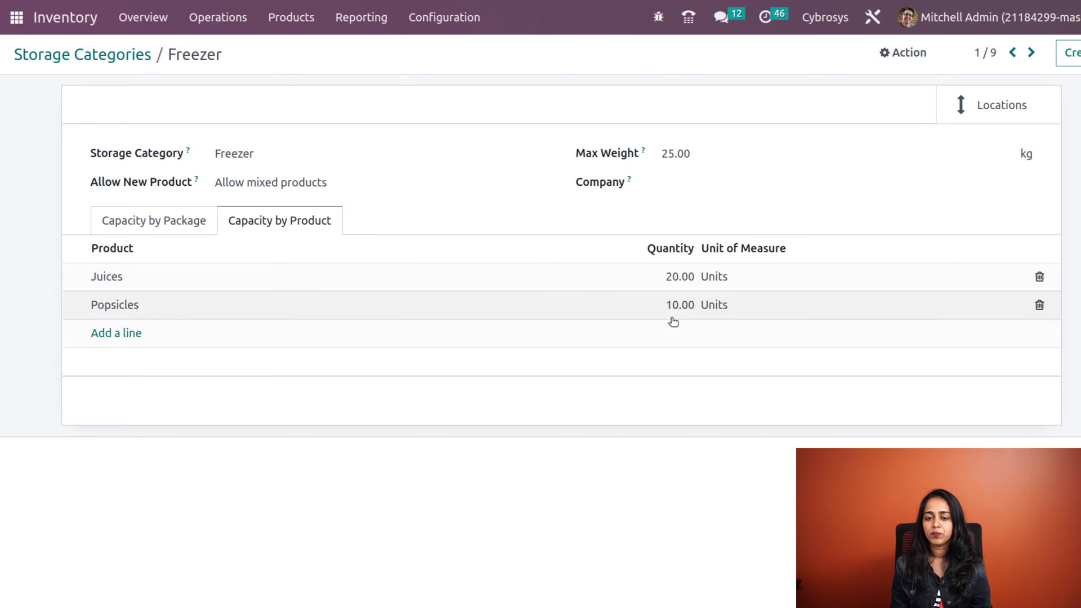
left_click(417, 317)
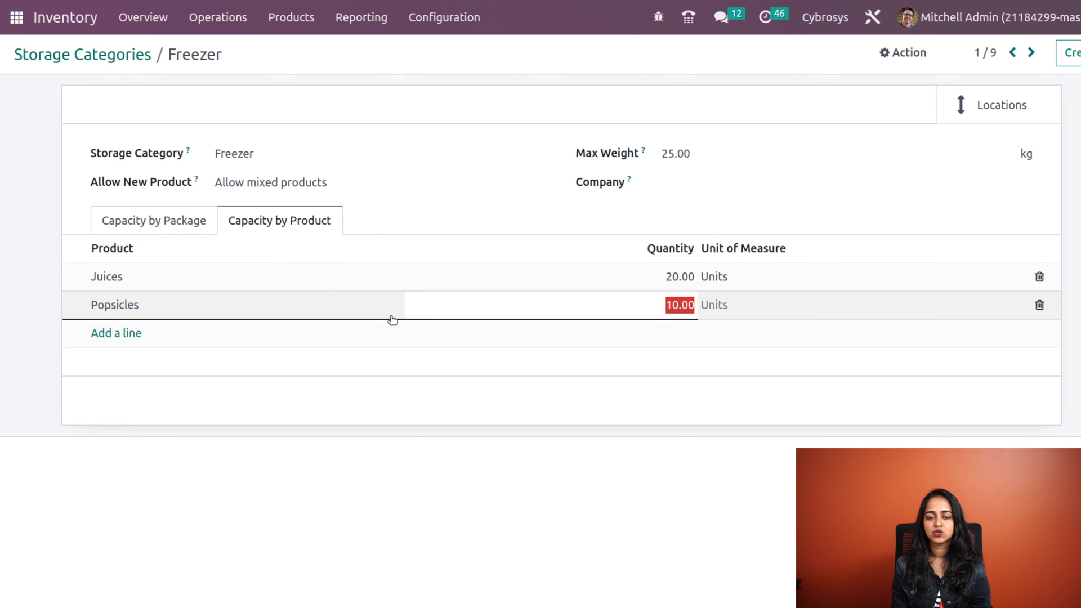
key("shift+Tab")
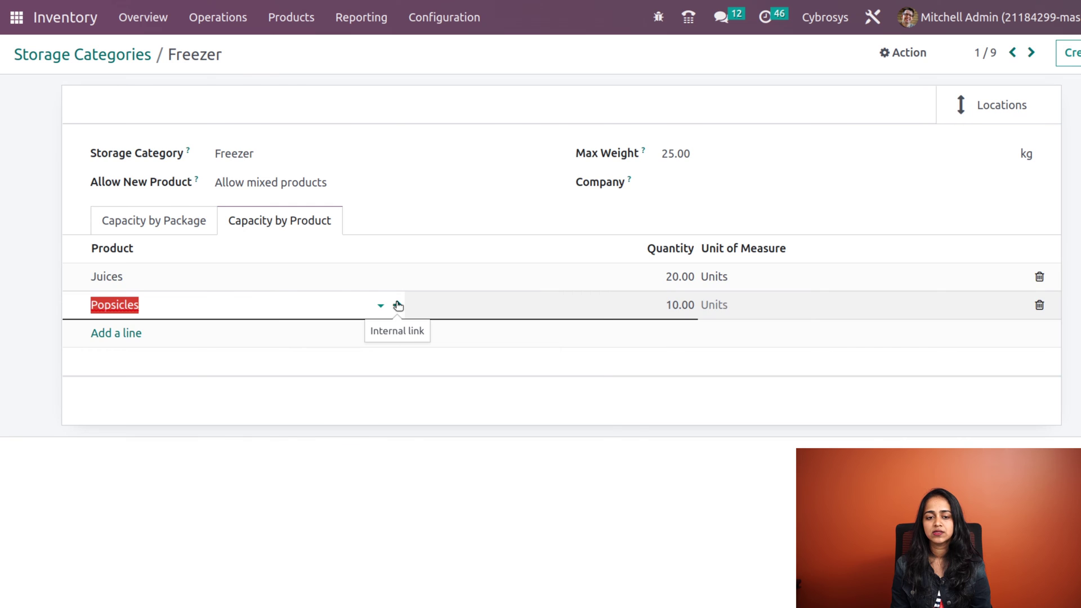
left_click(399, 305)
left_click(366, 284)
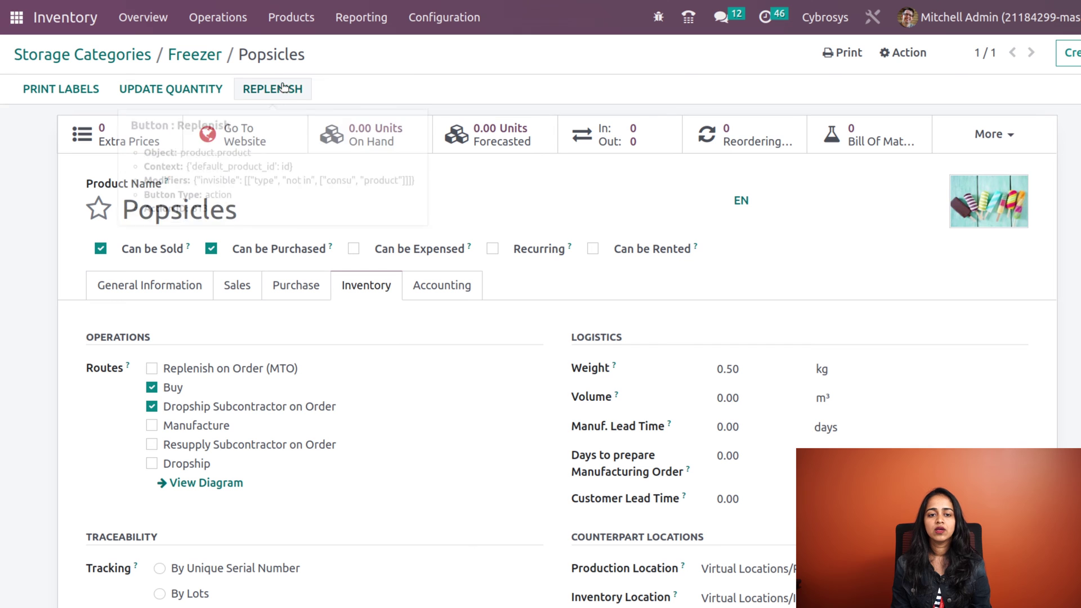
left_click(206, 53)
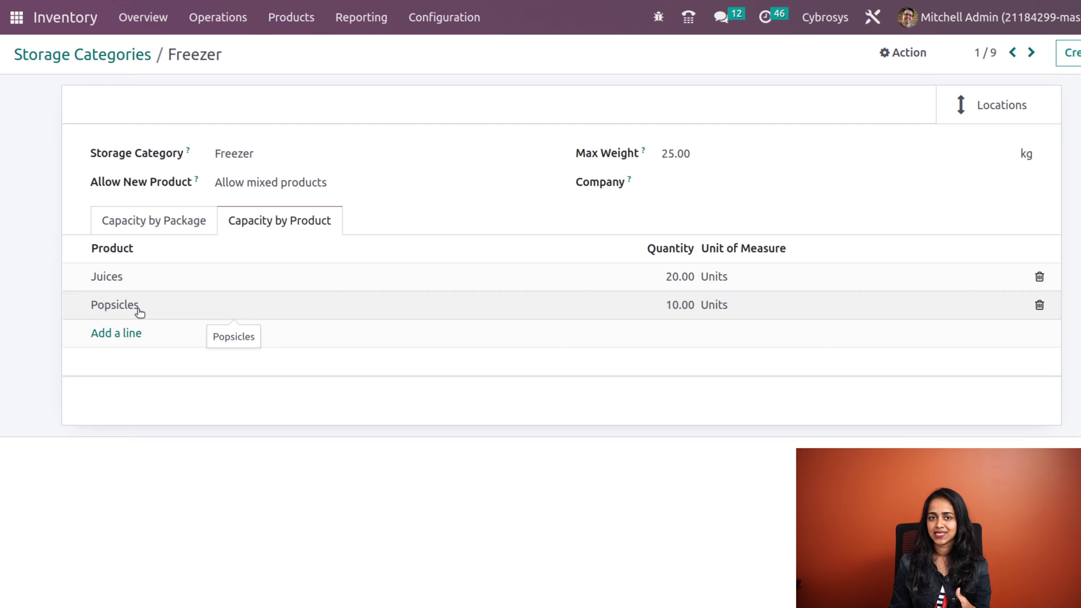
Step: View Freezer's assigned locations, Cybro/Stock/cooler 1 and cooler 2, then return to the Freezer form
left_click(977, 111)
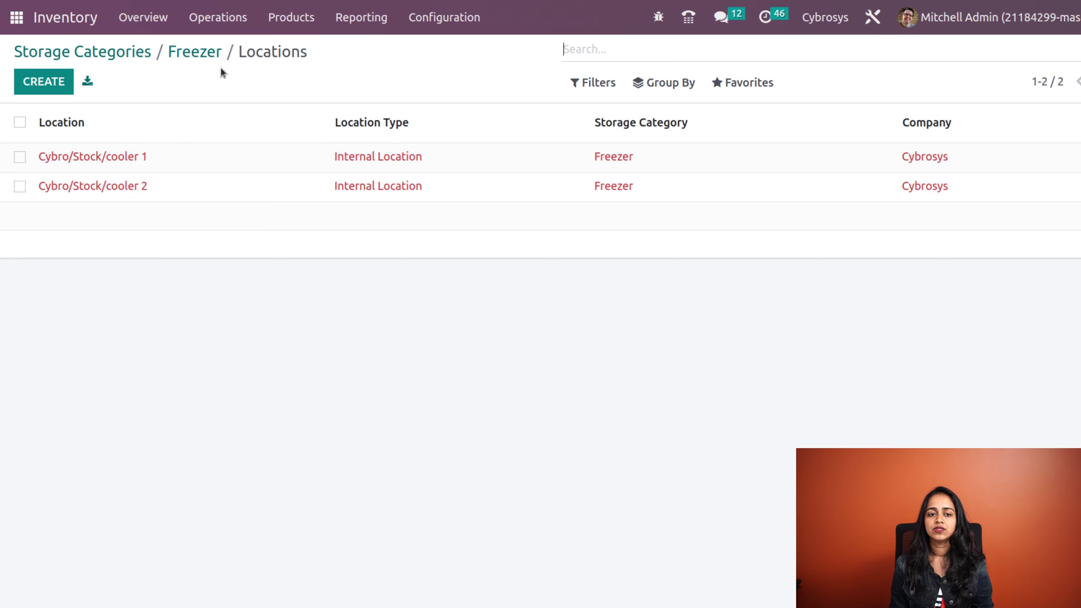
left_click(202, 55)
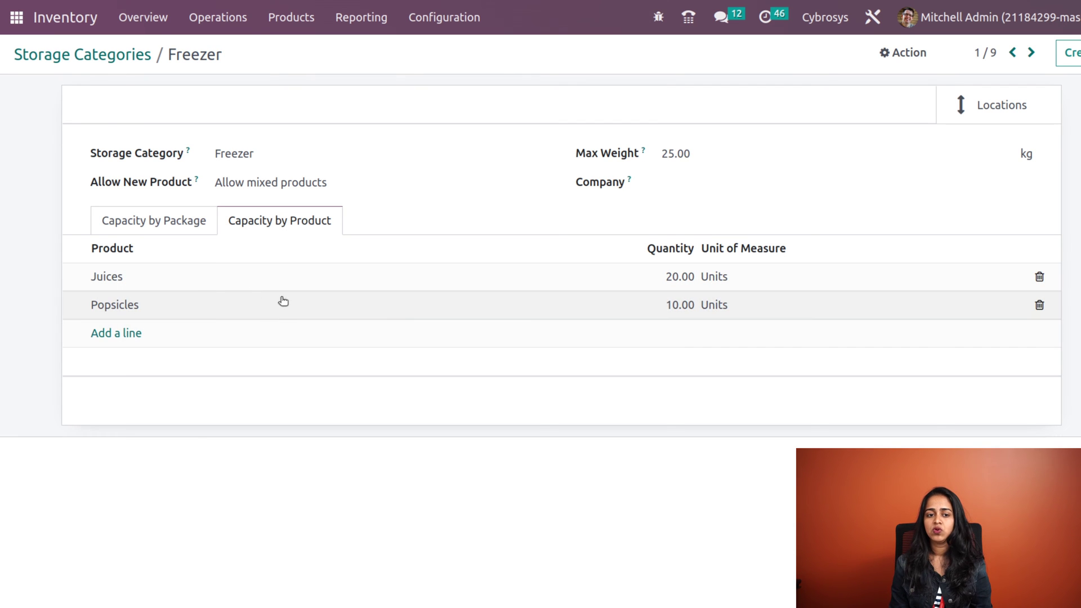
left_click(445, 17)
Step: Create and save a putaway rule sending Popsicles arriving in Cybro/Stock to Freezer-category locations
left_click(465, 231)
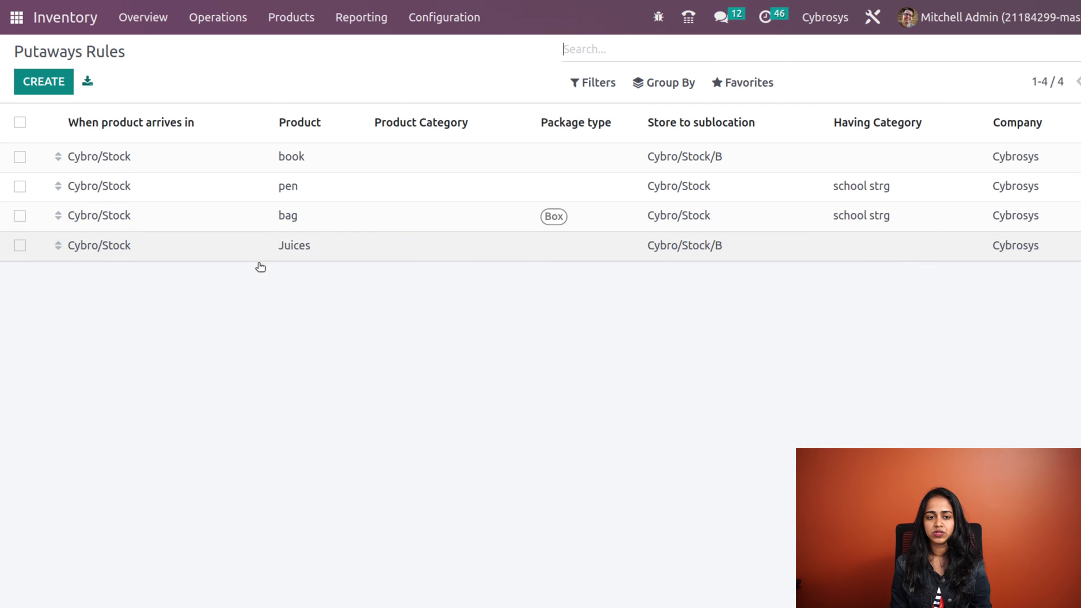
left_click(39, 85)
left_click(110, 272)
left_click(133, 324)
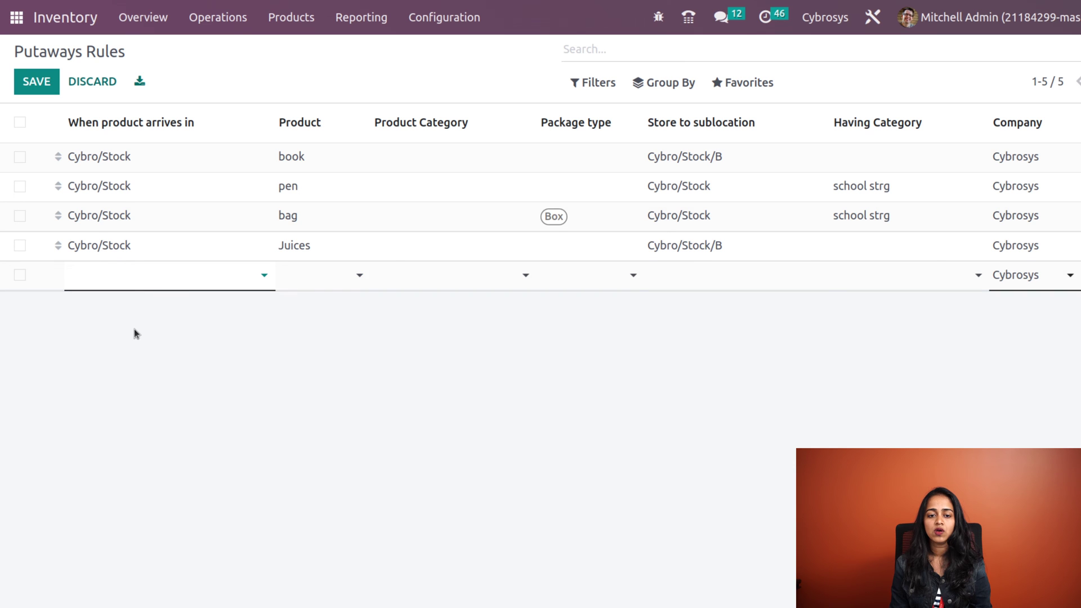
left_click(324, 271)
type("pop")
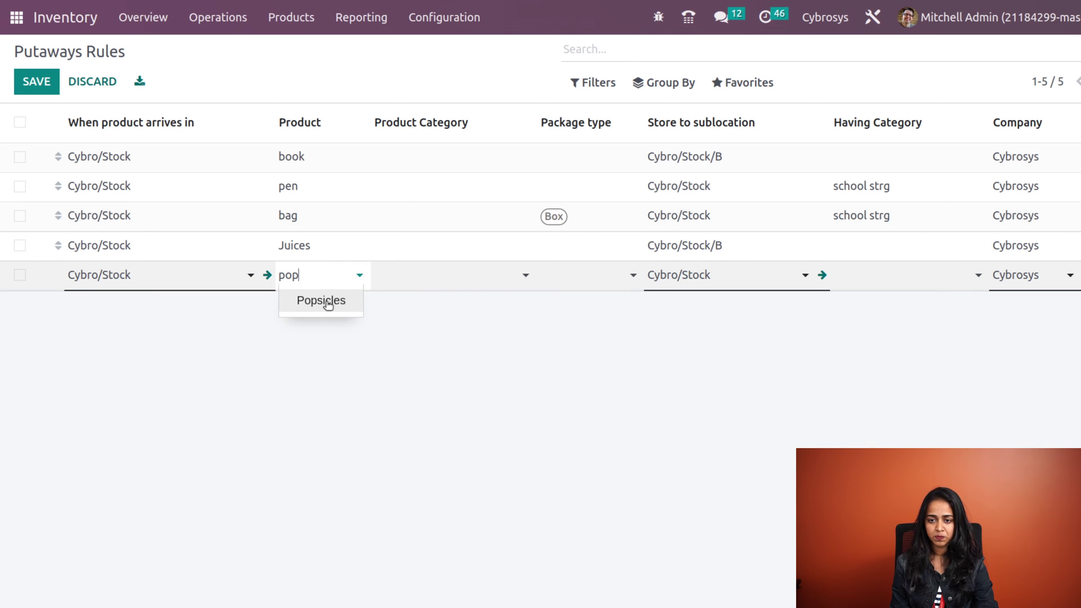
left_click(326, 302)
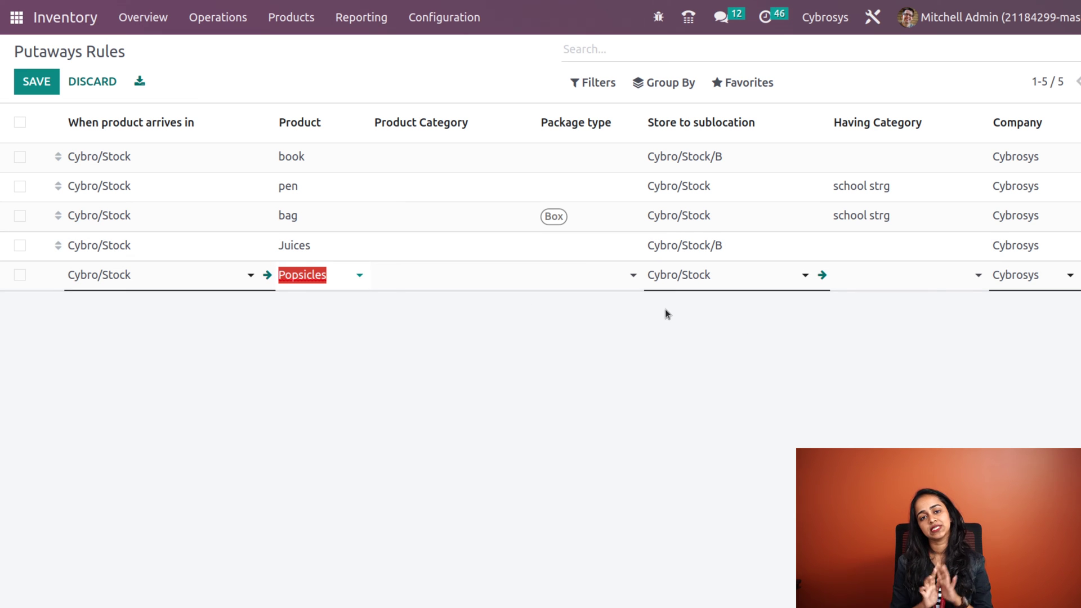
left_click(894, 279)
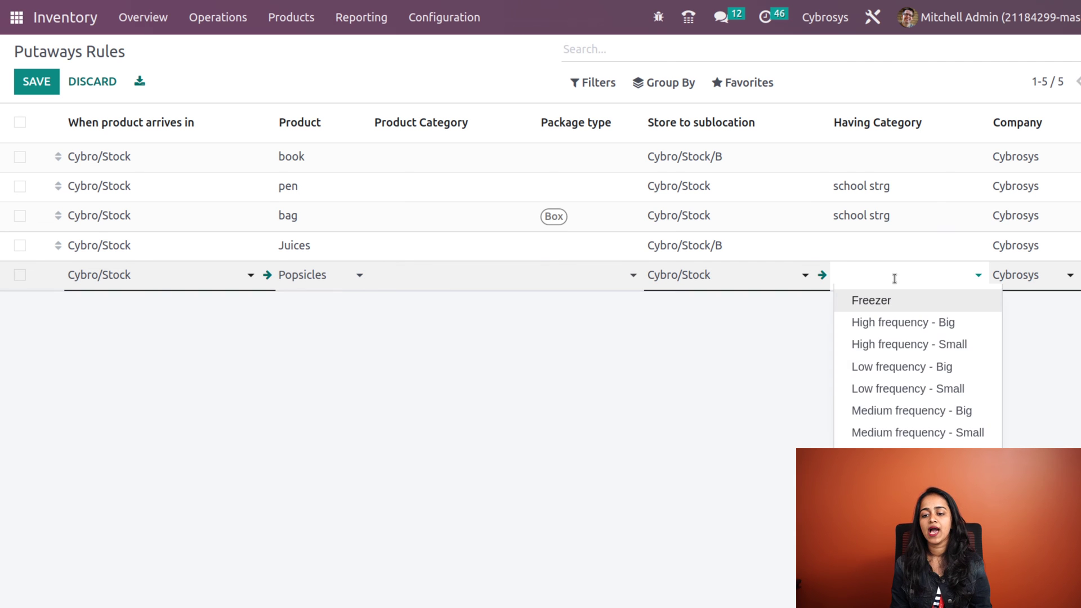
left_click(893, 300)
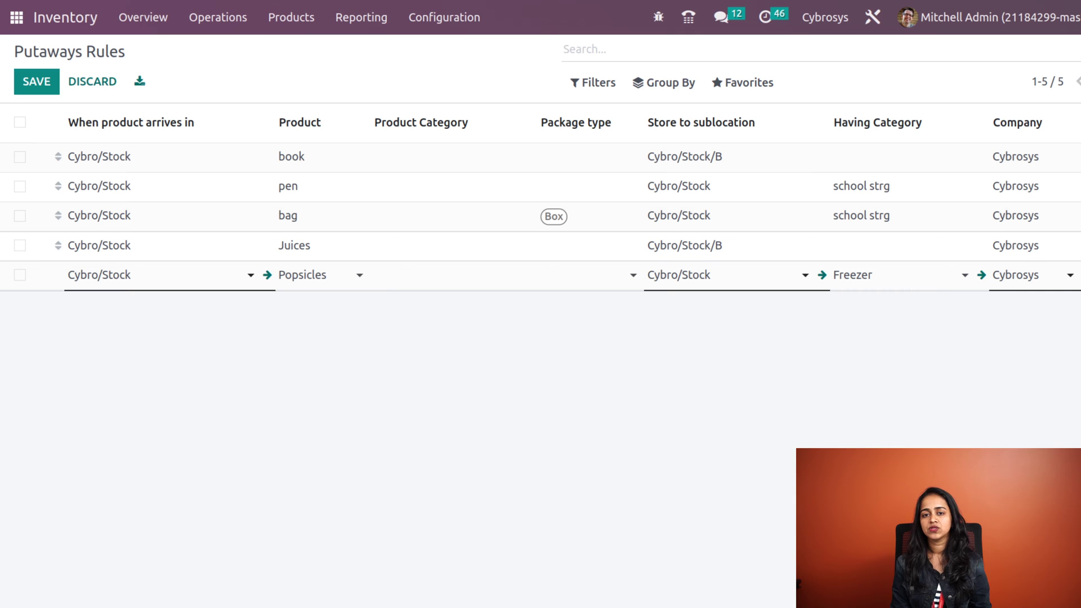
key("alt+s")
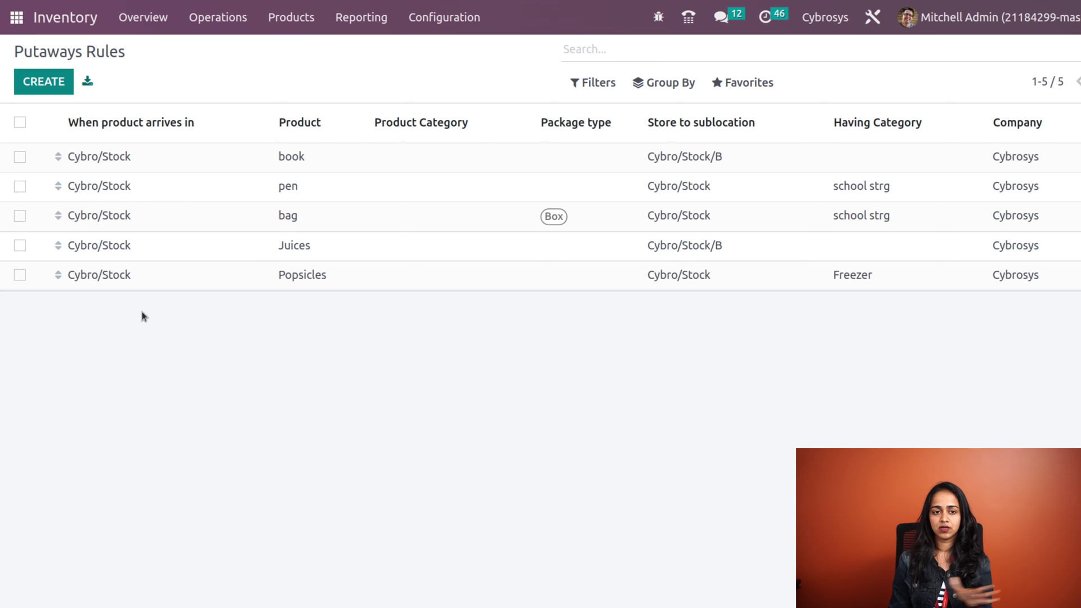
Step: Start a new purchase quotation from Azure Interior for 10 Popsicles
left_click(16, 17)
left_click(467, 539)
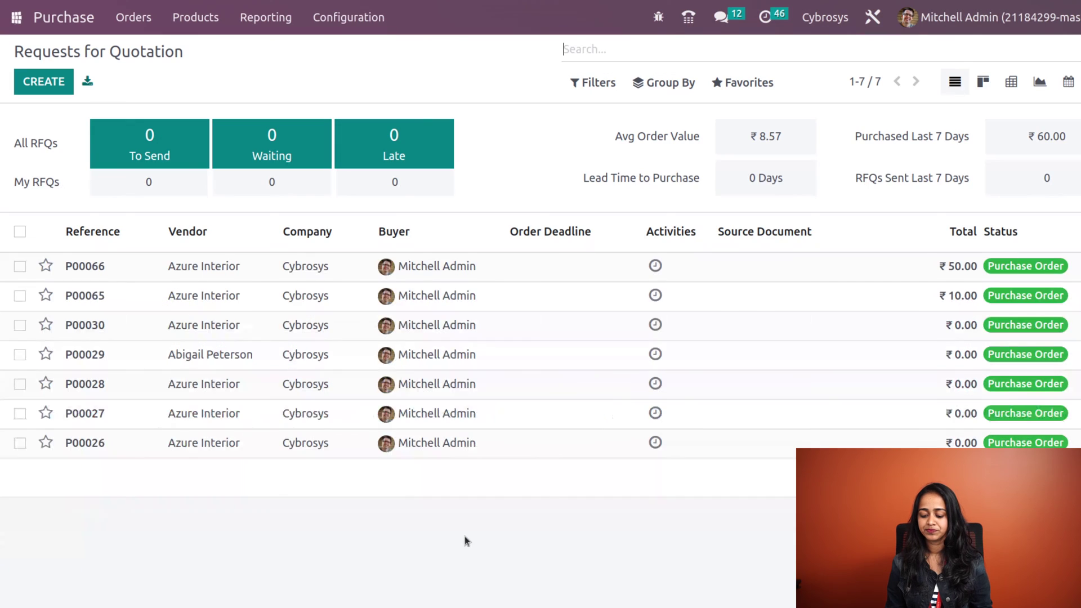
left_click(42, 85)
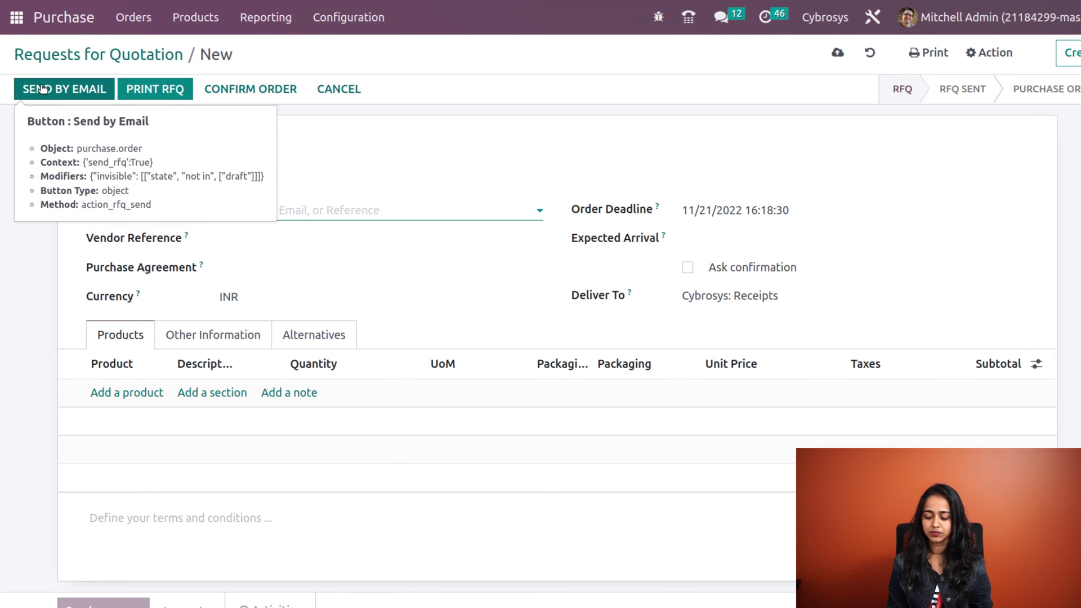
left_click(360, 206)
left_click(268, 235)
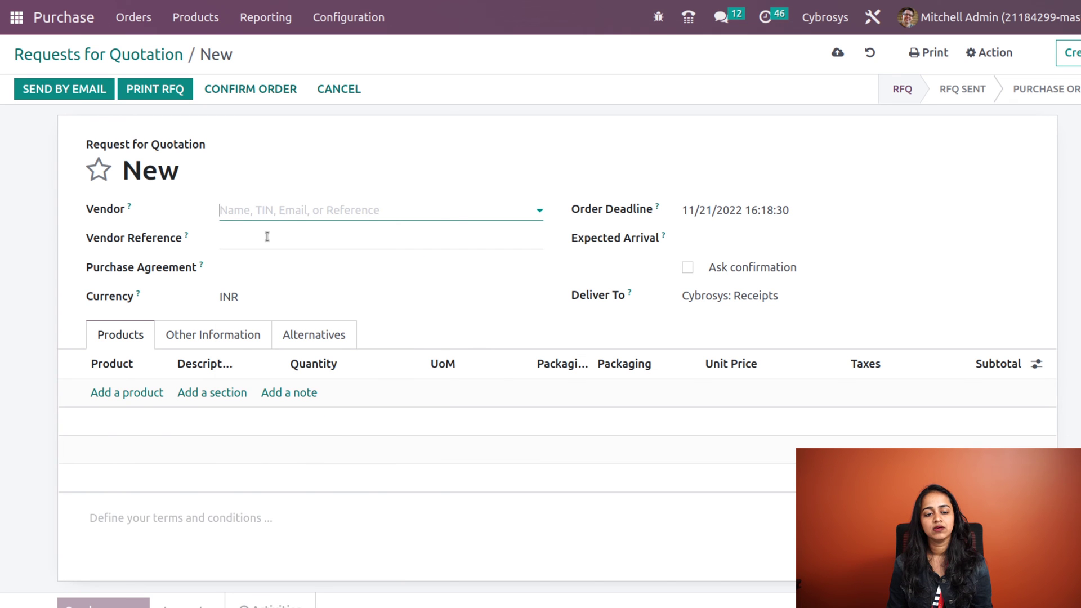
left_click(125, 395)
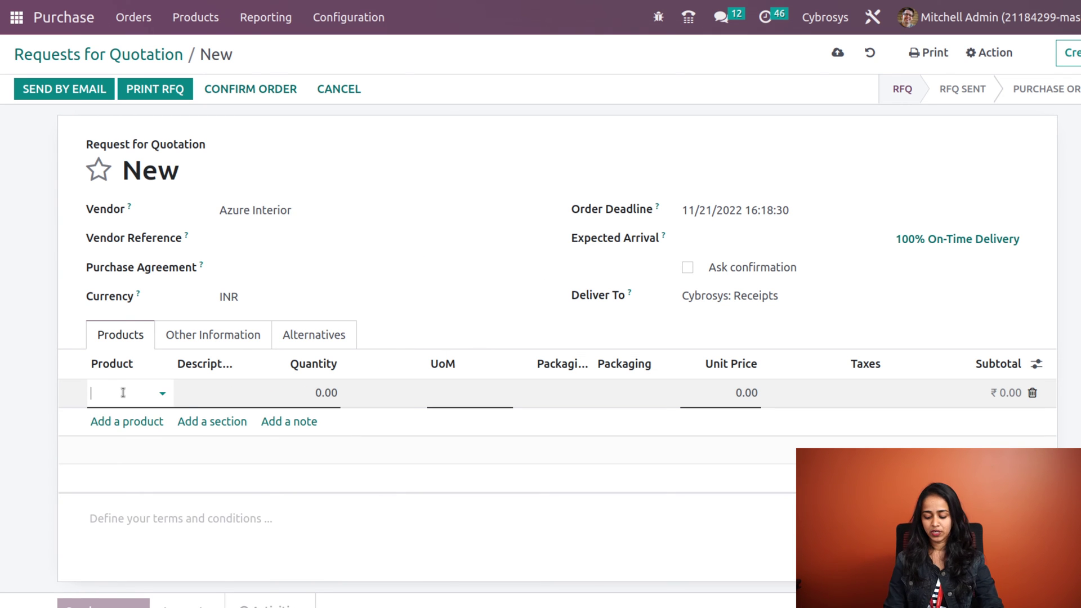
type("popsicle")
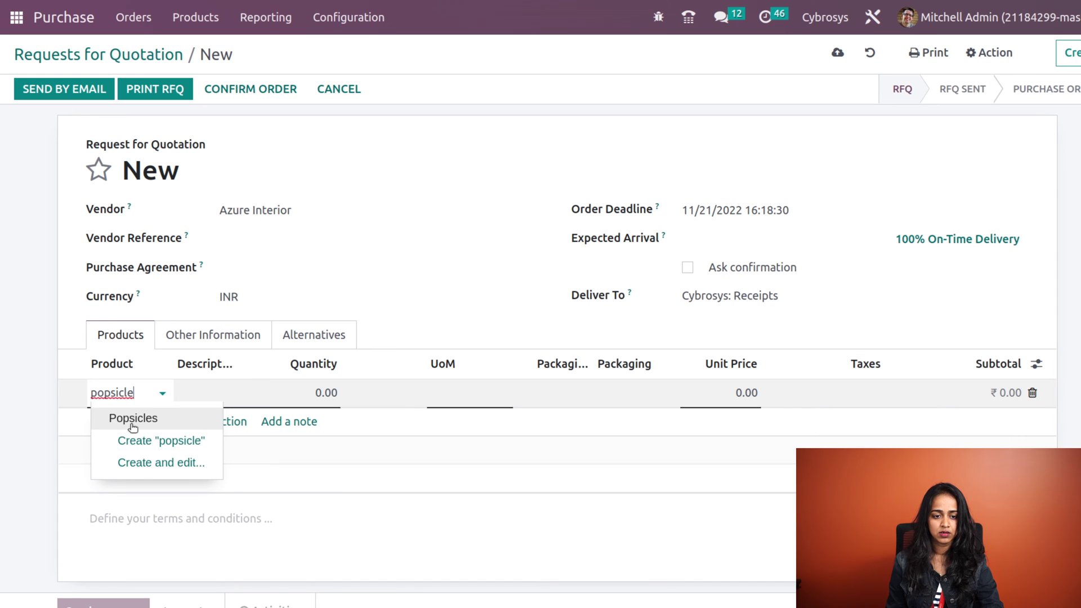
left_click(132, 423)
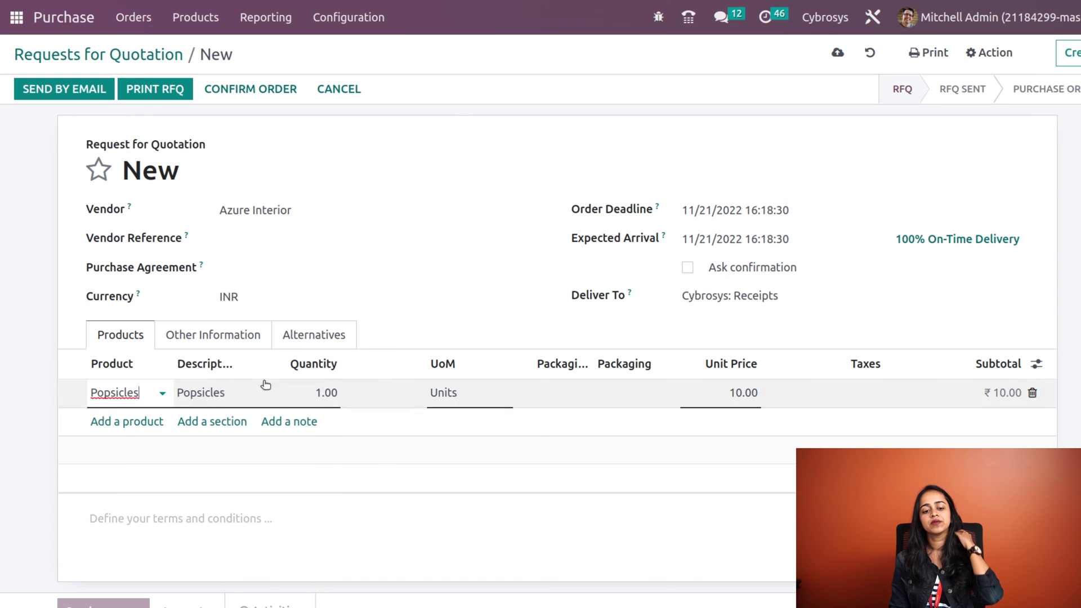
left_click(330, 393)
double_click(329, 393)
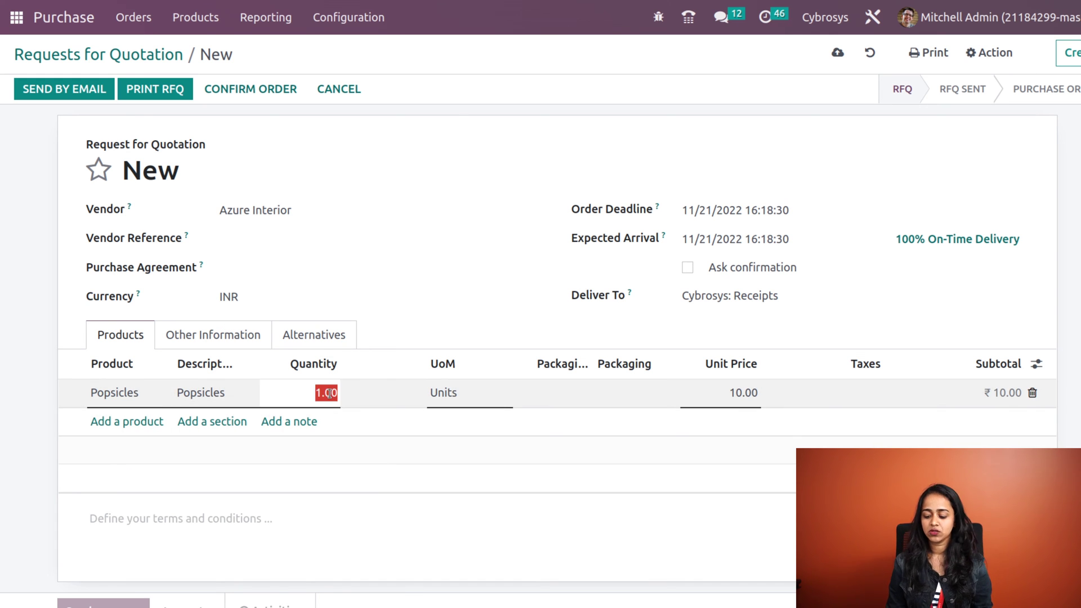
type("10")
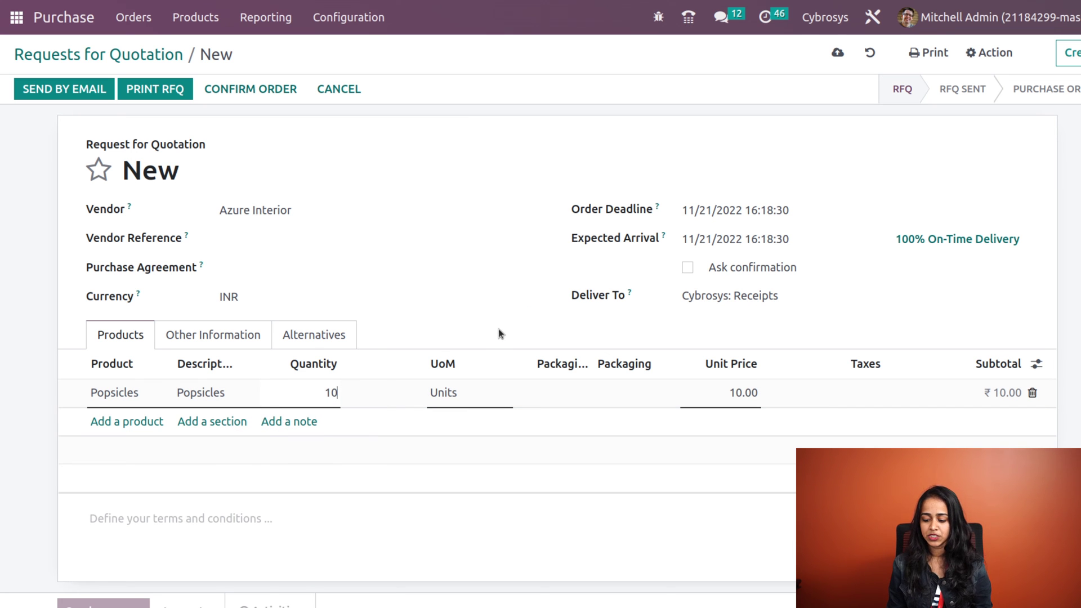
Step: Confirm the order as P00068 and begin validating its incoming receipt
left_click(258, 95)
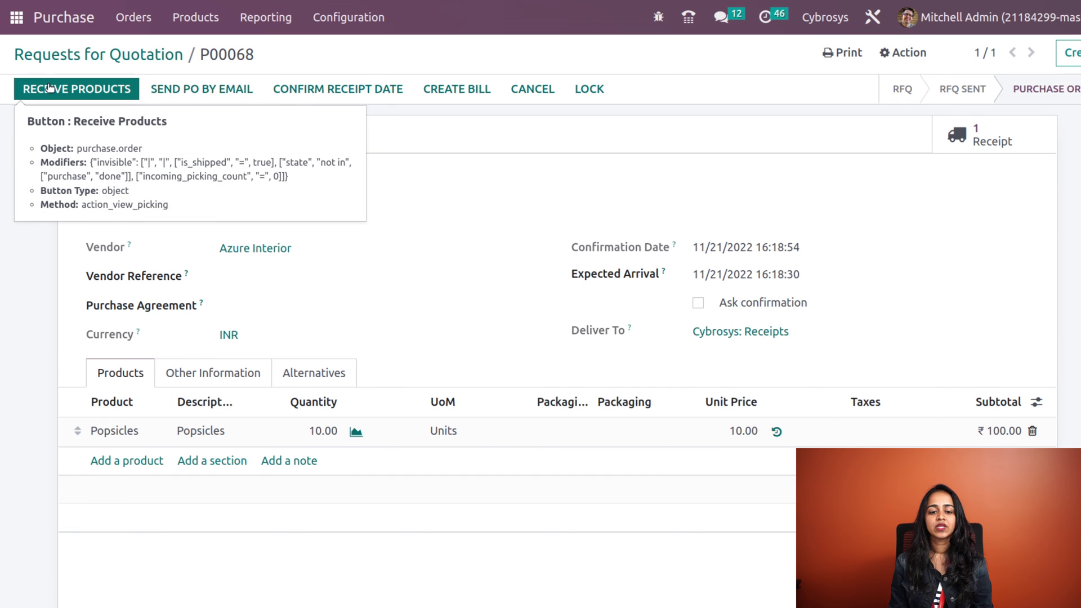
left_click(49, 89)
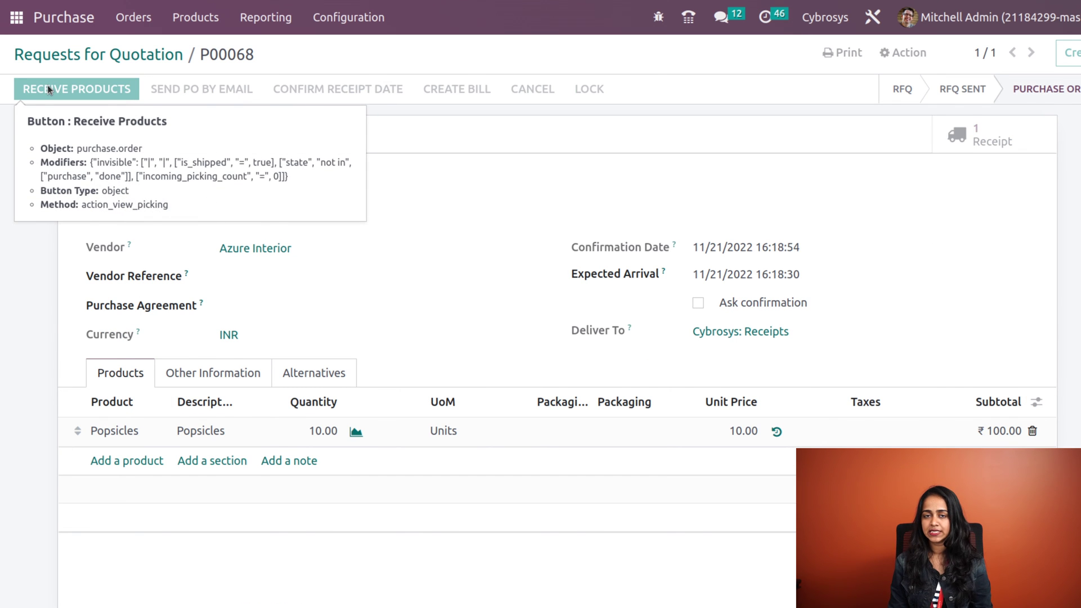
left_click(49, 89)
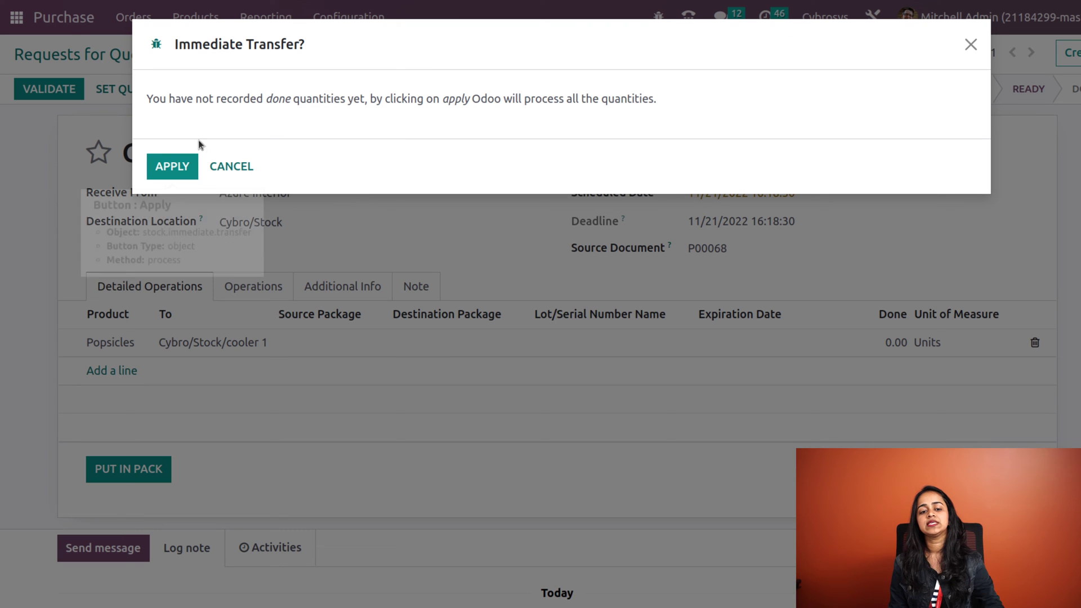
Step: Apply the immediate transfer so 10 Popsicles land in Cybro/Stock/cooler 1, then return home
left_click(175, 165)
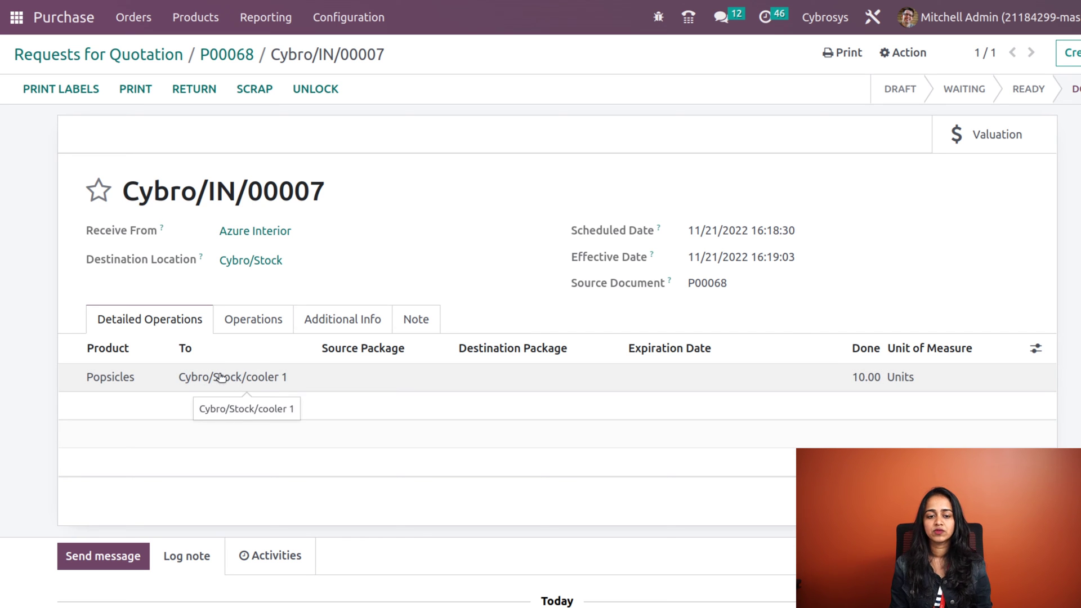
mouse_move(223, 358)
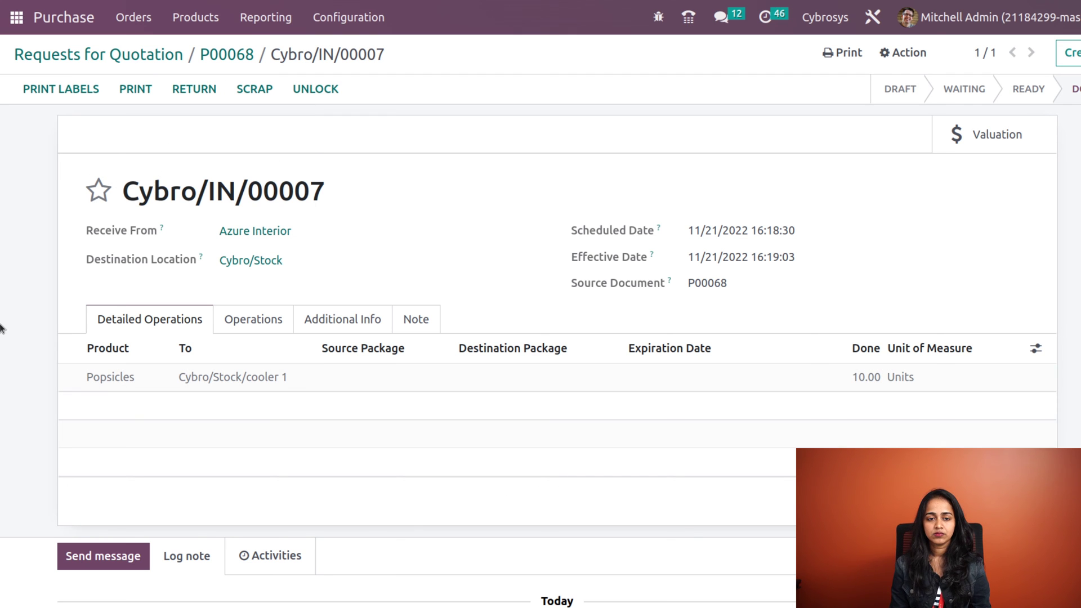
left_click(16, 17)
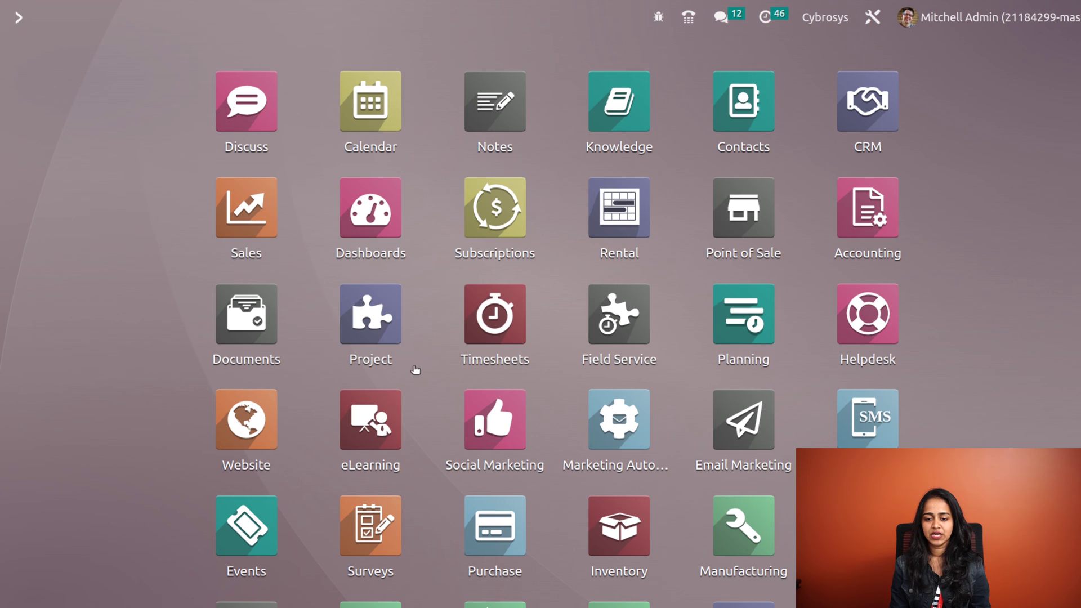
Step: Open the Freezer category from Inventory's Storage Categories list, showing its 5.00 Box capacity
left_click(632, 536)
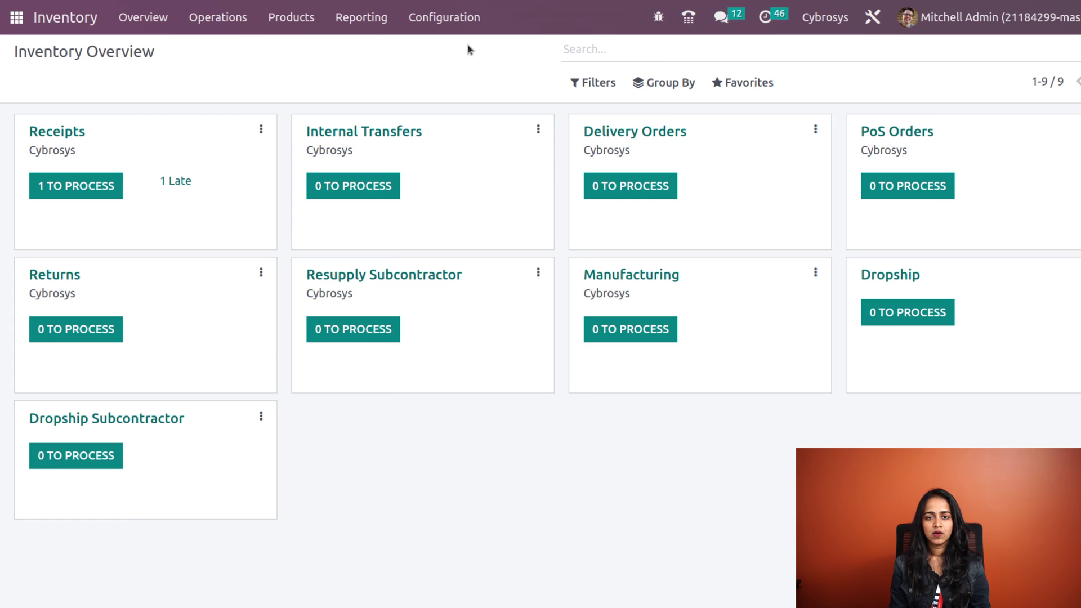
left_click(445, 14)
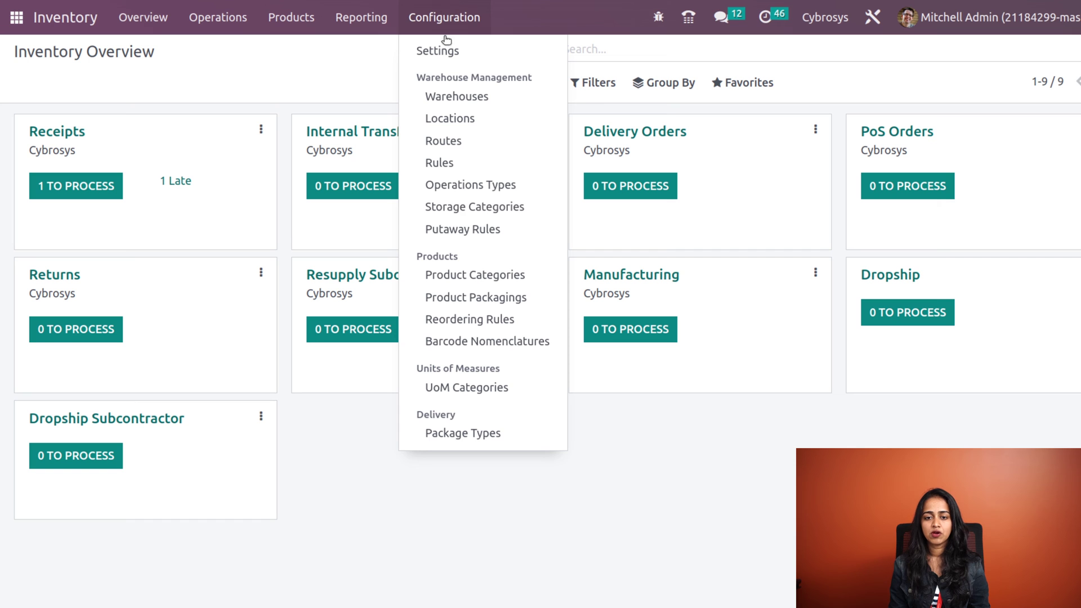
left_click(469, 209)
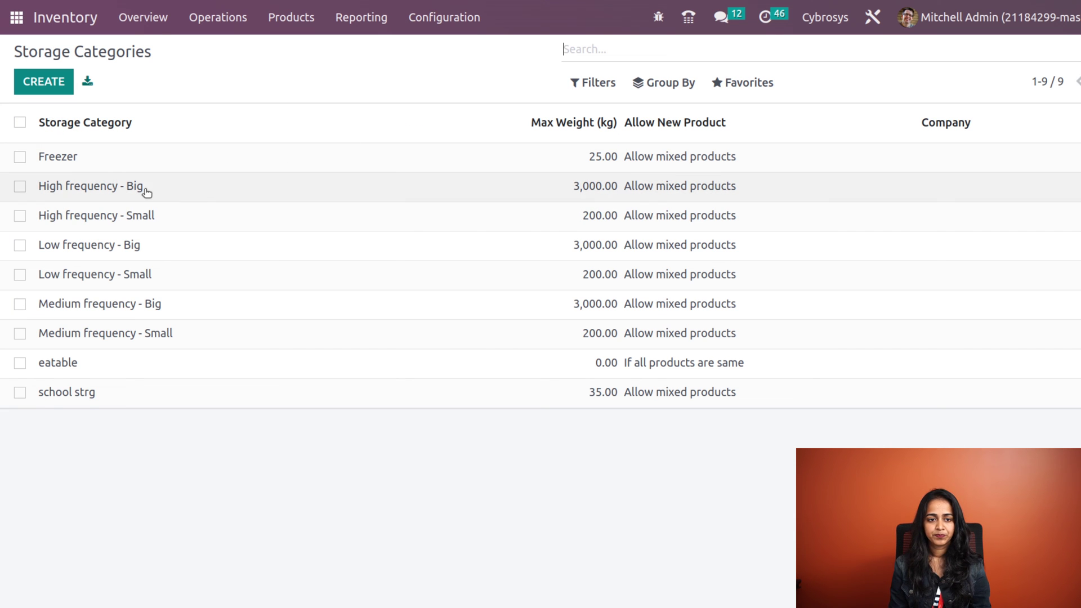
left_click(92, 160)
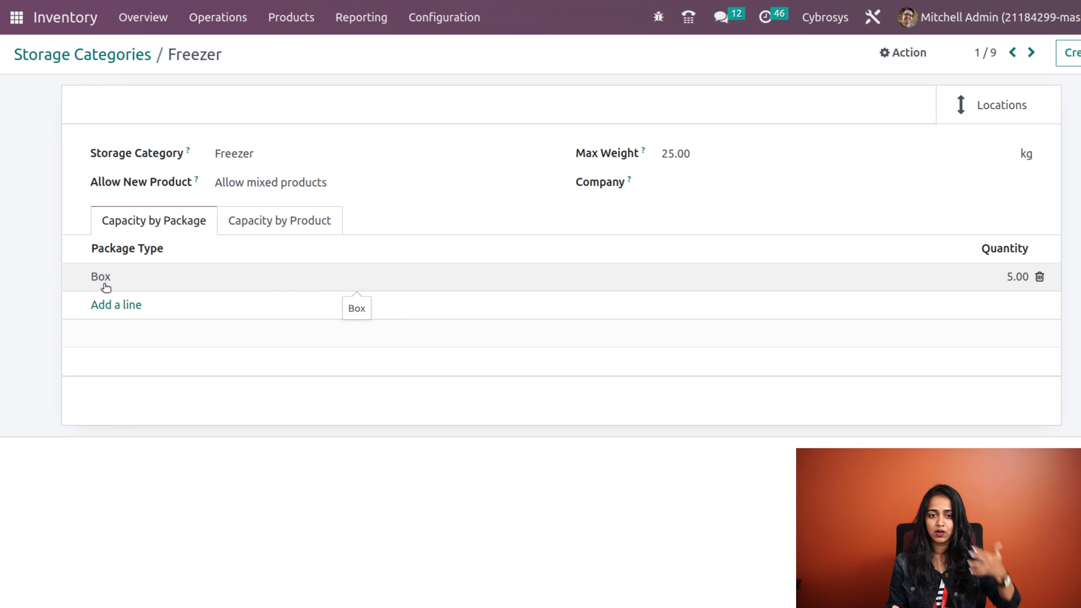
Step: Add an Ice cream capacity line of 10 units to the Freezer category
left_click(303, 222)
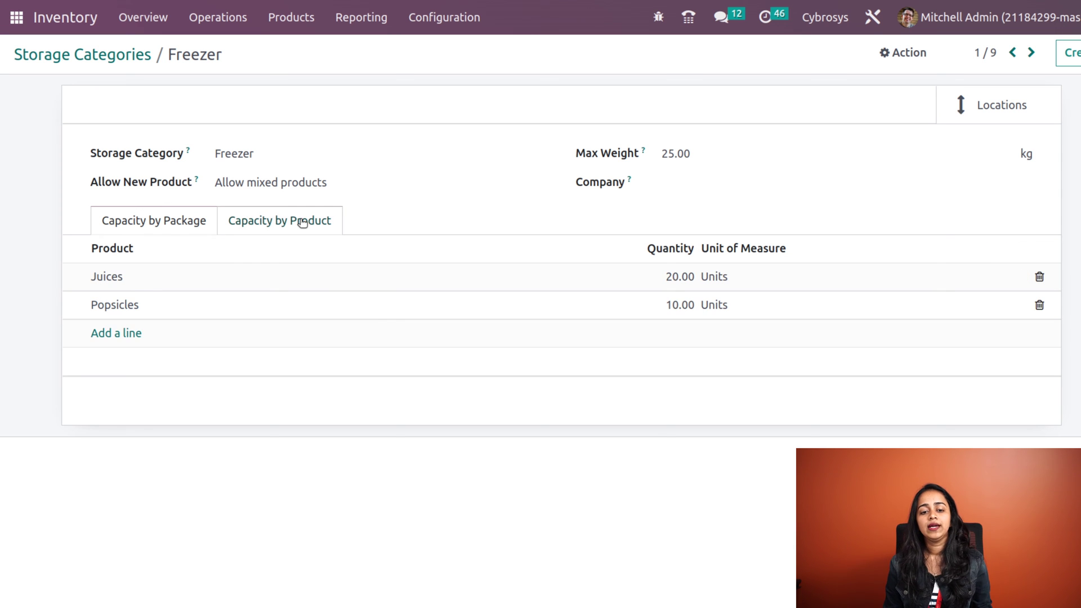
left_click(114, 333)
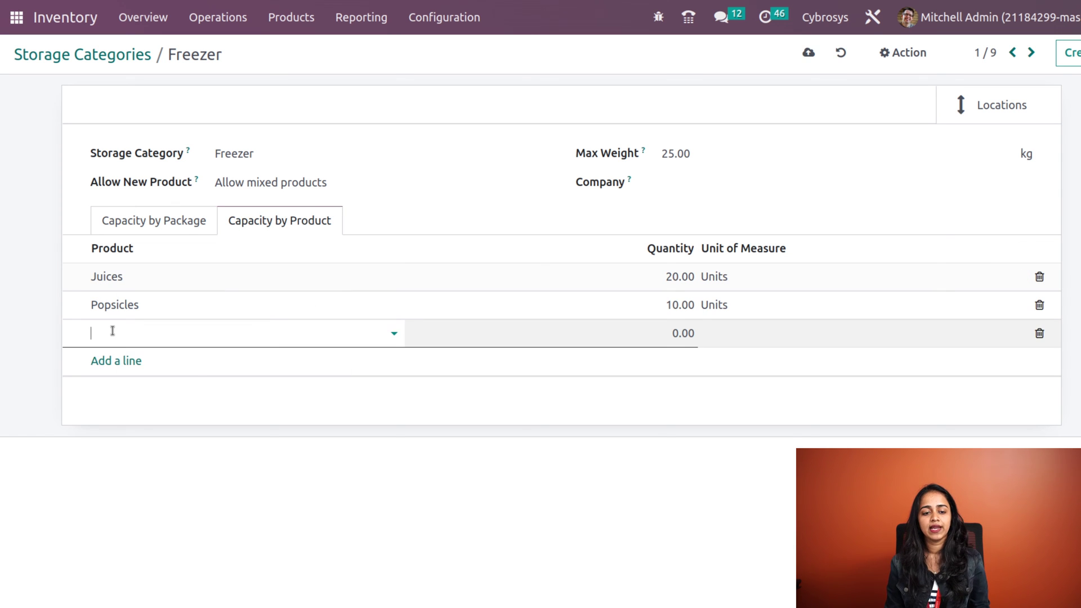
type("ice")
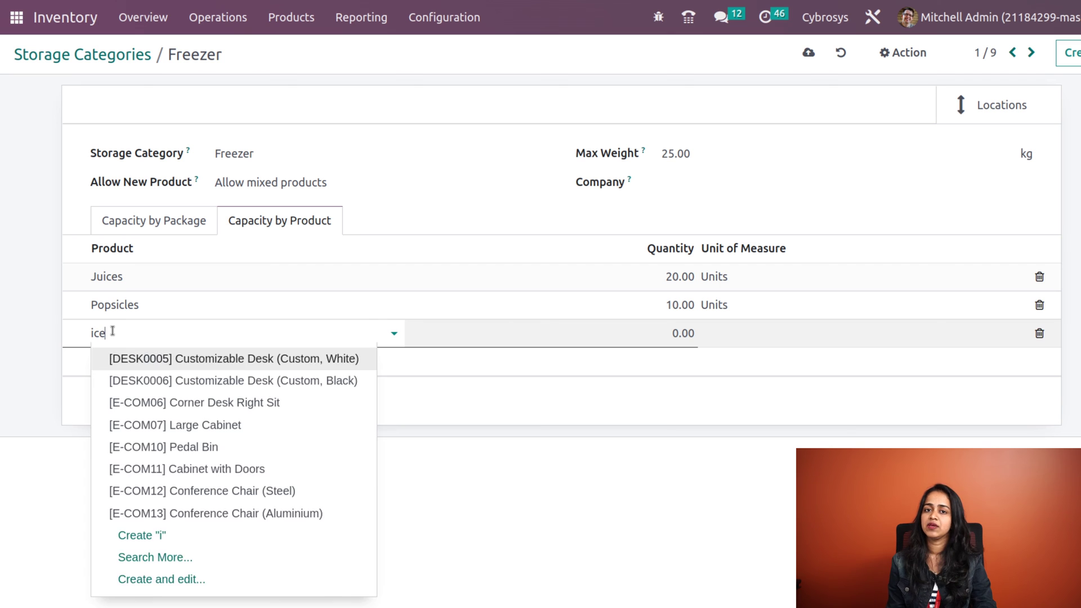
left_click(138, 447)
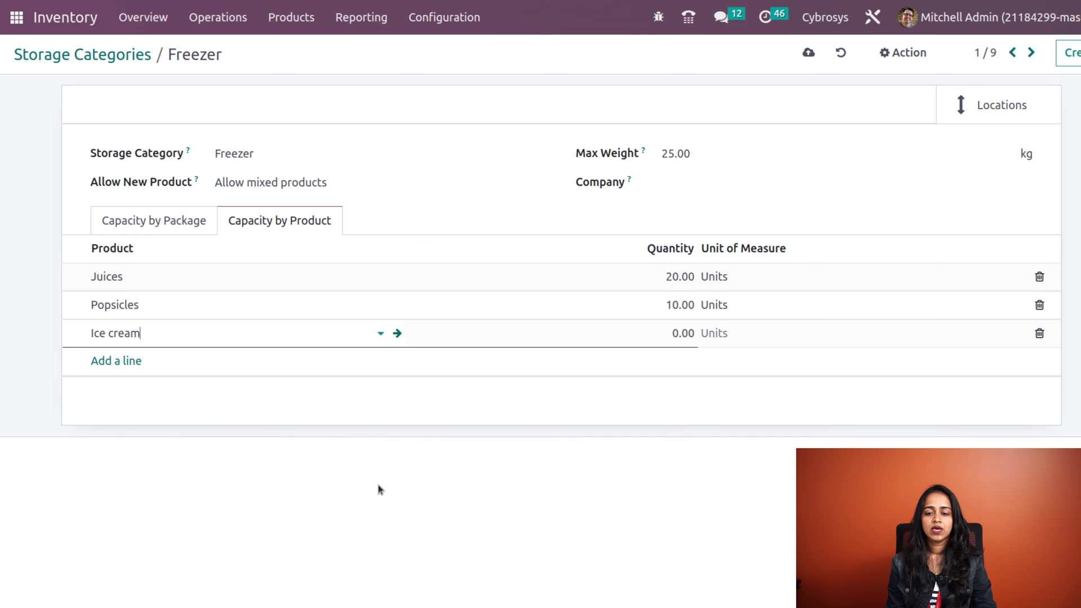
left_click(680, 332)
type("10")
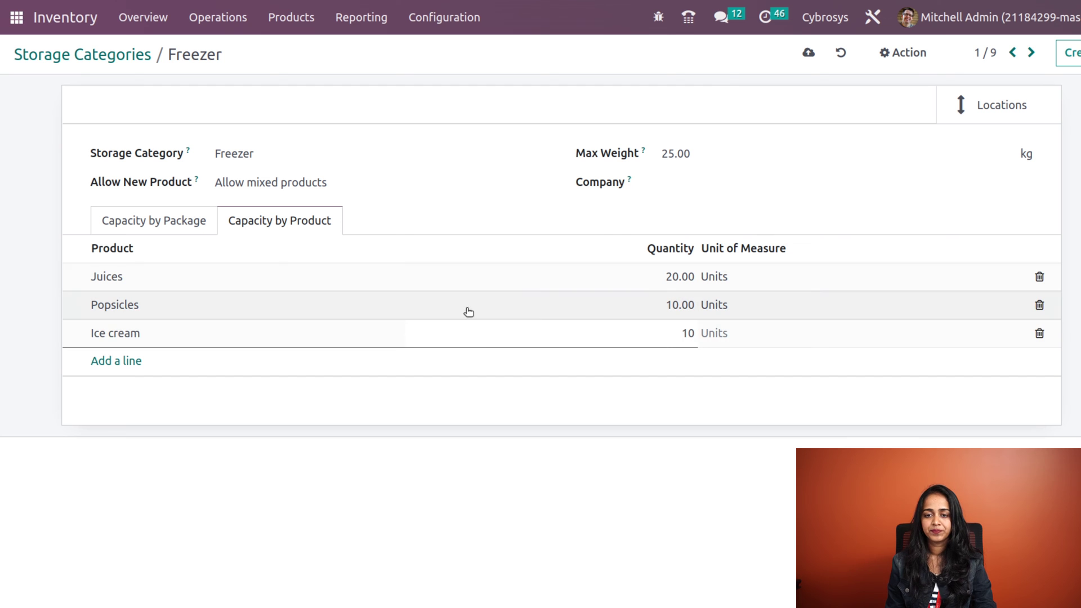
Step: Raise the Freezer's maximum weight to 35 kg and review its package capacities
double_click(669, 151)
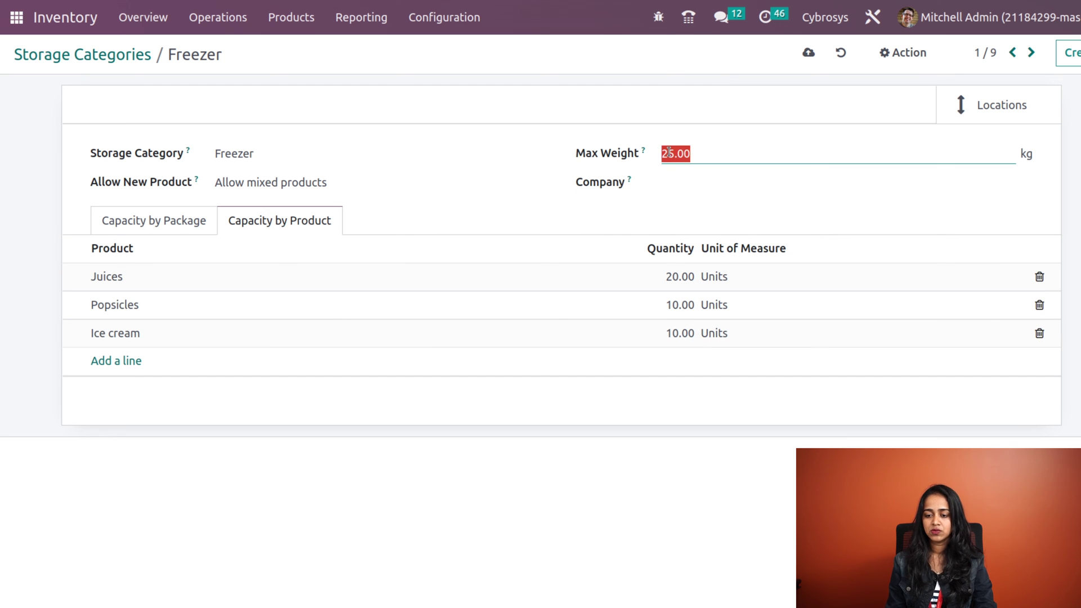
type("35")
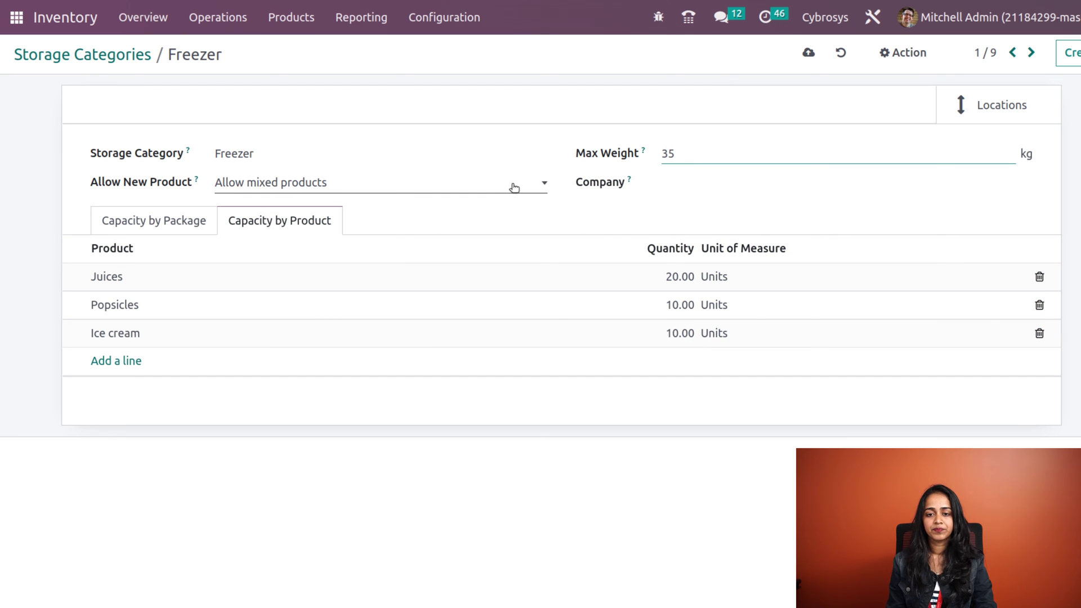
left_click(657, 212)
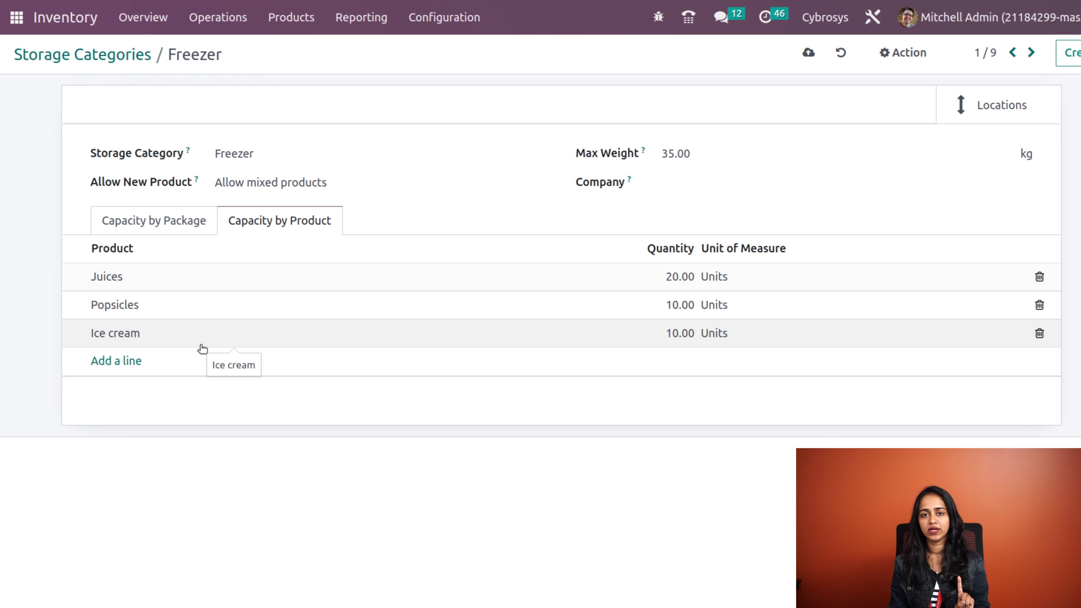
left_click(133, 230)
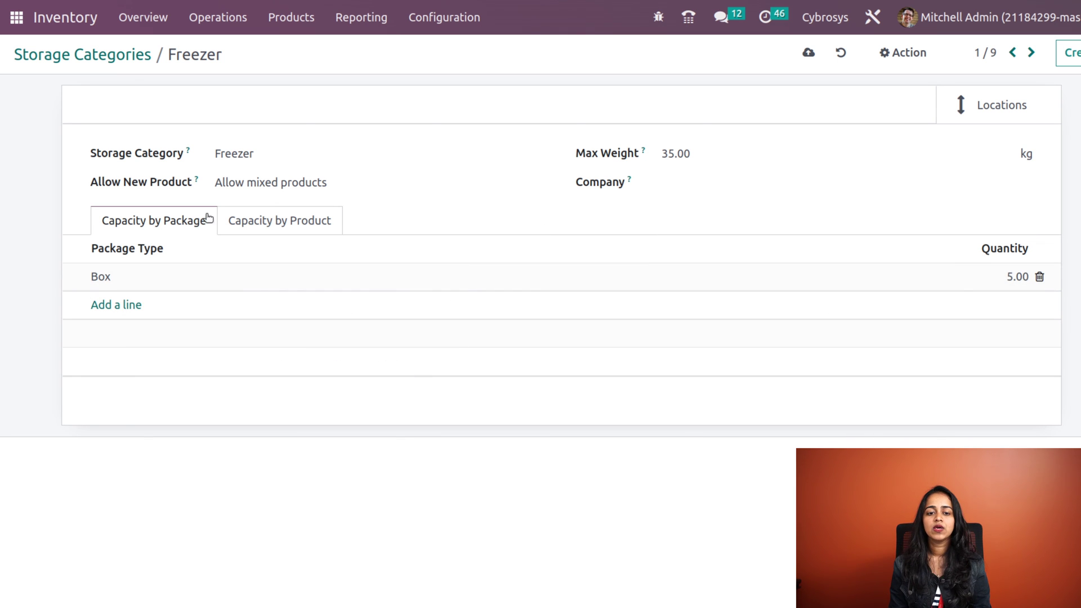
left_click(262, 224)
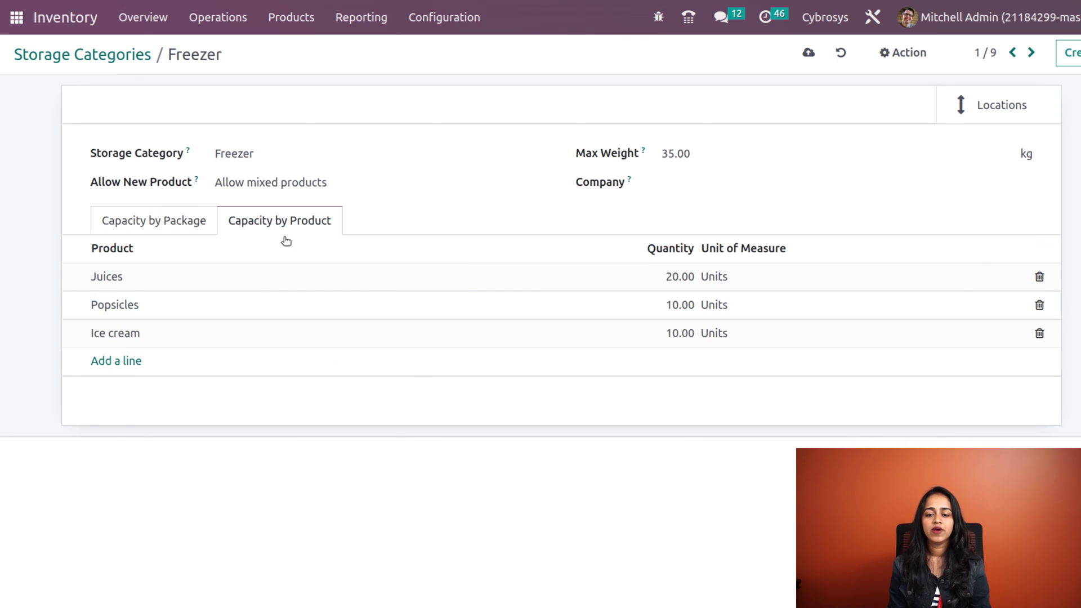
left_click(271, 329)
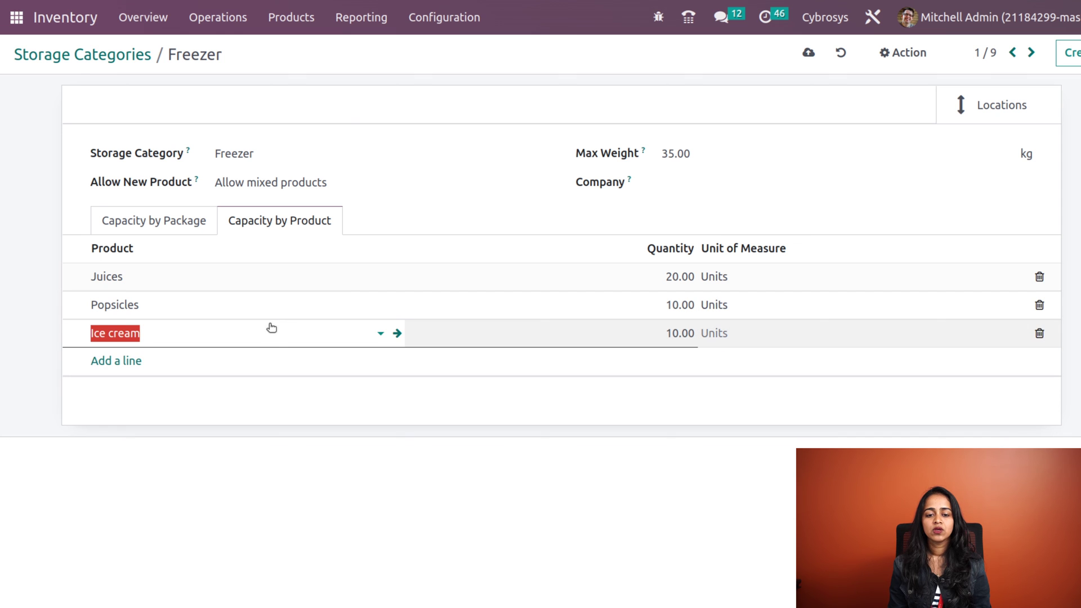
Step: Add a 'pack of 5' Box packaging holding 5 units to Ice cream and save
left_click(397, 334)
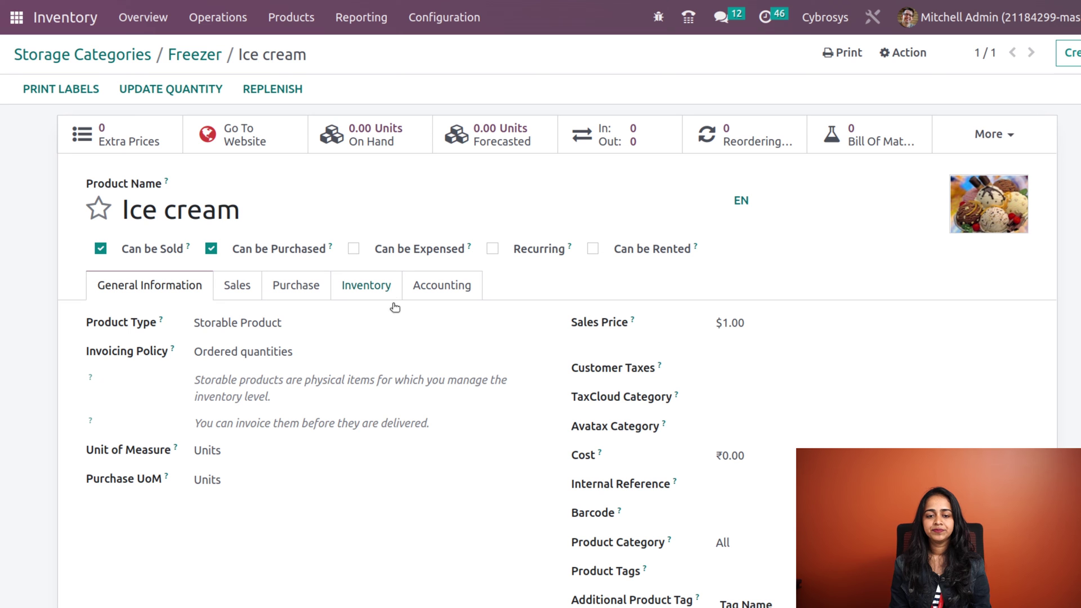
left_click(369, 289)
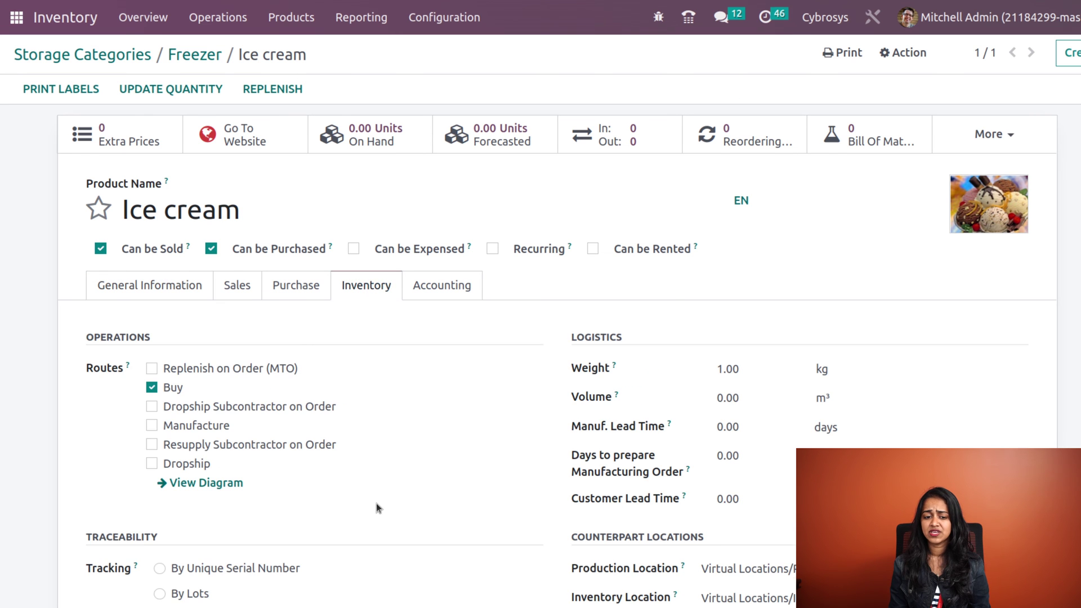
scroll(377, 507, "down", 5)
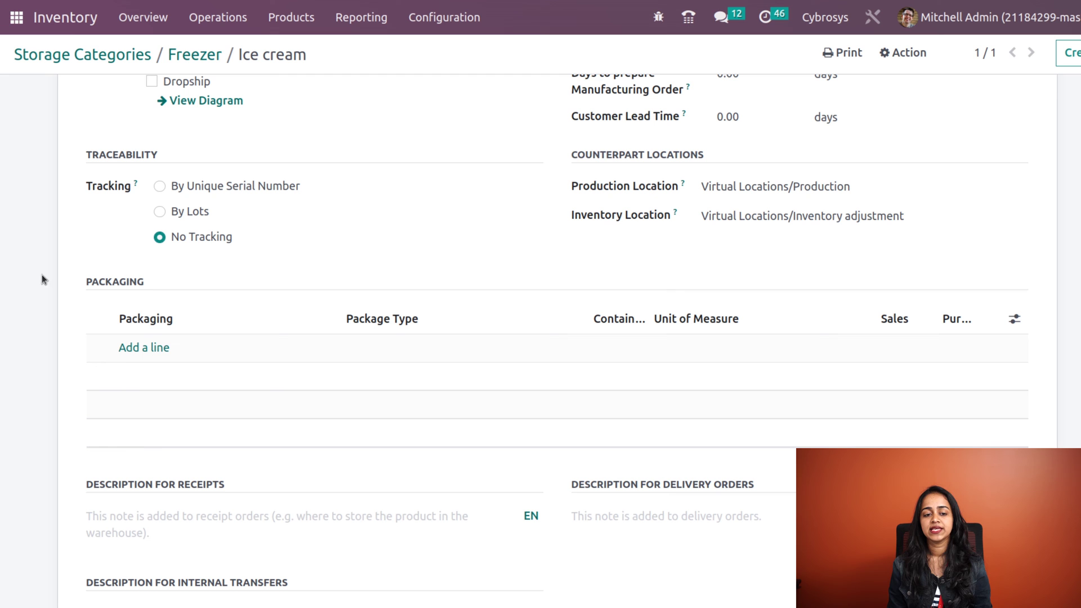
left_click(143, 347)
type("iv")
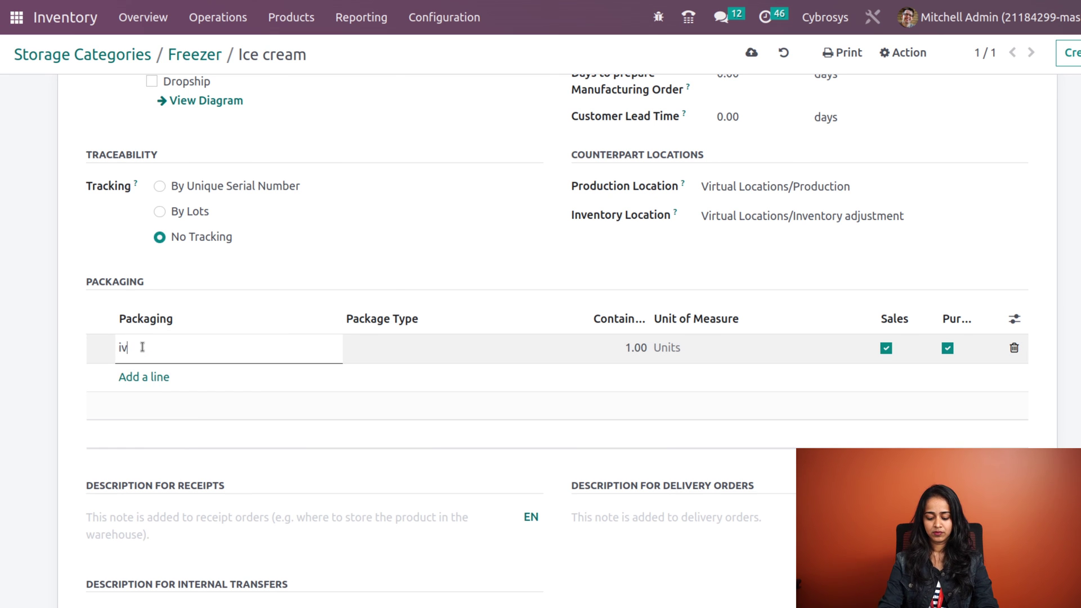
type("ce cre")
key("BackSpace")
key("BackSpace")
key("BackSpace")
key("BackSpace")
key("BackSpace")
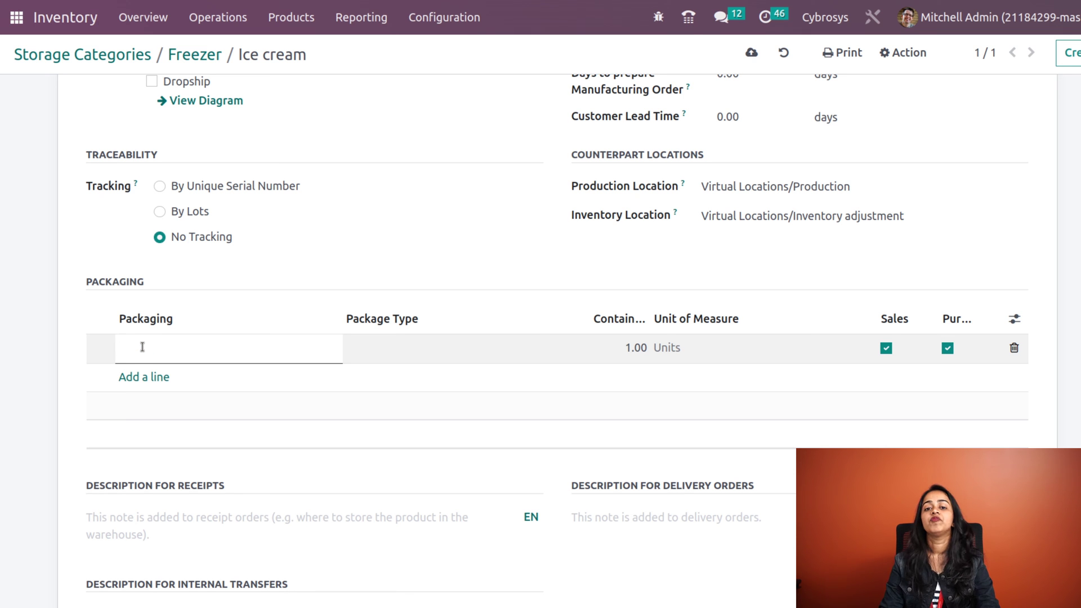
type("pack of 5")
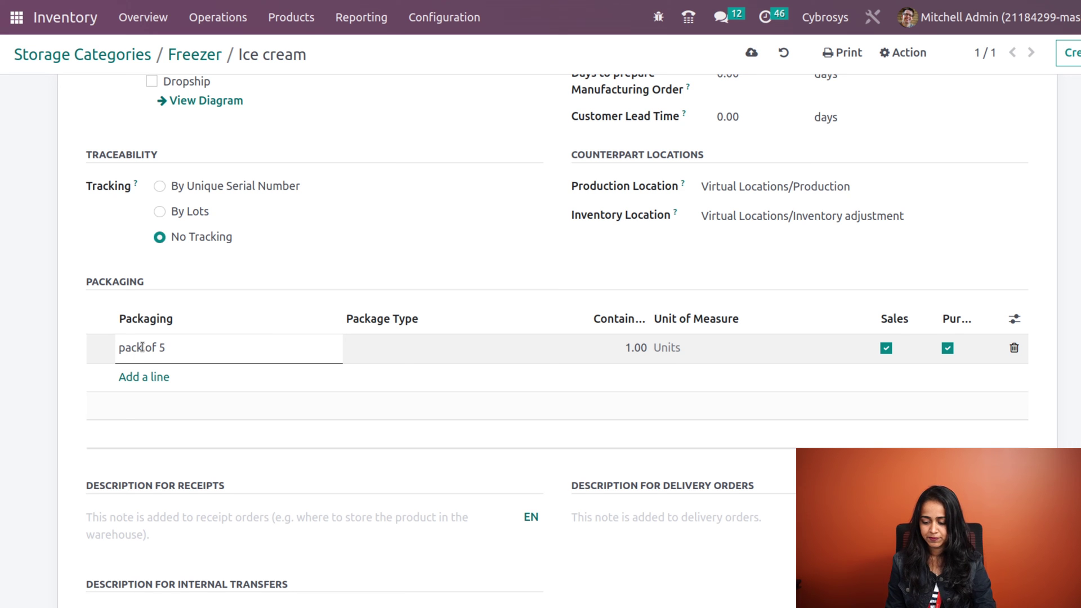
left_click(439, 345)
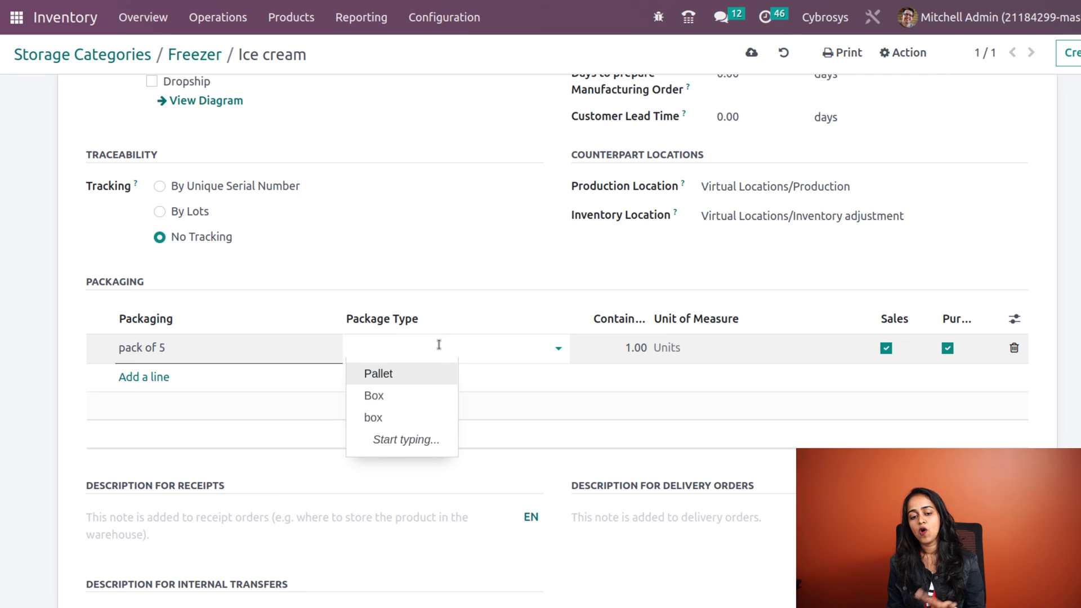
left_click(420, 394)
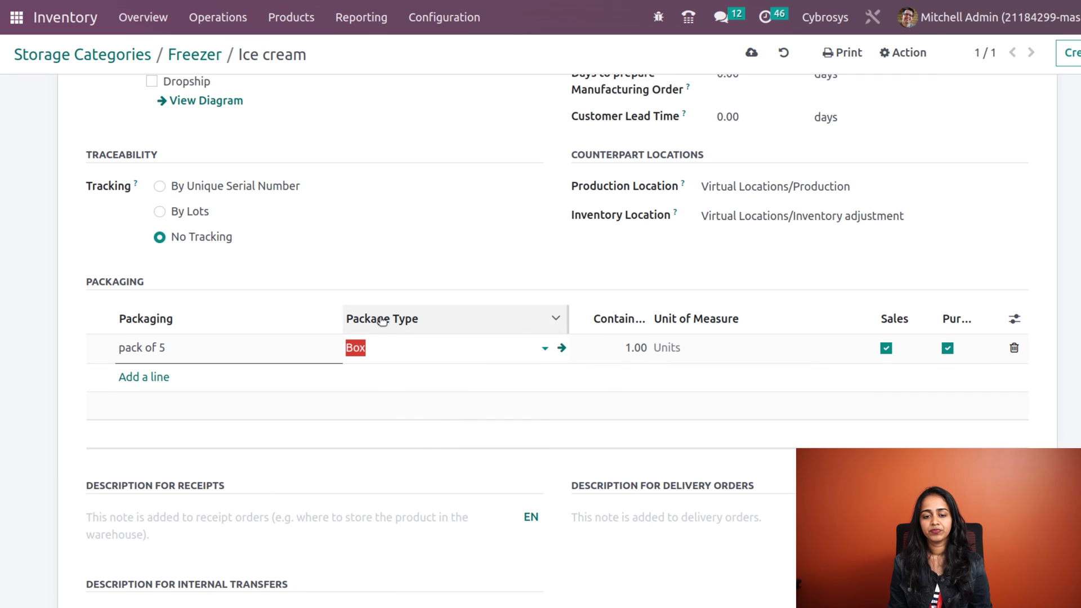
left_click(637, 348)
type("5")
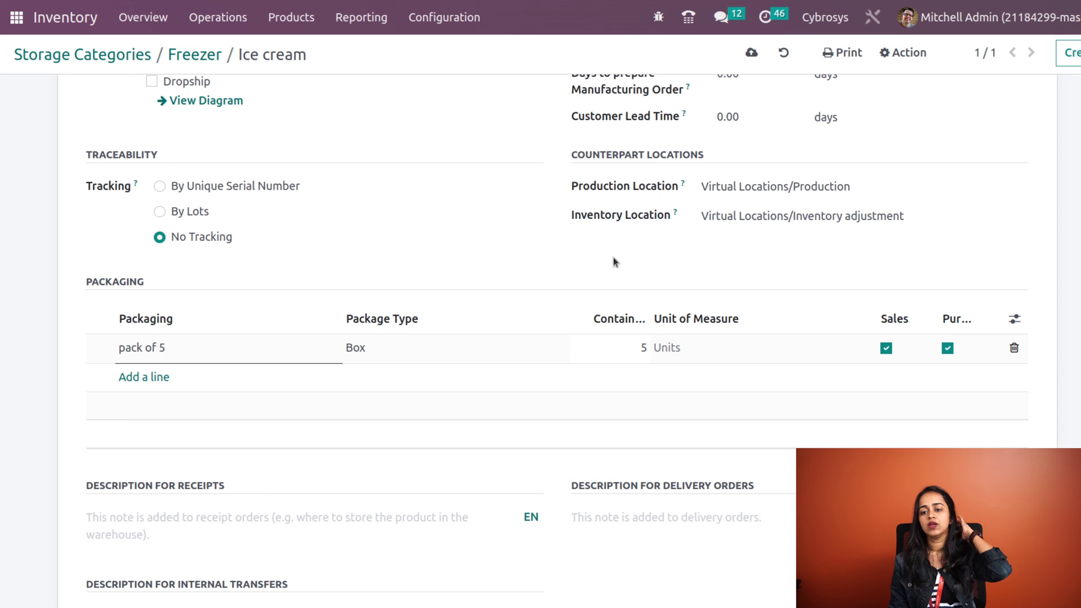
left_click(752, 53)
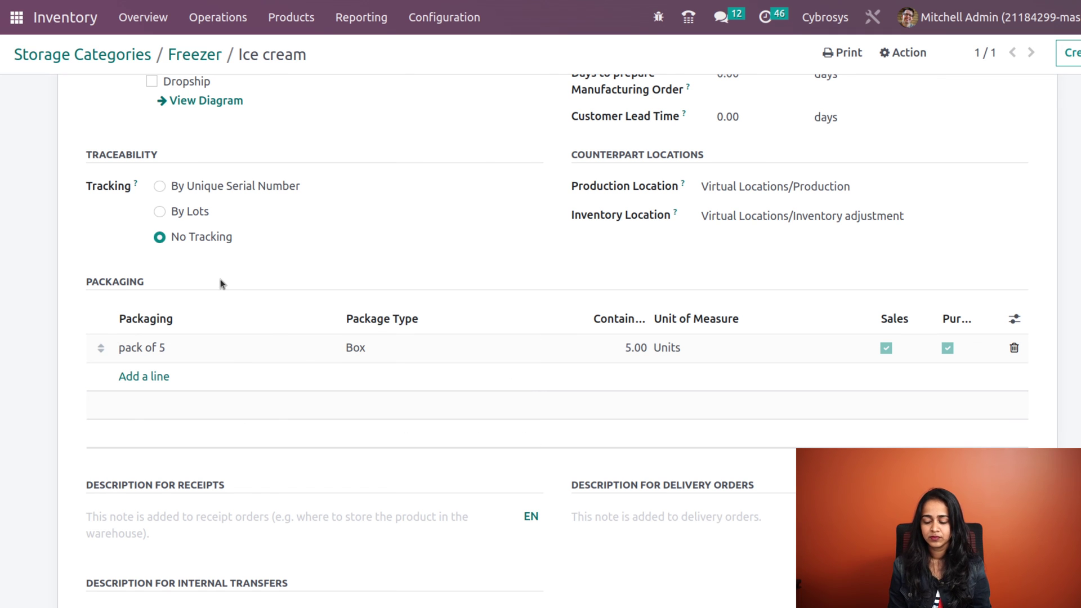
Step: Return to the Freezer category, then start a new blank rule in Putaway Rules
left_click(202, 60)
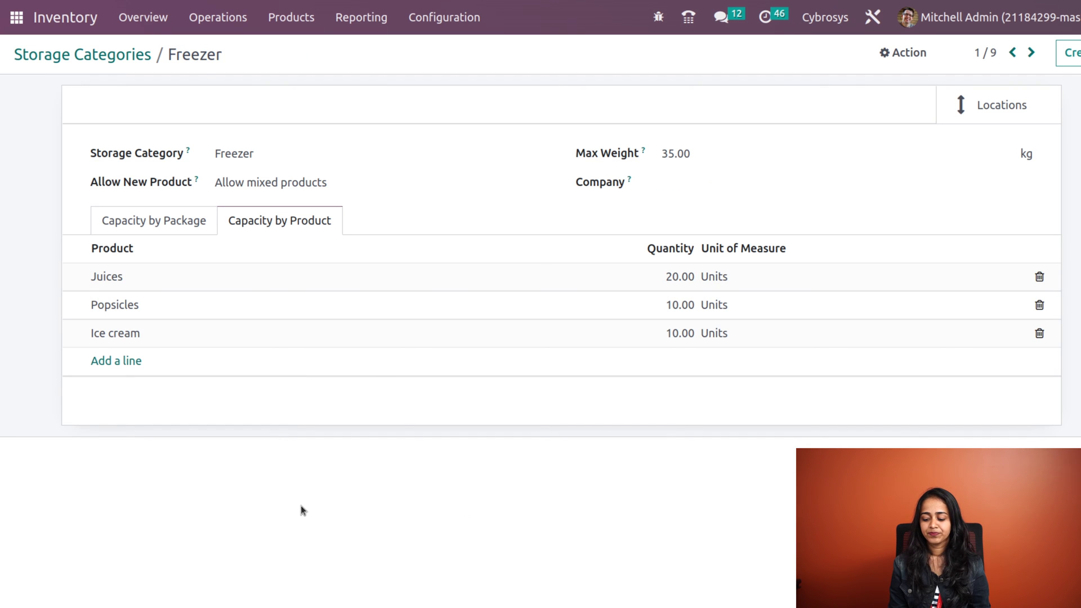
left_click(441, 19)
key("Escape")
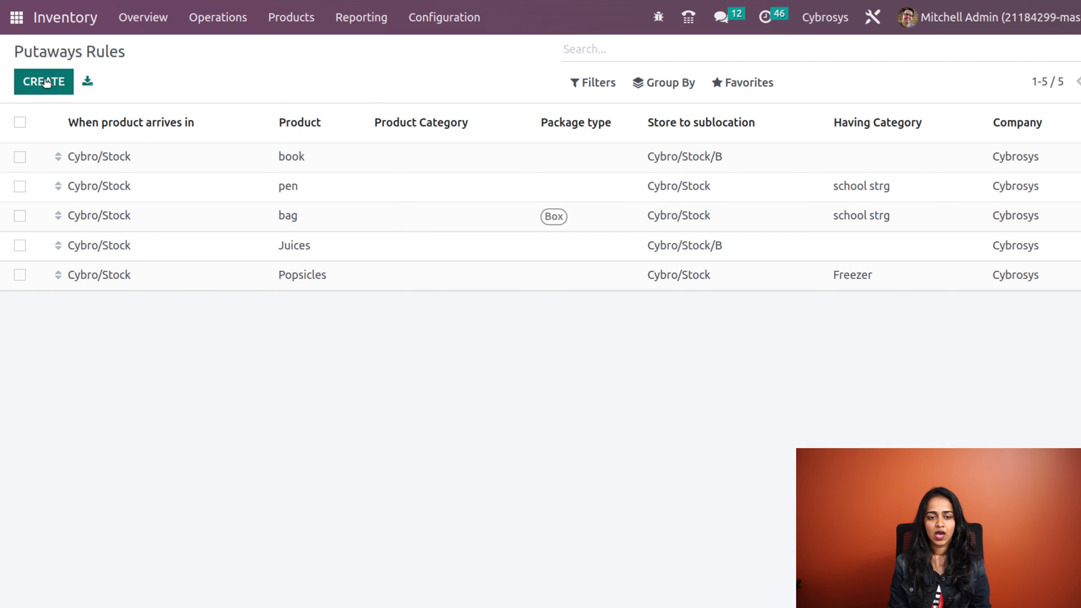
left_click(42, 83)
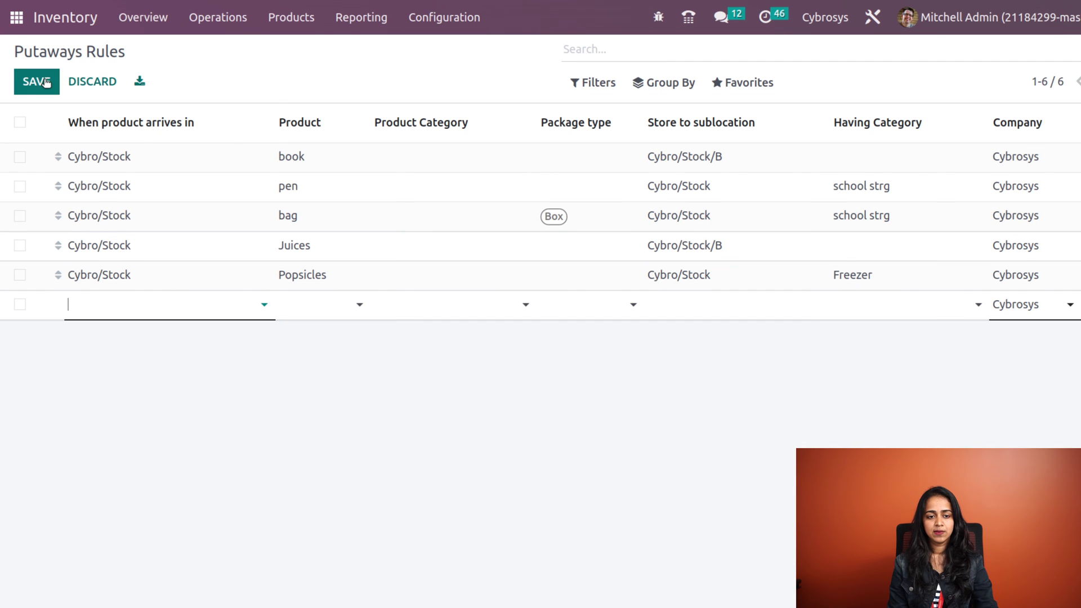
Step: Save a new putaway rule for Ice cream arriving in Cybro/Stock
left_click(147, 307)
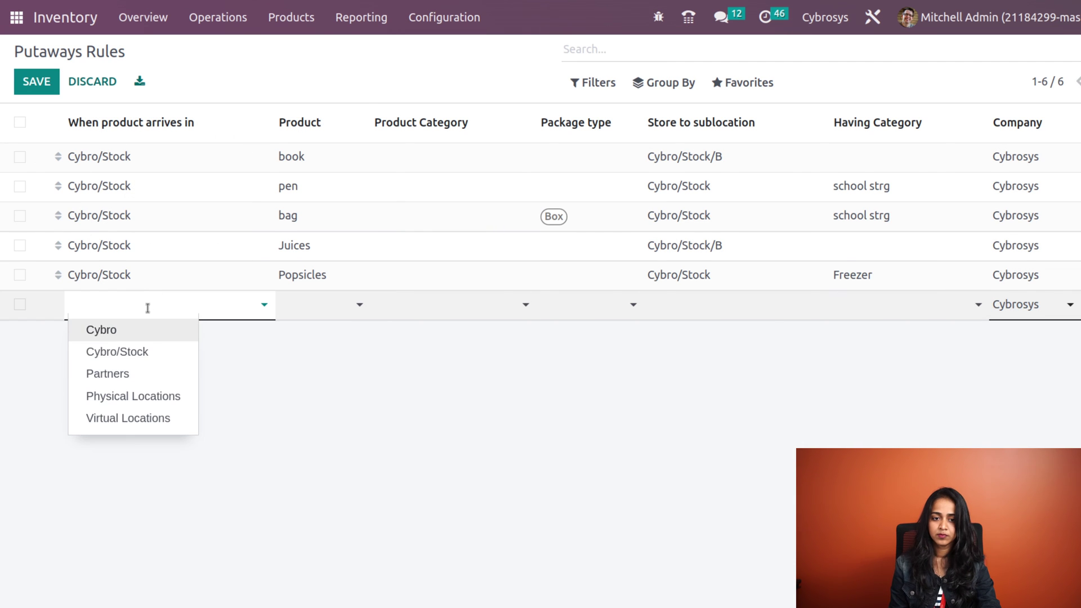
left_click(126, 350)
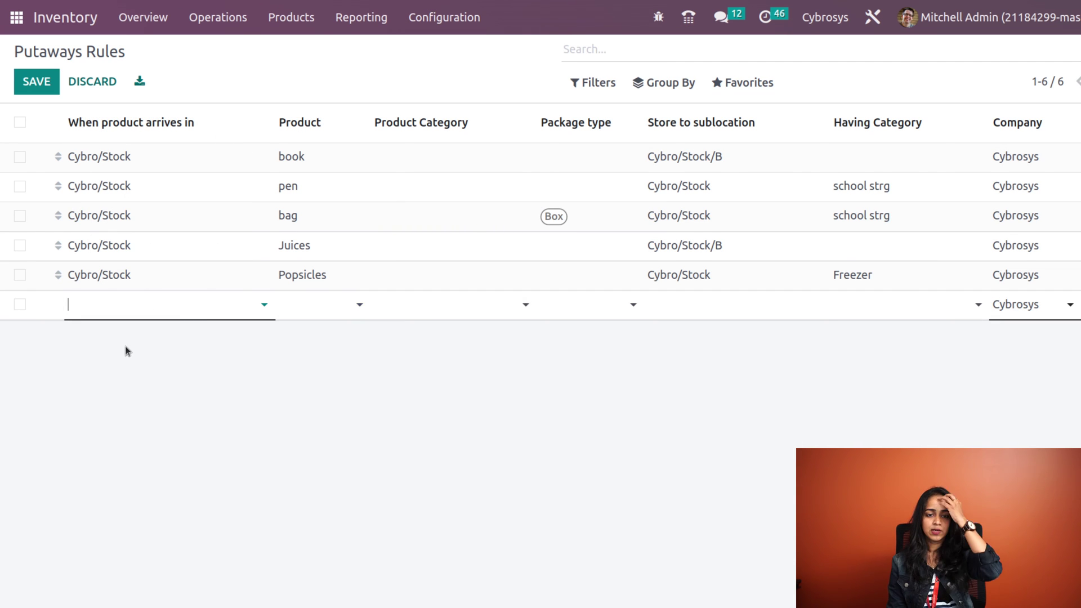
left_click(309, 319)
type("i")
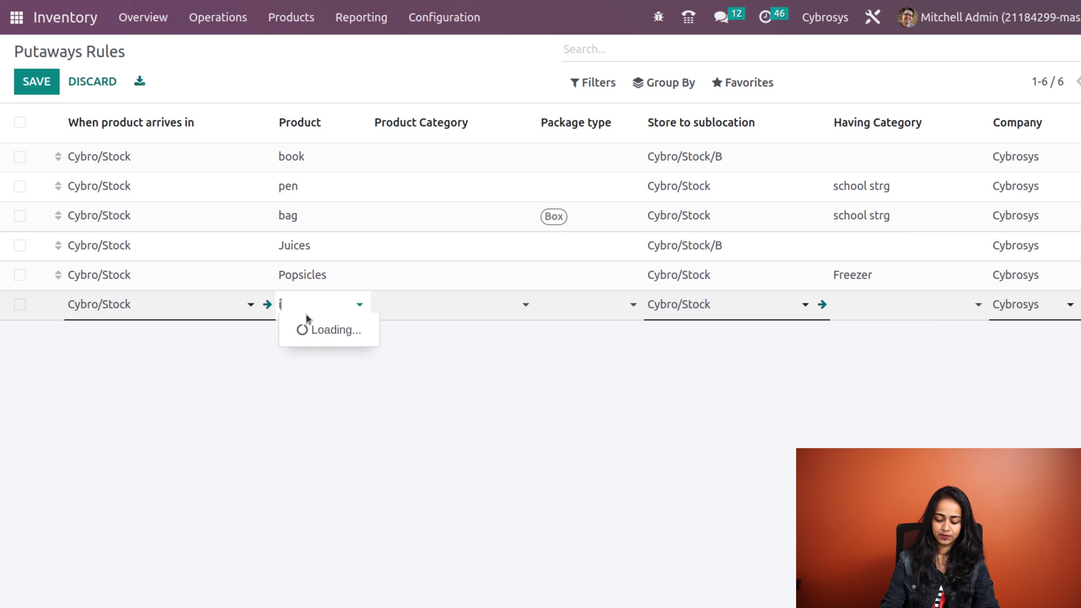
type("ce")
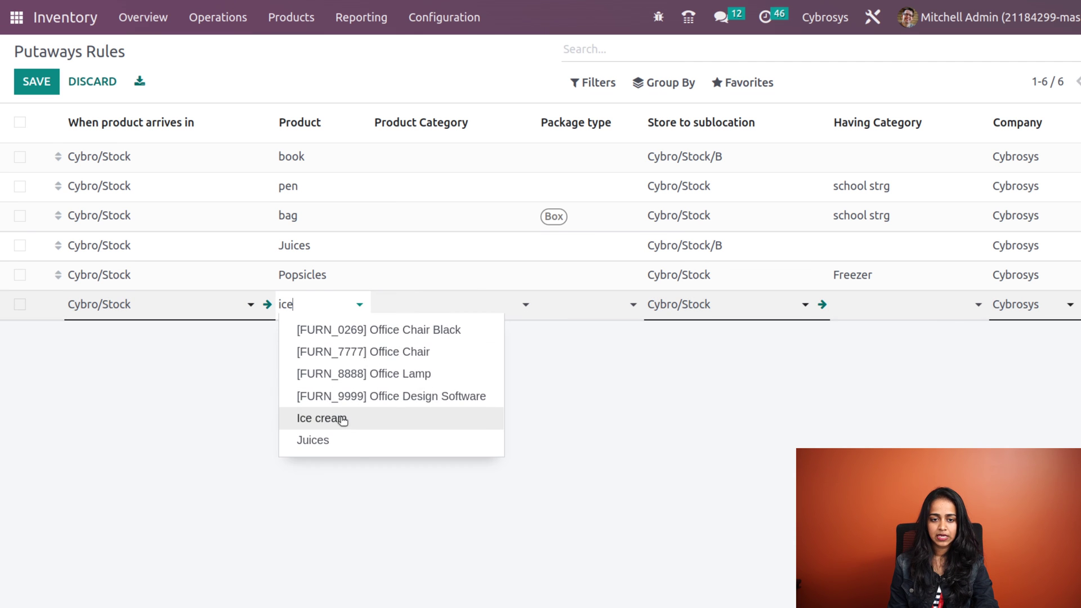
left_click(340, 418)
left_click(719, 324)
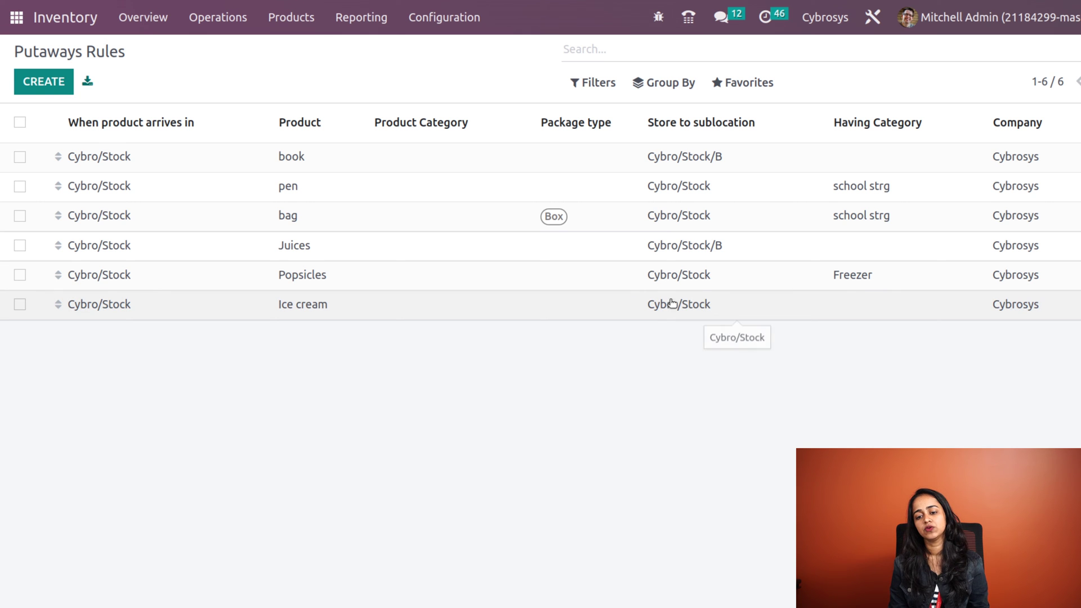
Step: Restrict the Ice cream rule to Freezer category and Box package type, then save
left_click(869, 307)
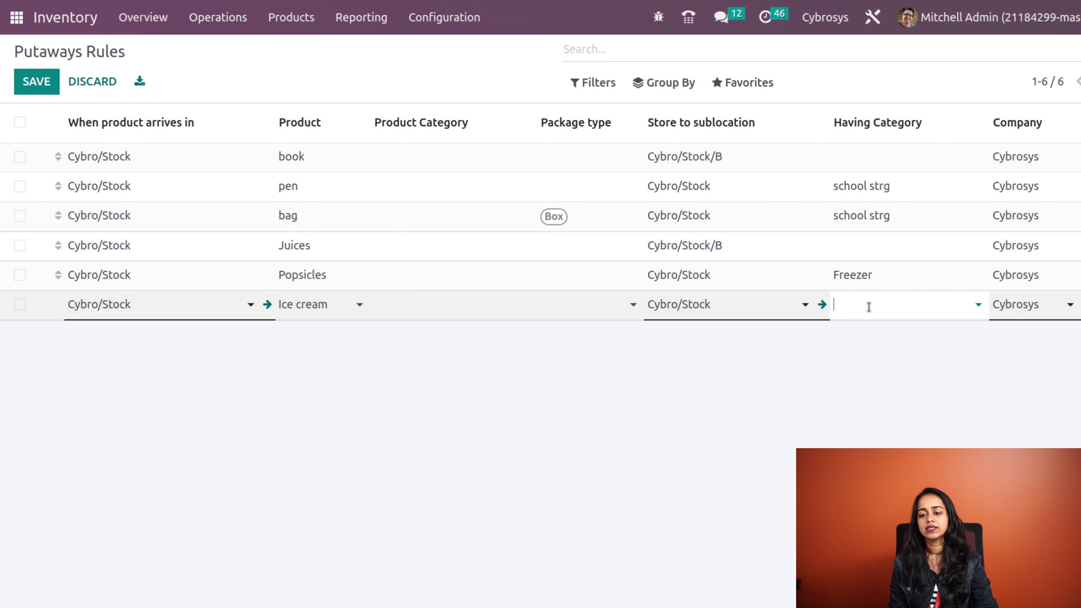
left_click(852, 336)
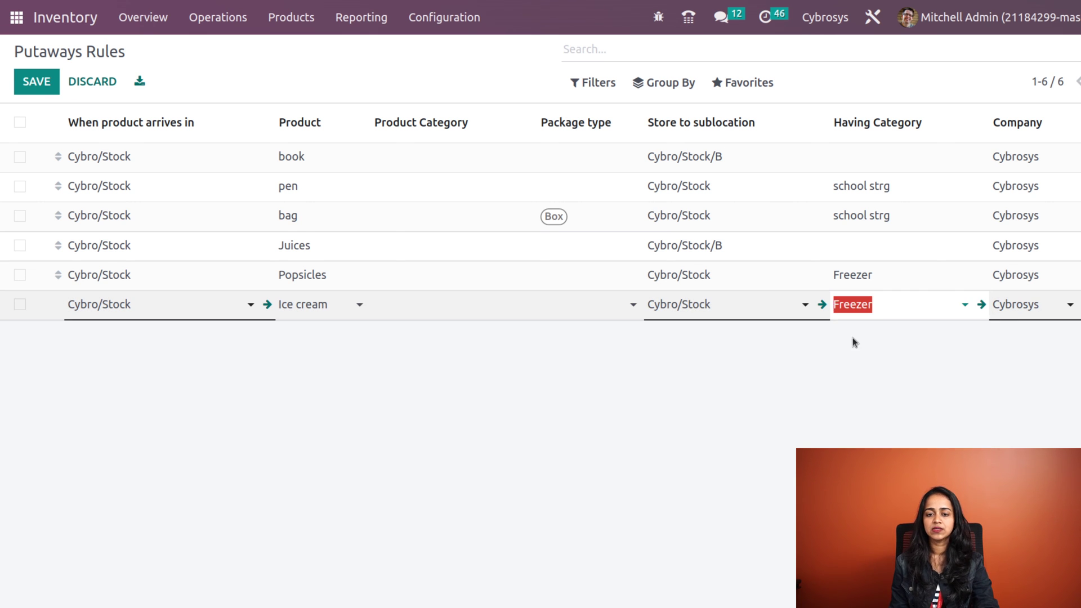
left_click(566, 304)
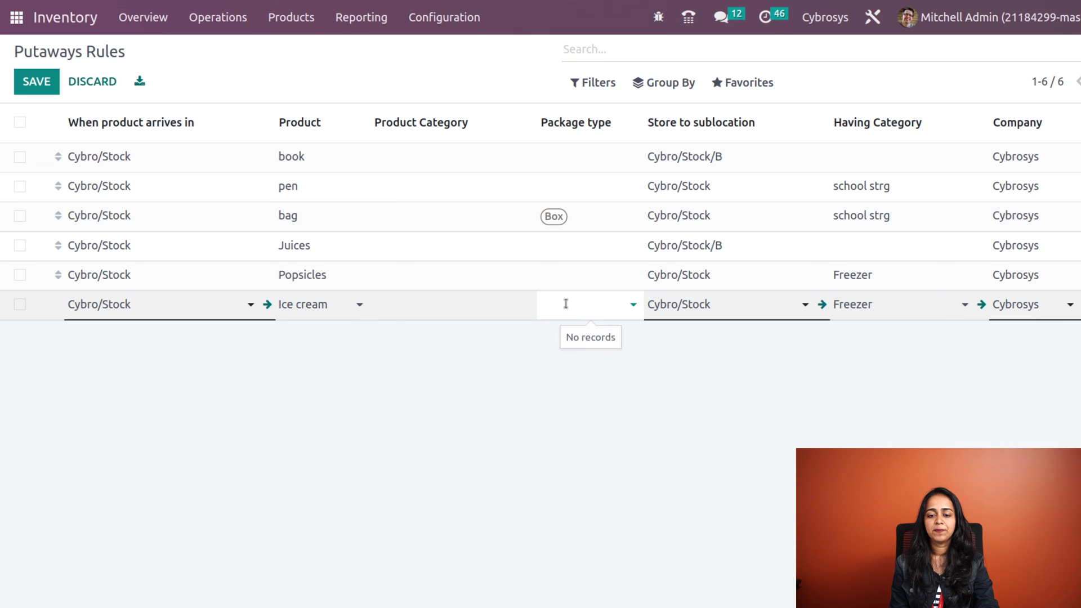
left_click(566, 355)
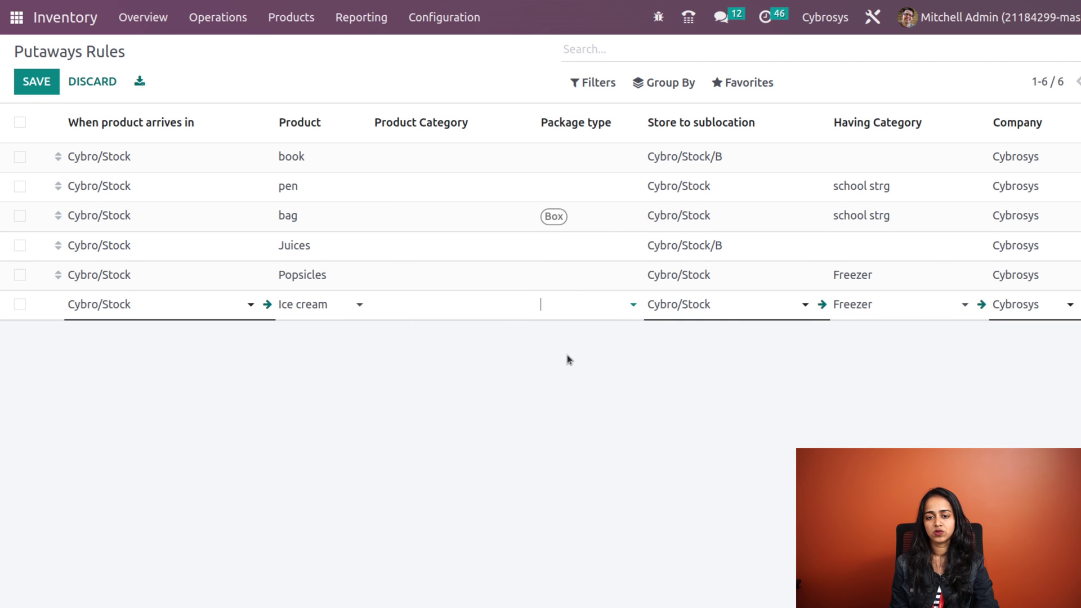
left_click(567, 355)
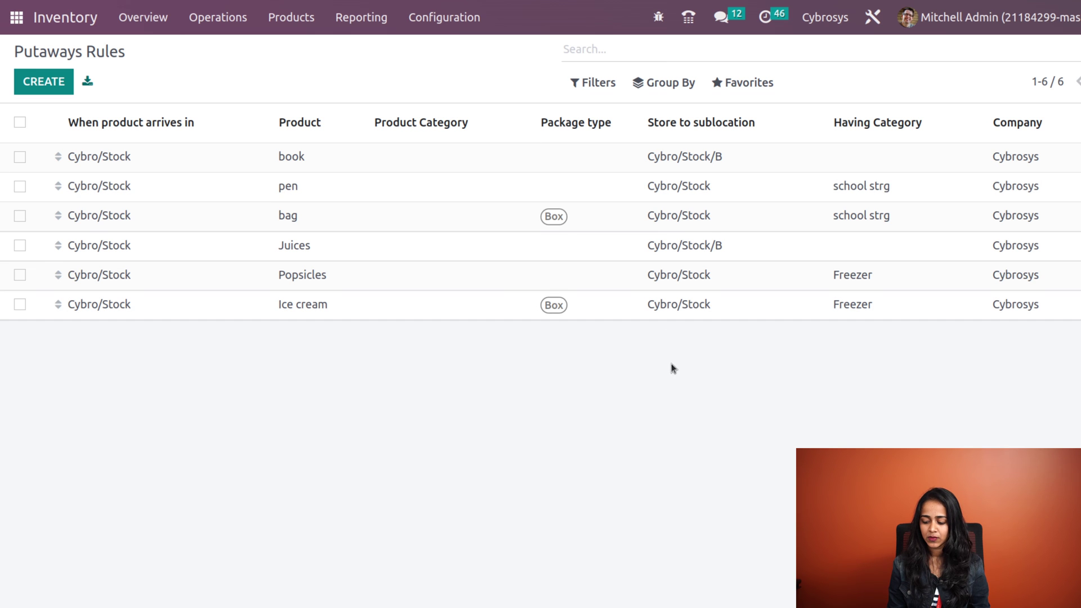
Step: Start a new purchase quotation with Azure Interior as the vendor
left_click(16, 17)
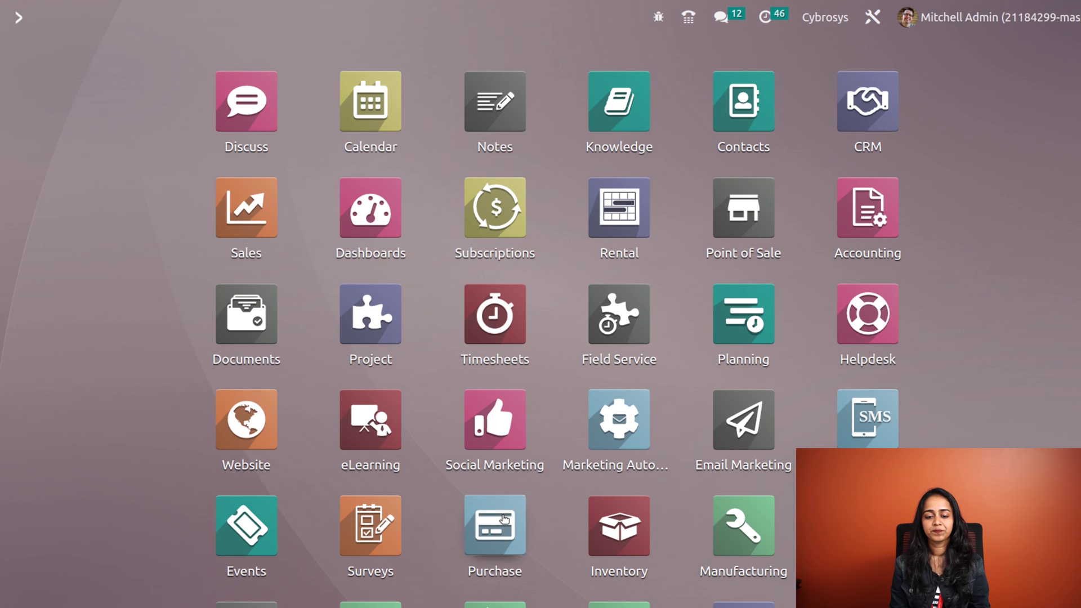
left_click(504, 519)
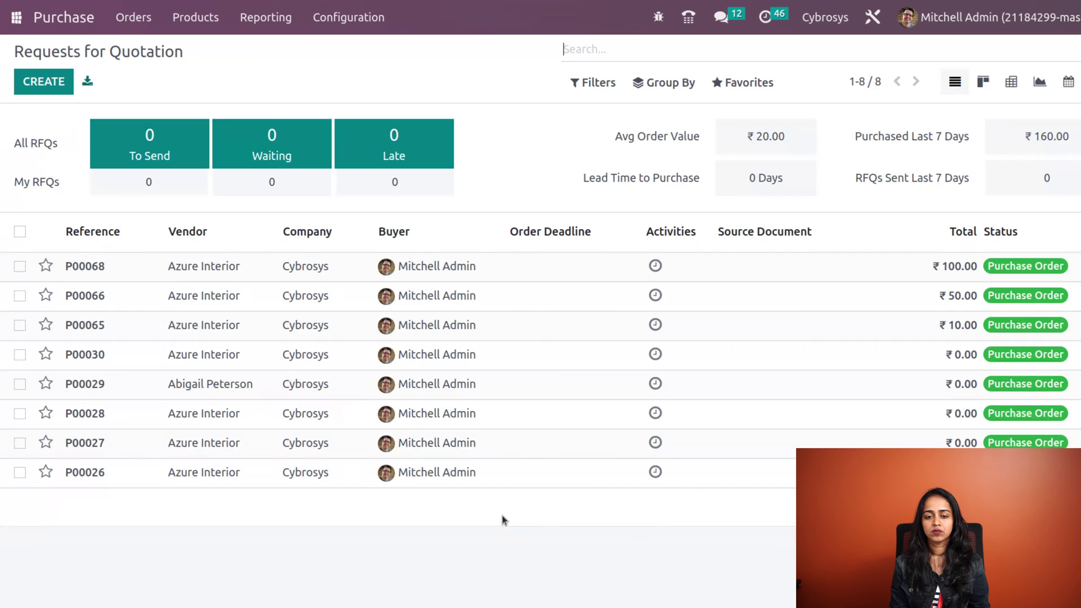
left_click(49, 93)
left_click(348, 209)
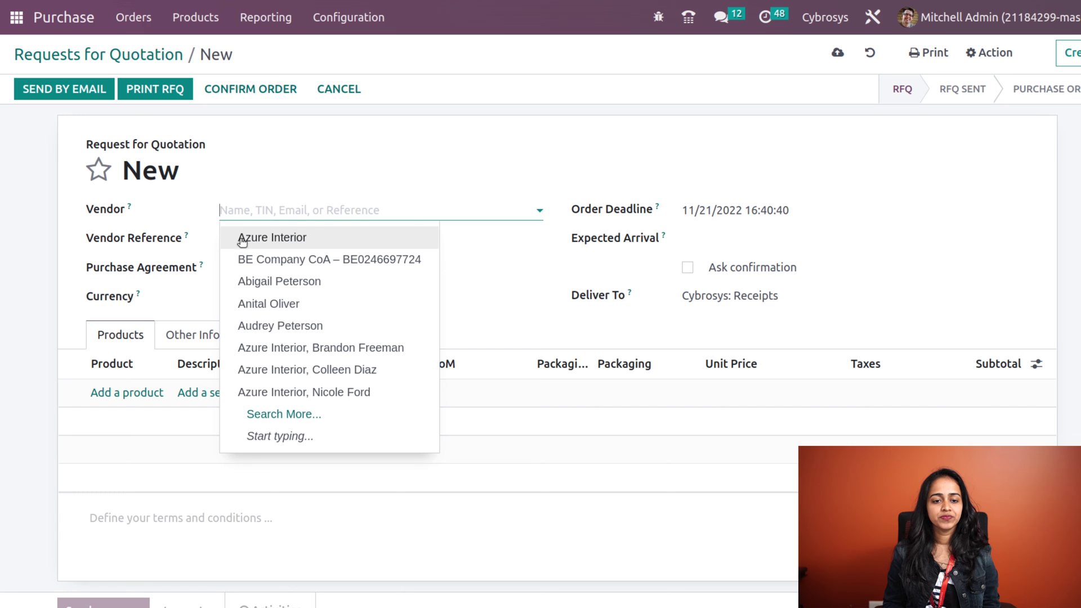
left_click(315, 238)
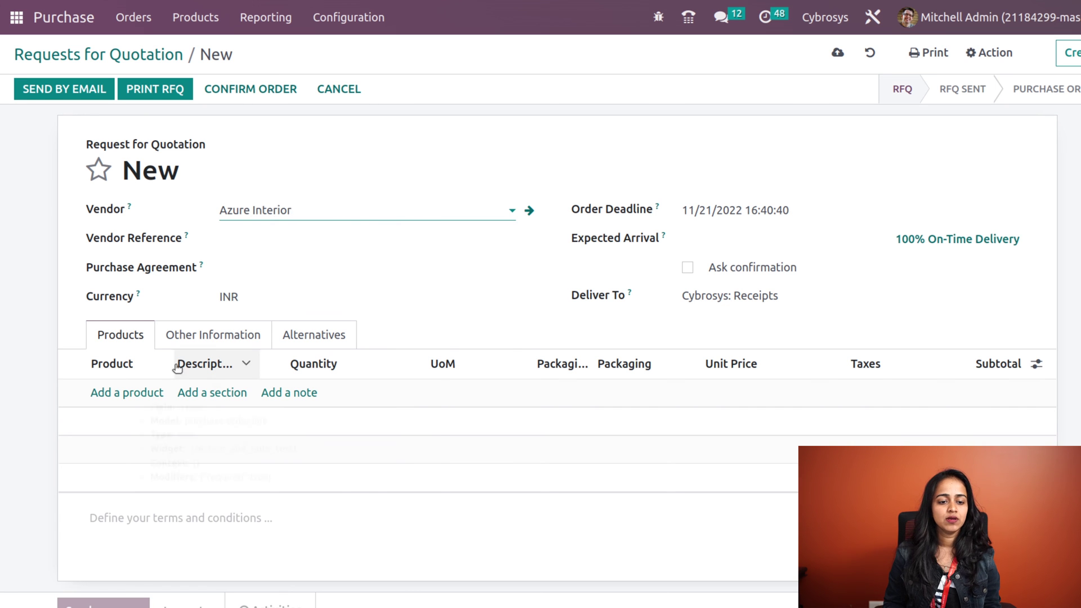
Step: Add an Ice cream line using the 'pack of 5' packaging
left_click(129, 392)
type("ice")
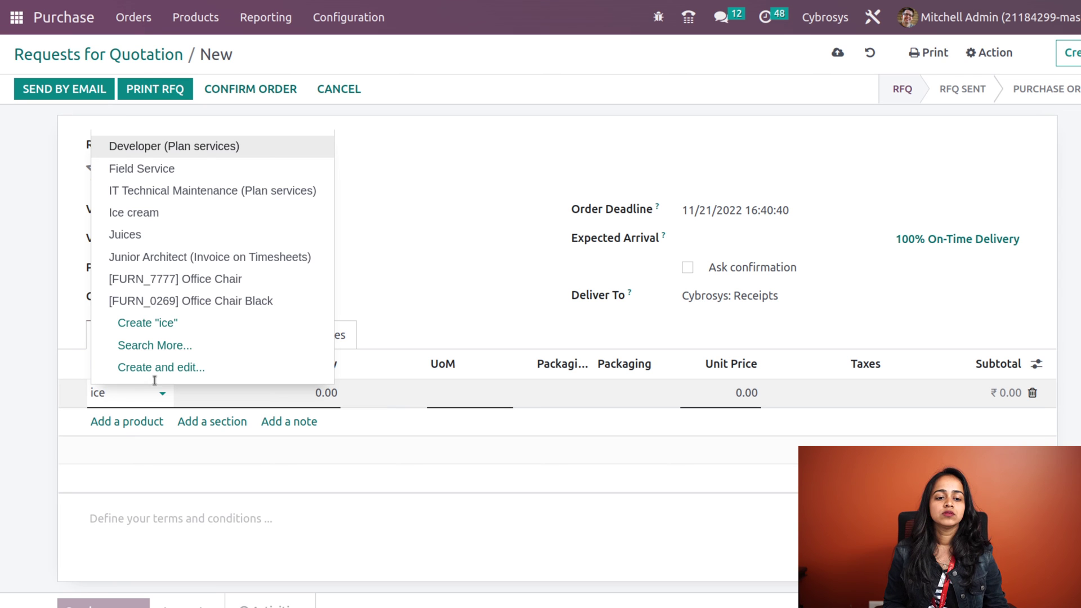
left_click(204, 219)
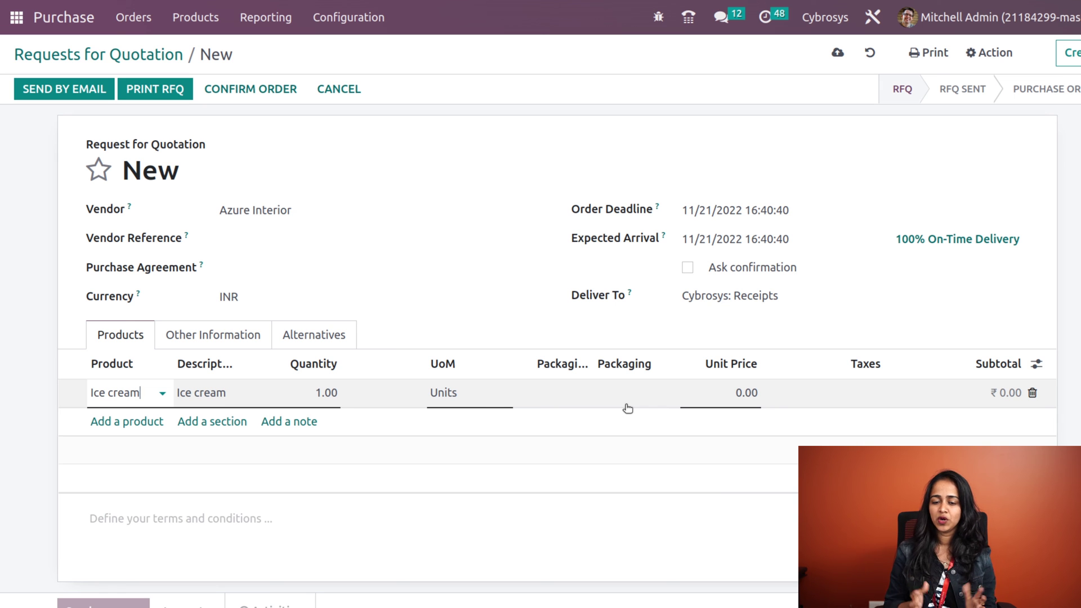
left_click(630, 396)
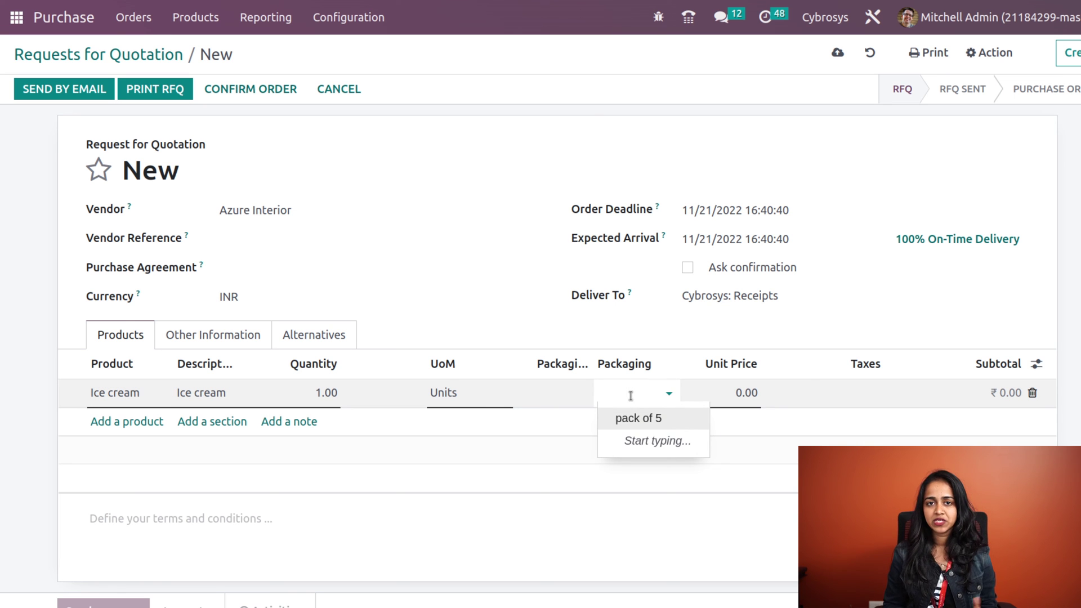
left_click(639, 417)
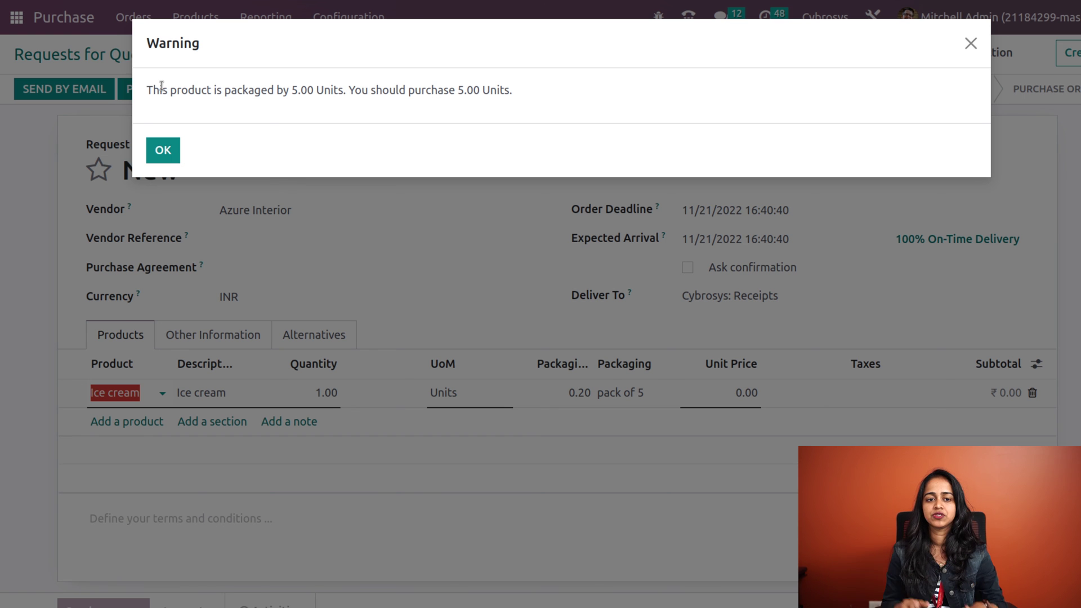
Step: Set the Ice cream line to 2 packs of 5 (10 units) and confirm the order
left_click(172, 155)
left_click(578, 394)
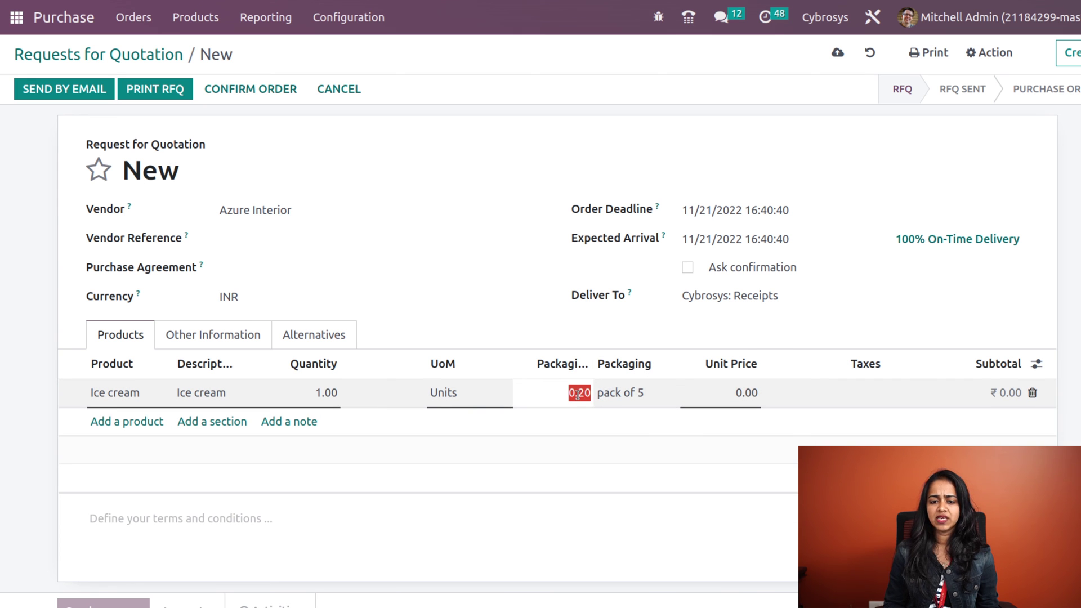
type("2")
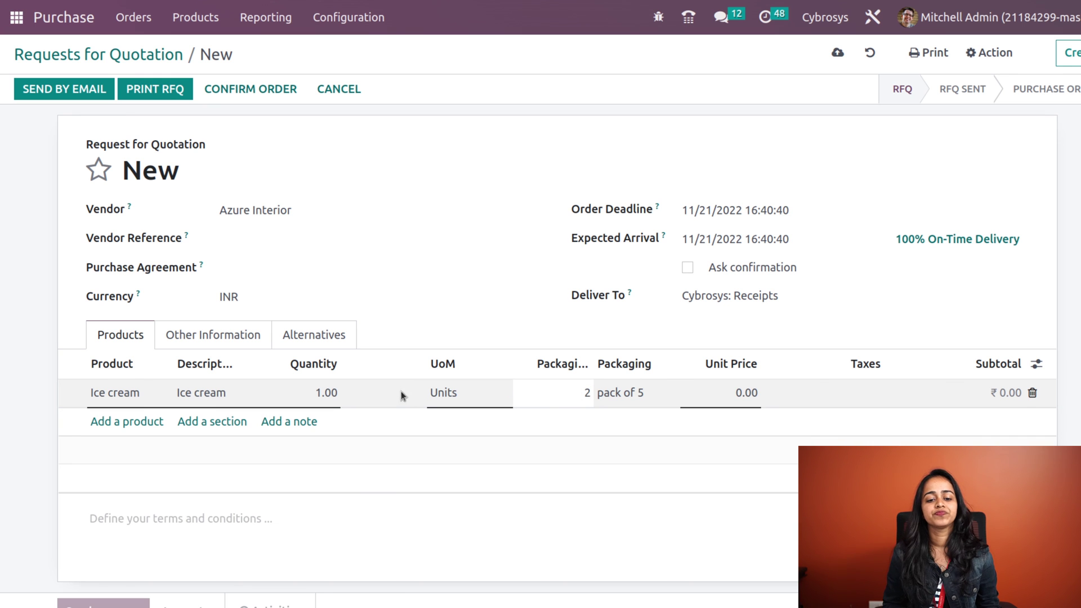
left_click(324, 385)
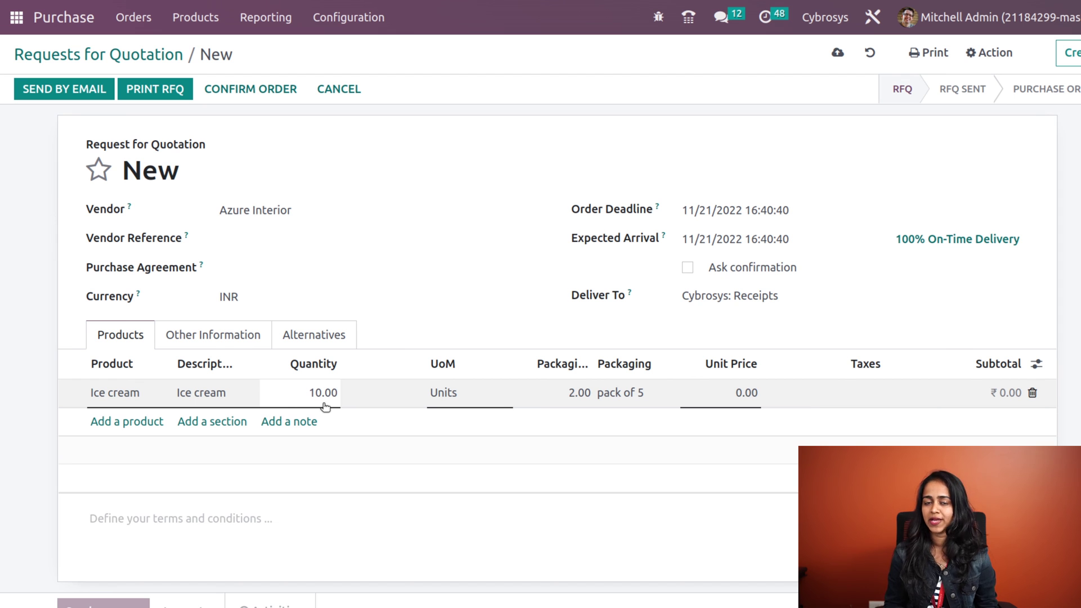
left_click(266, 95)
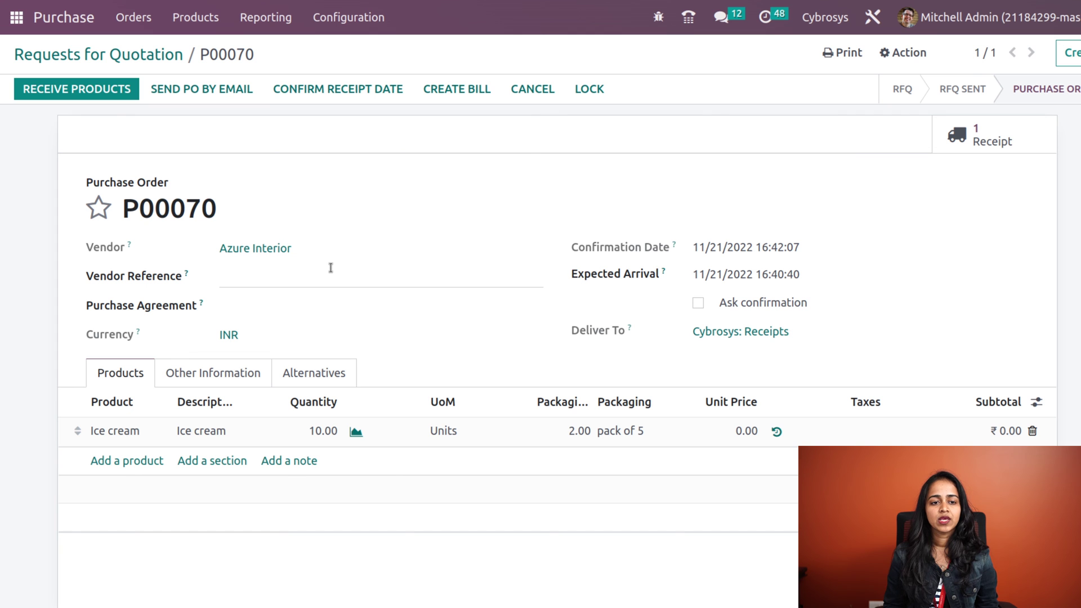
Step: Validate receipt Cybro/IN/00008, storing 10 Ice cream in Cybro/Stock/cooler 1, then return home
left_click(99, 89)
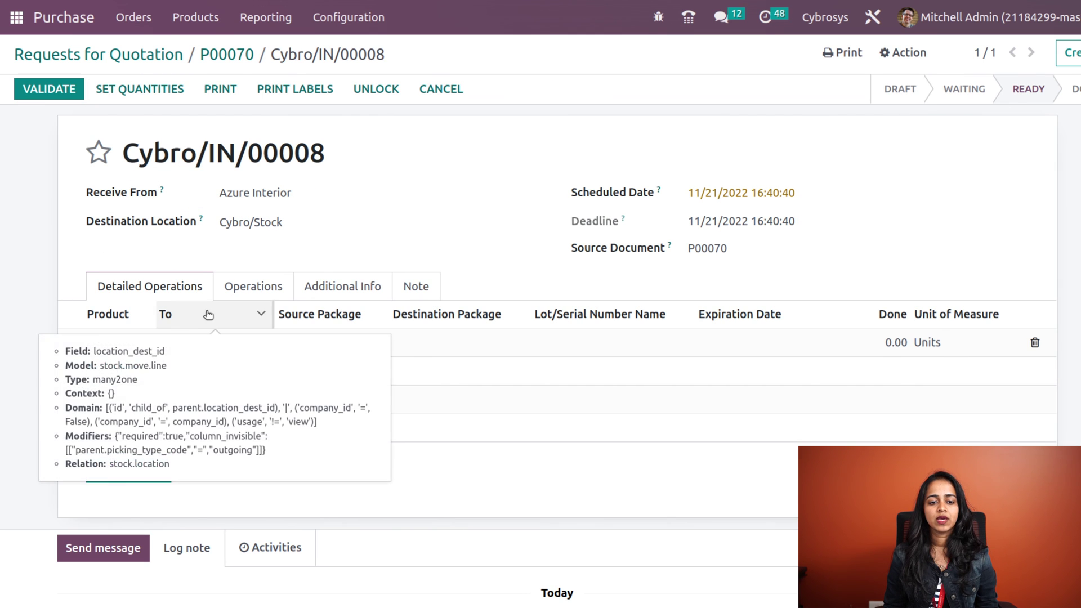
left_click(45, 95)
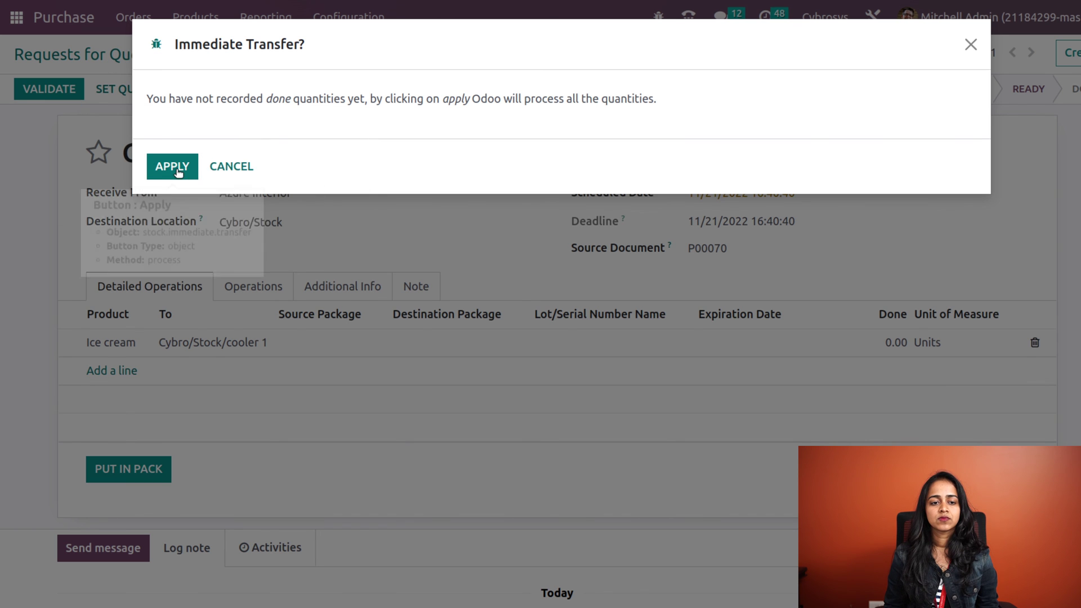
left_click(173, 167)
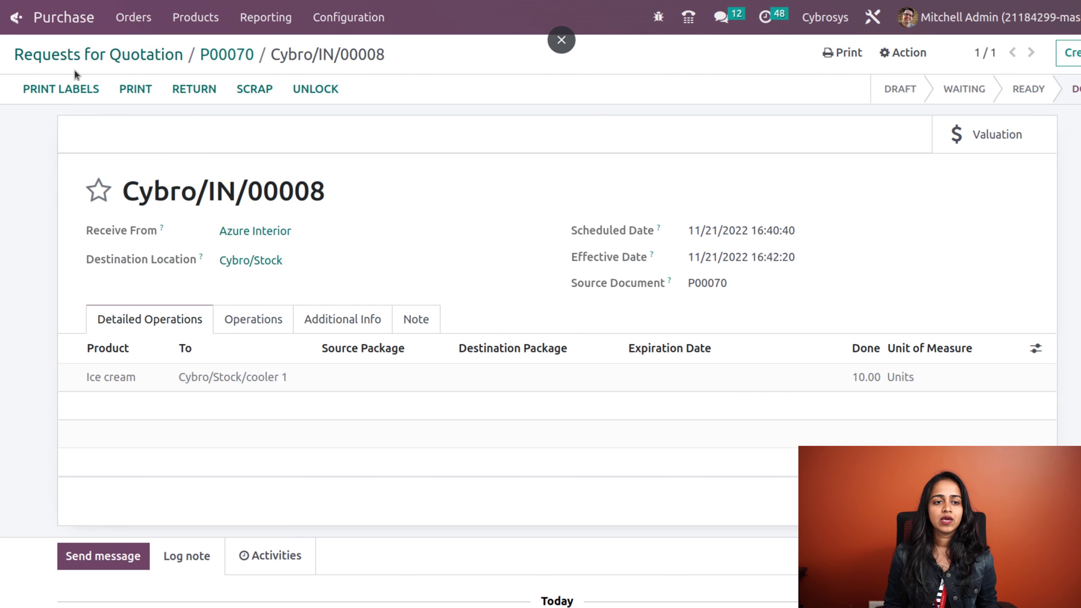
left_click(10, 21)
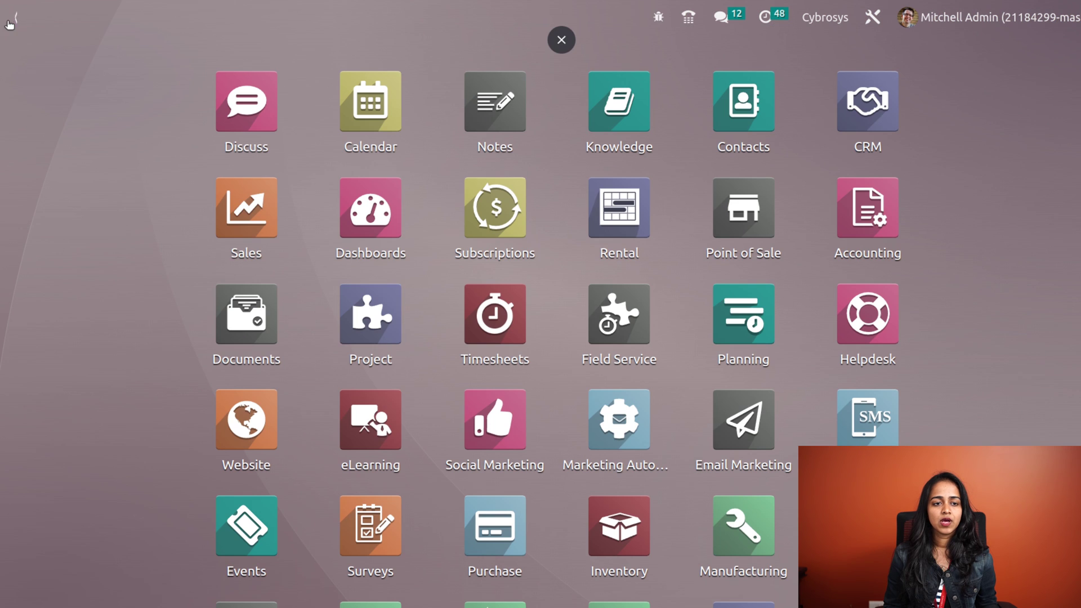
Step: Start a new Purchase request for quotation with Azure Interior as the vendor
left_click(504, 531)
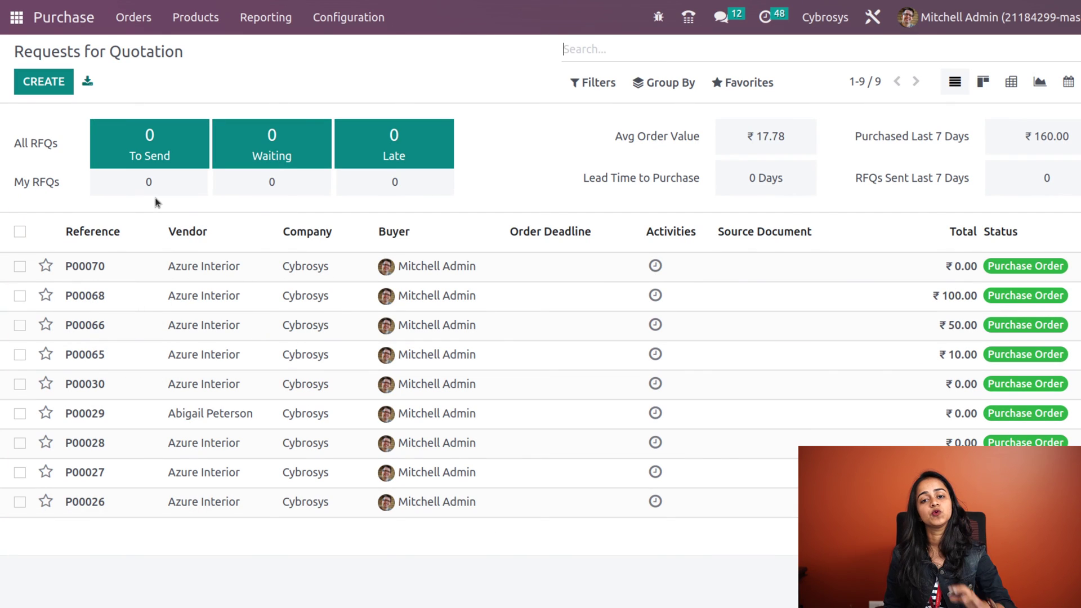
left_click(36, 92)
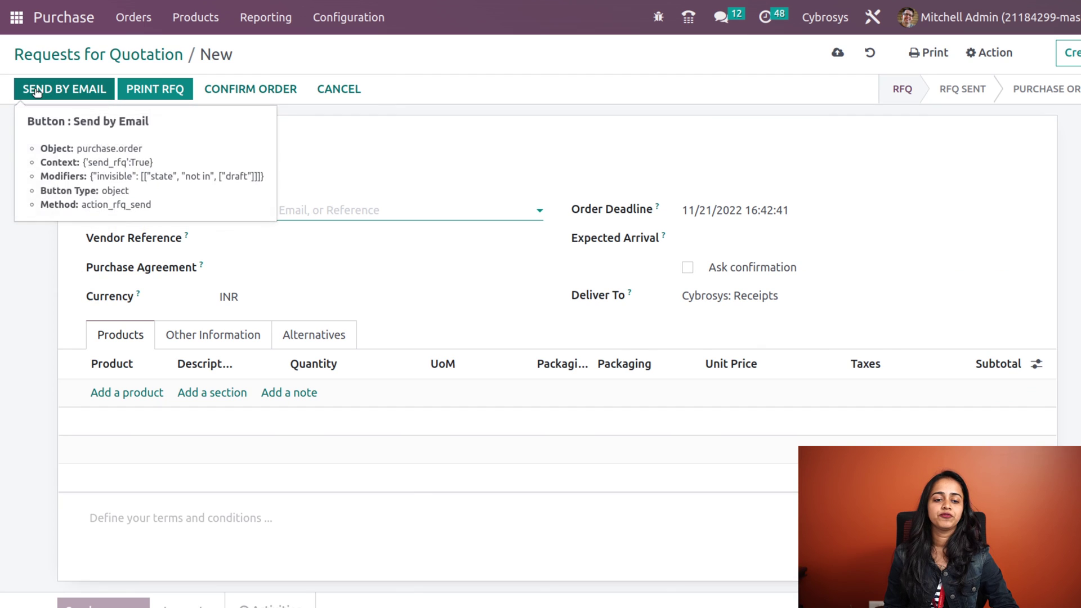
left_click(293, 210)
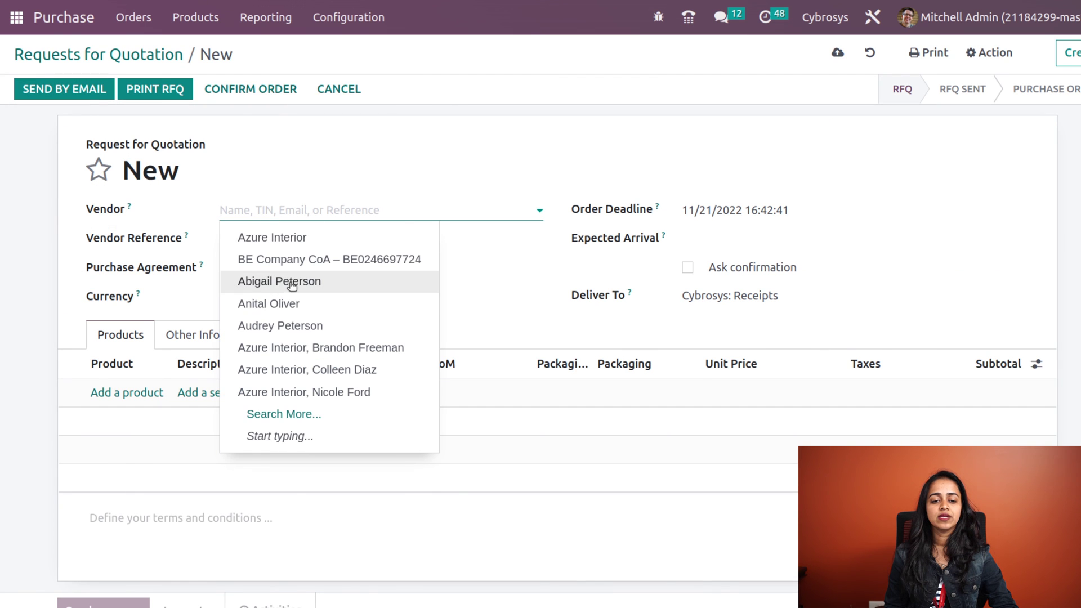
left_click(278, 237)
Step: Add an Ice cream line packaged as 1 'pack of 5', giving 5 units
left_click(121, 393)
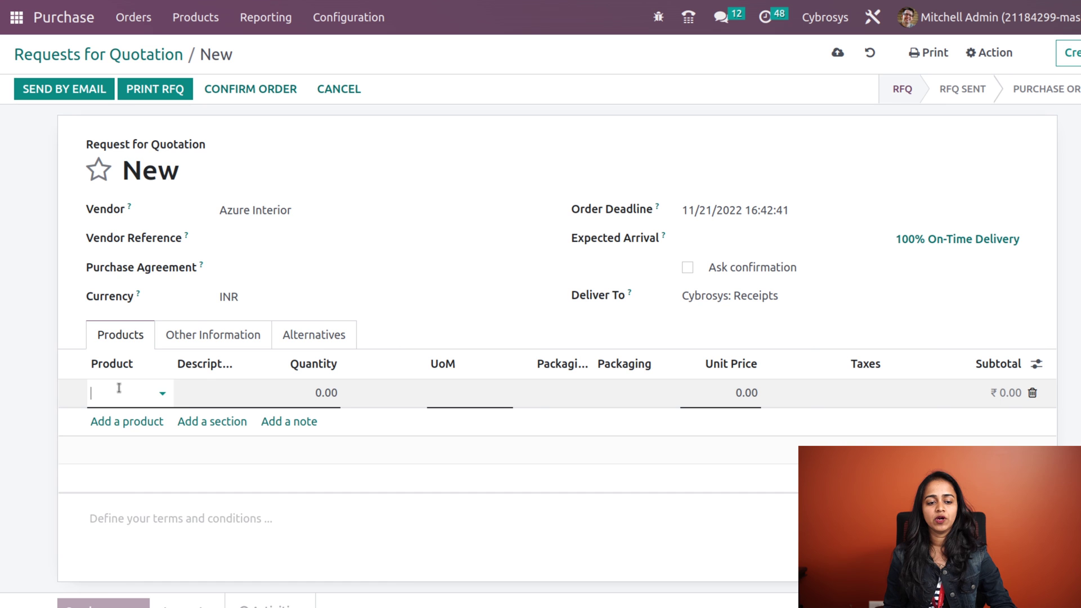
type("ice")
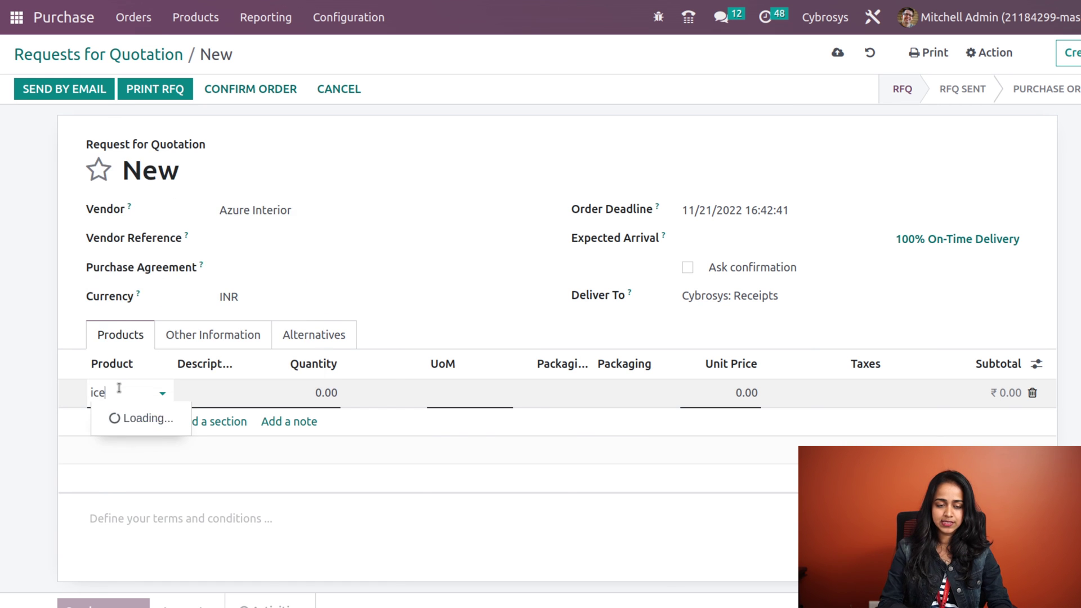
left_click(189, 215)
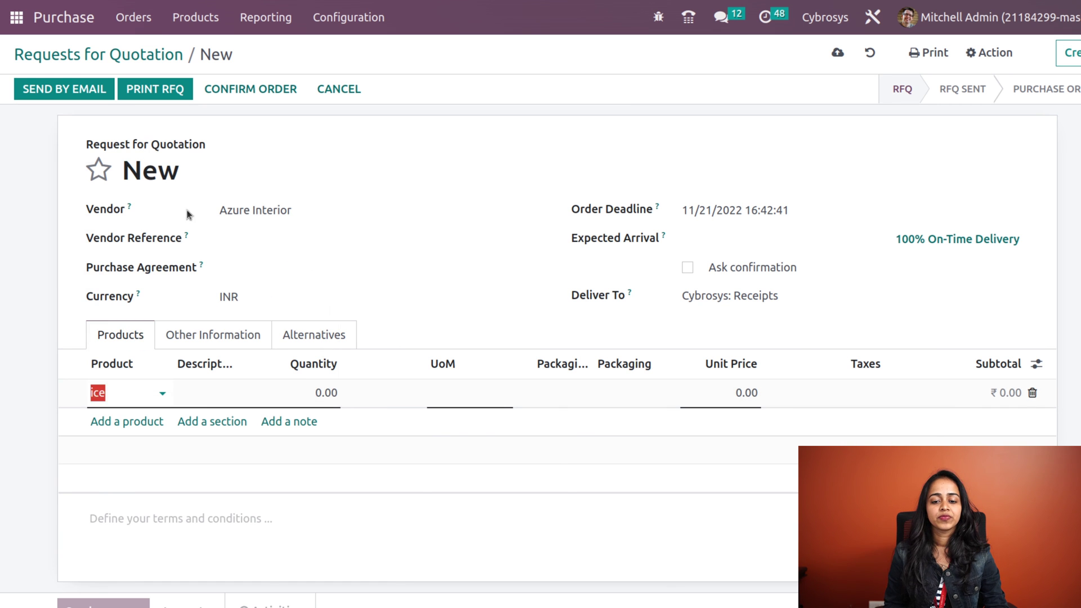
left_click(632, 389)
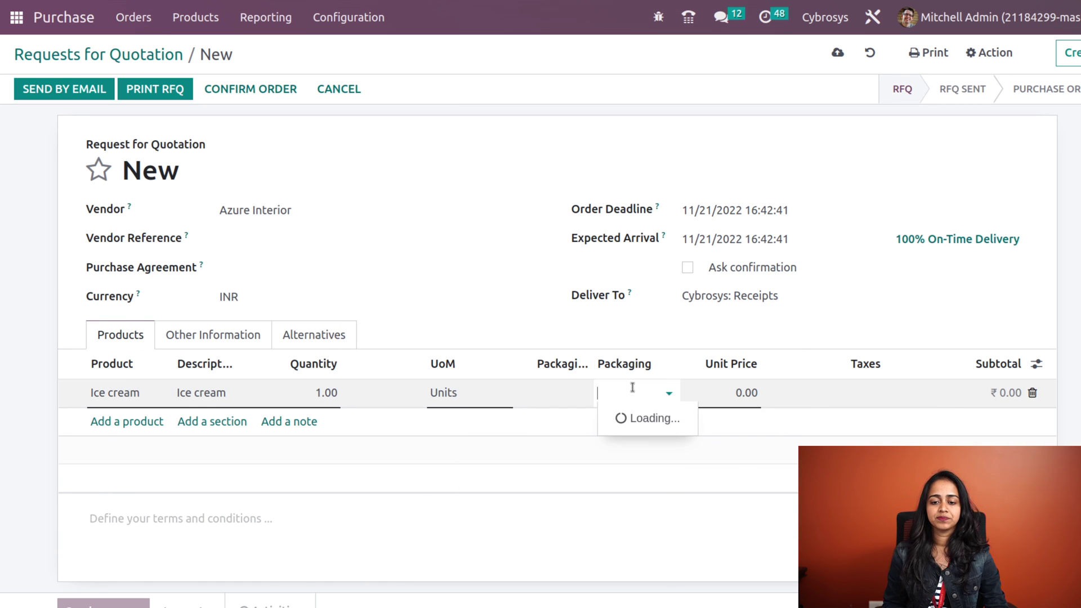
left_click(637, 419)
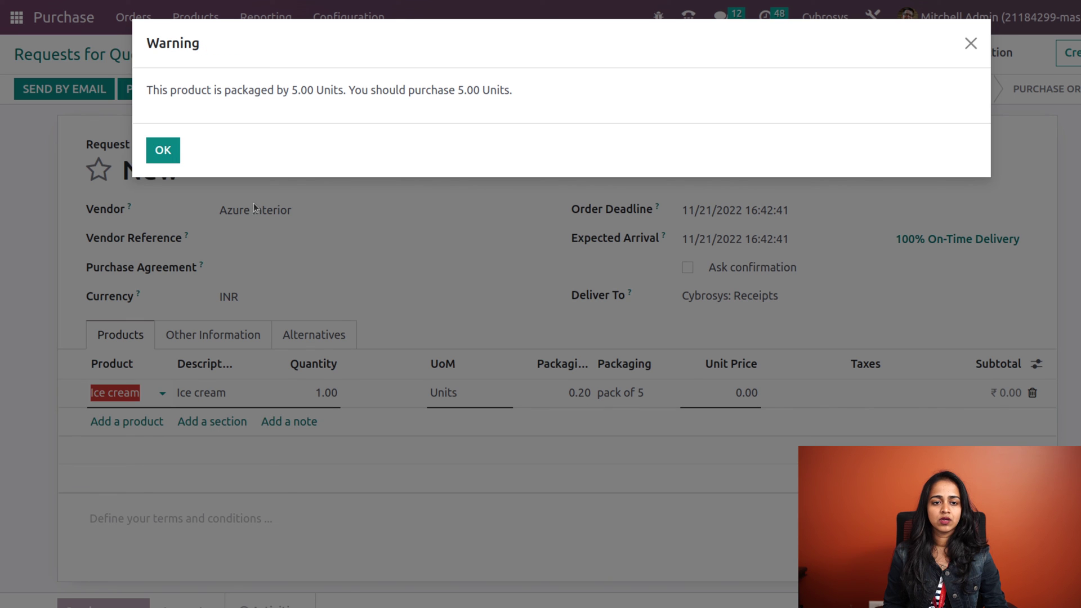
left_click(172, 151)
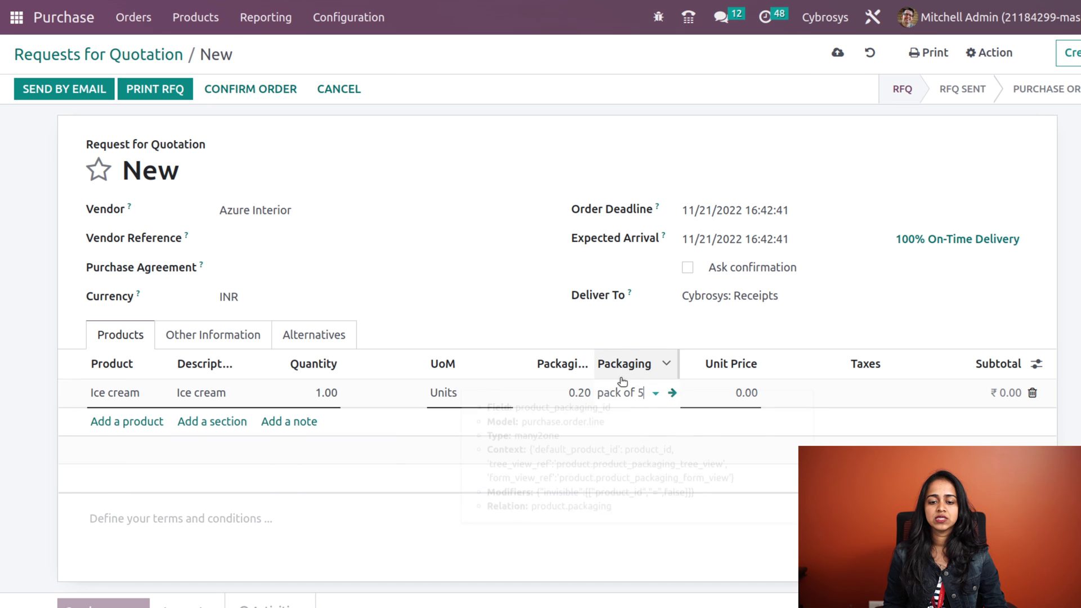
left_click(574, 394)
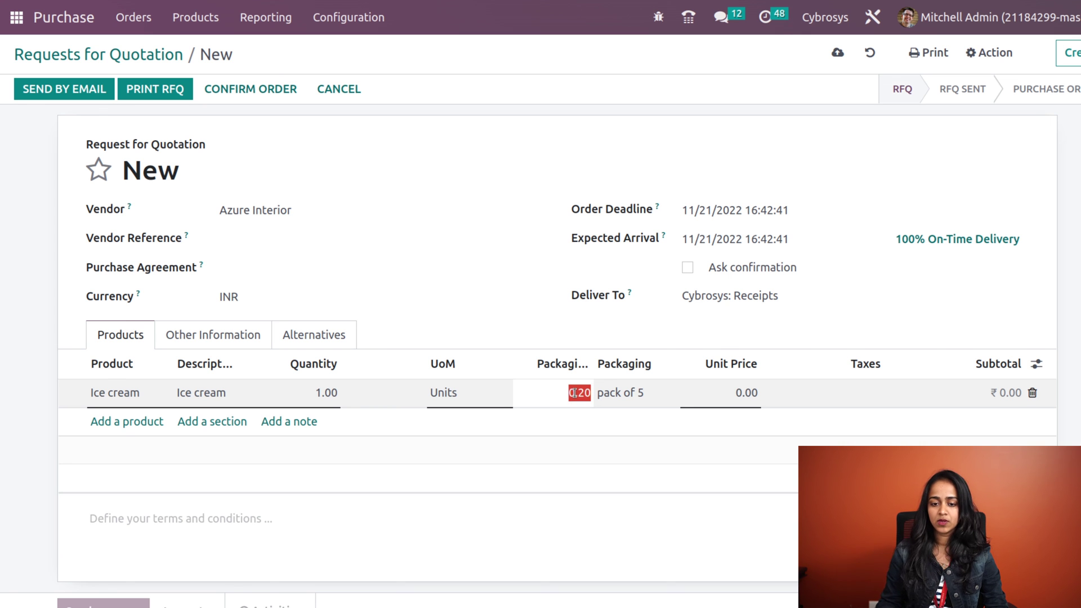
type("1")
left_click(569, 330)
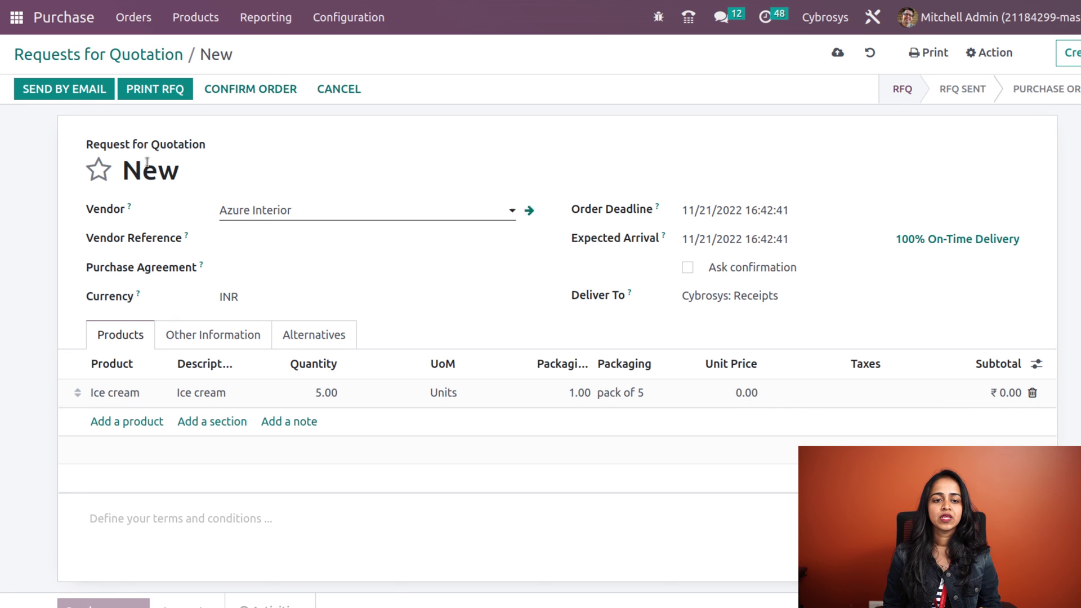
Step: Confirm order P00071 and validate its receipt Cybro/IN/00009 into Cybro/Stock/cooler 2
left_click(234, 87)
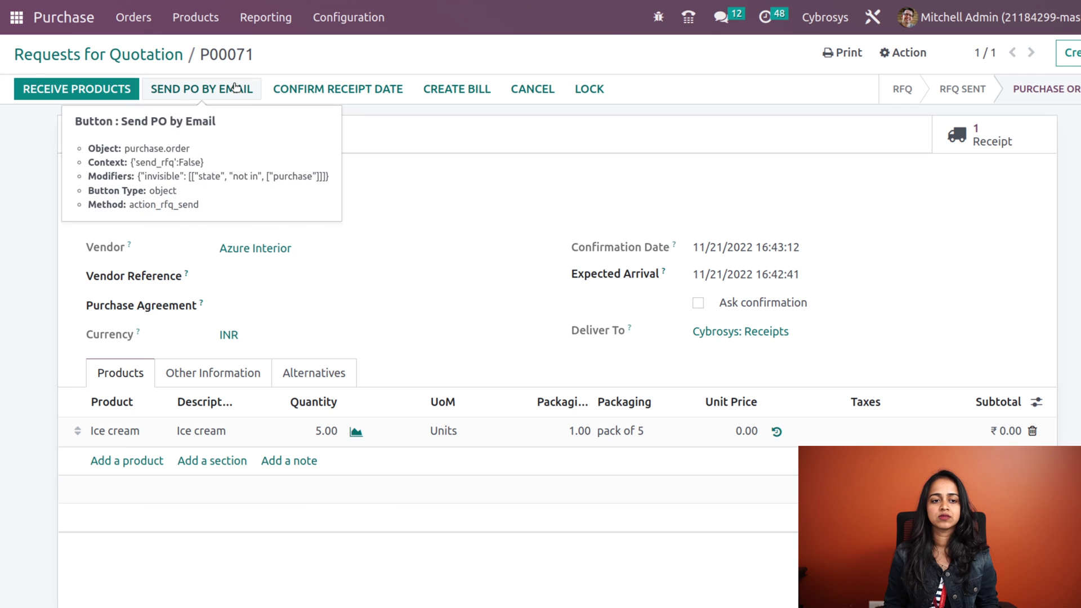
left_click(99, 85)
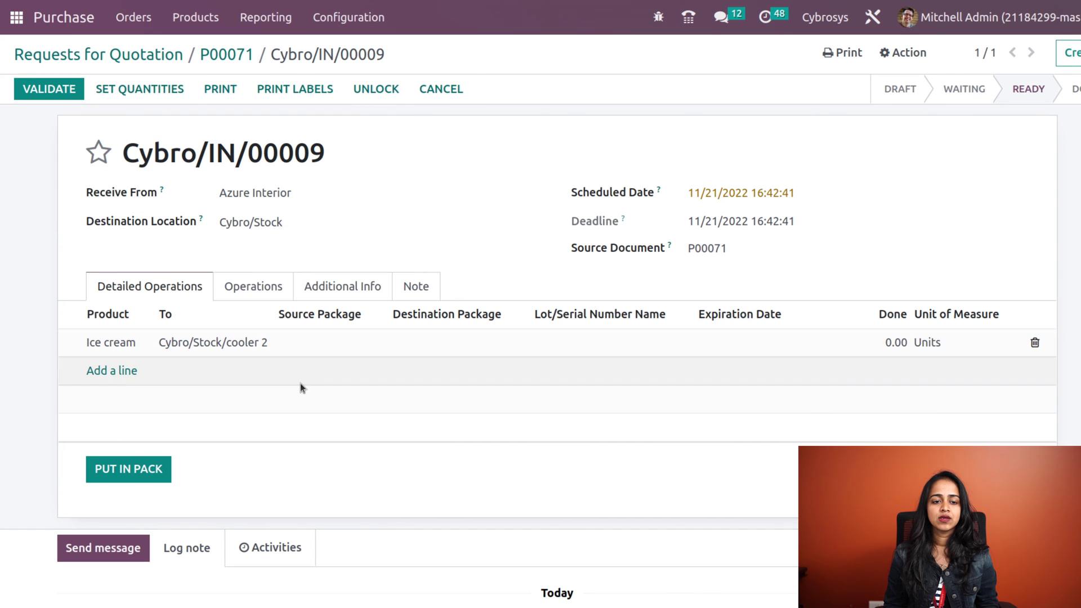
left_click(62, 89)
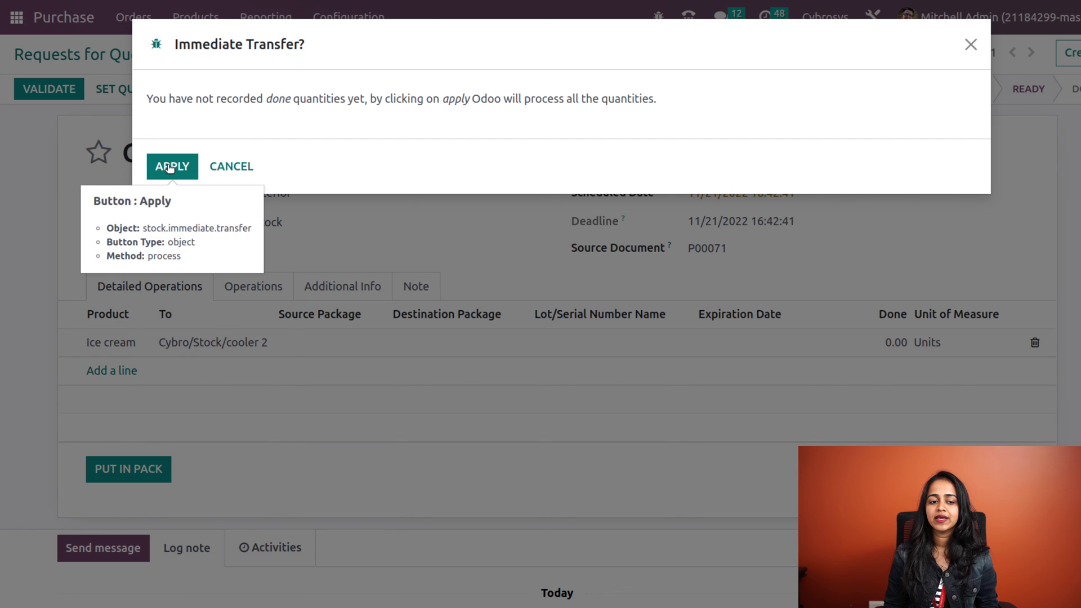
left_click(169, 167)
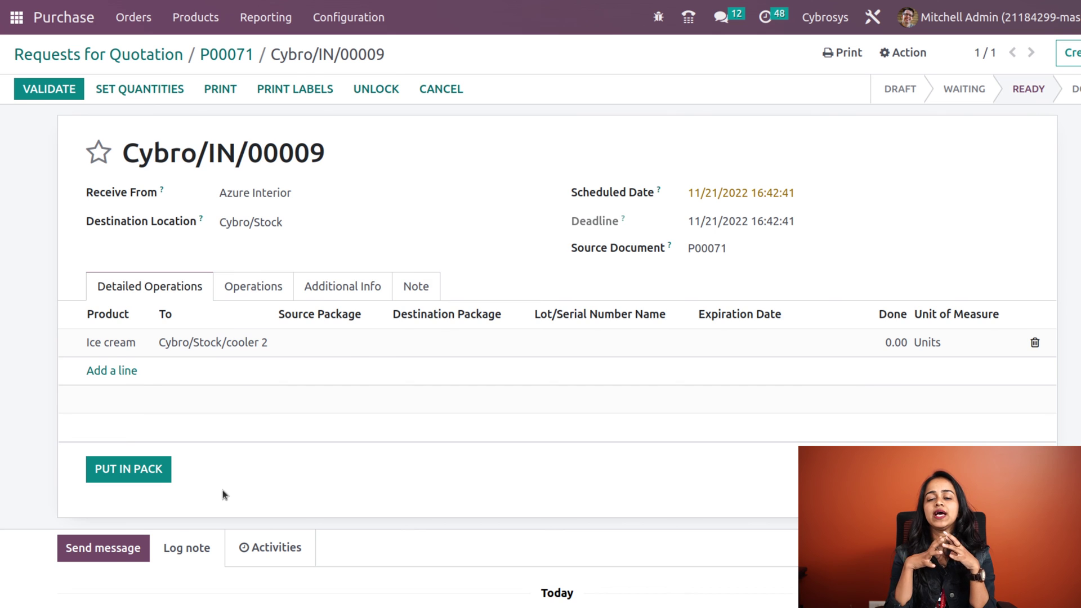